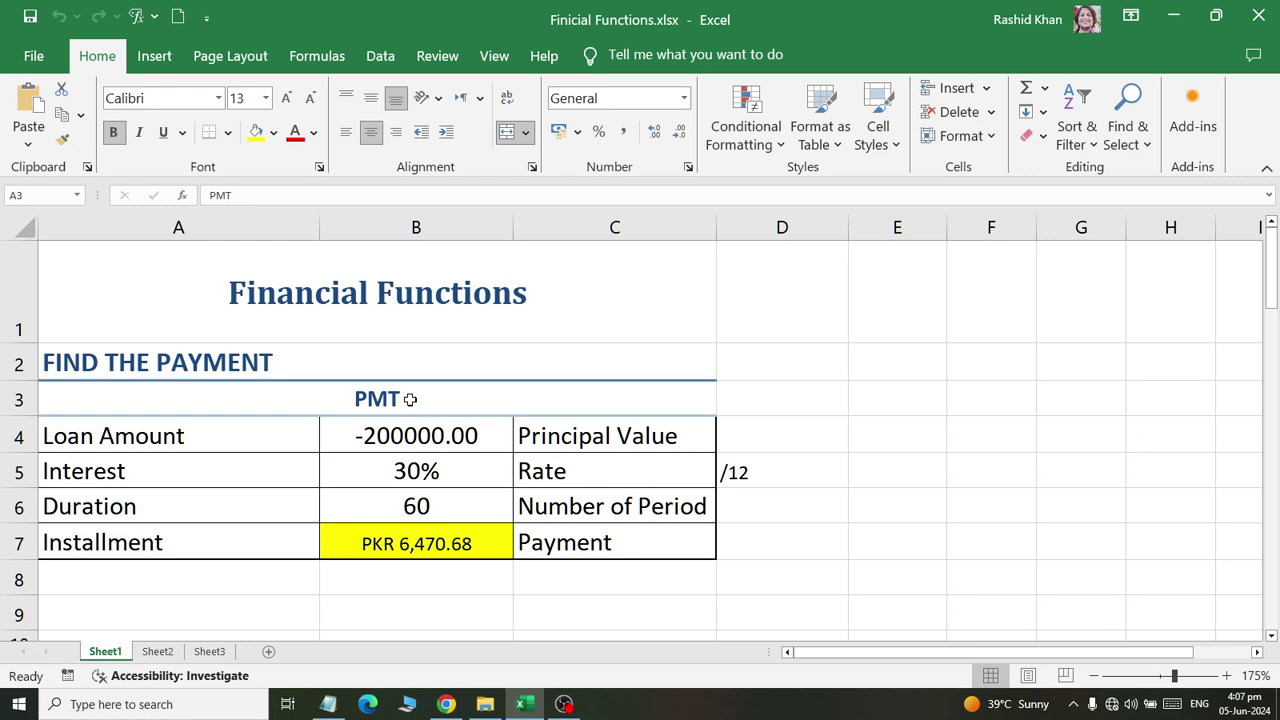
Open the Microphone properties from the Recording devices list in Windows Sound settings
{"action": "right_click", "coordinate": [1134, 710]}
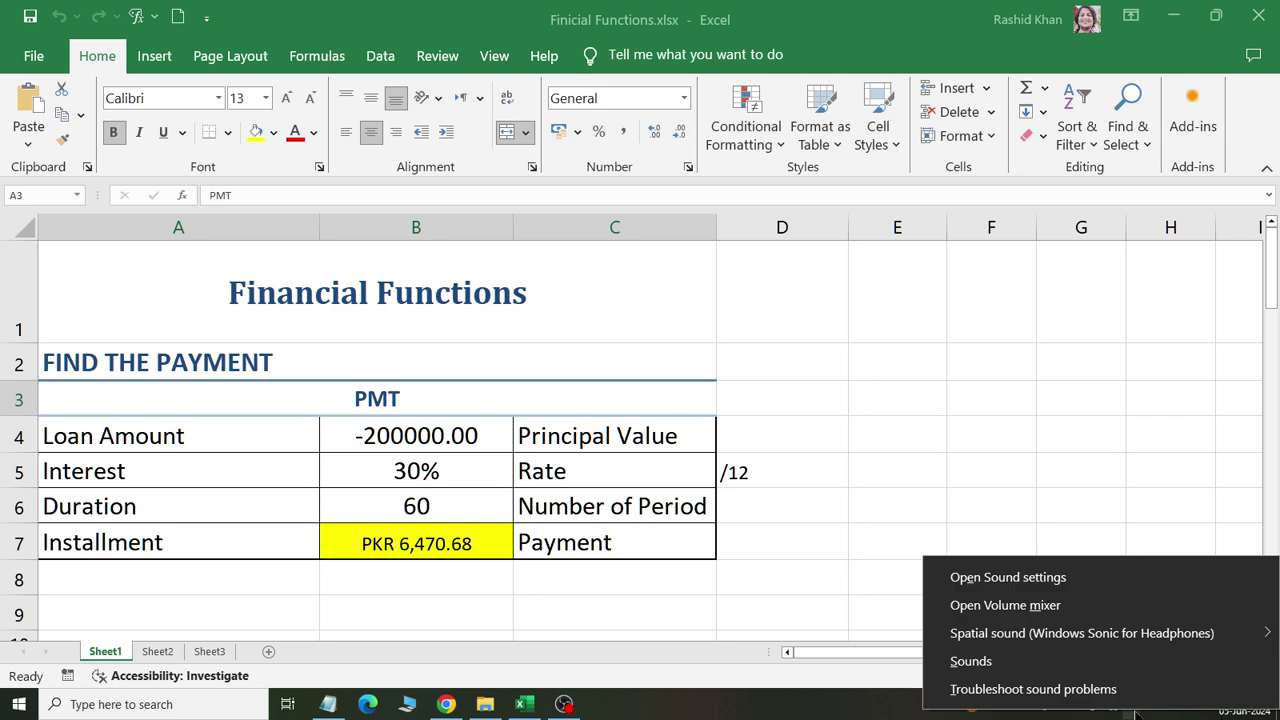
{"action": "left_click", "coordinate": [1097, 668]}
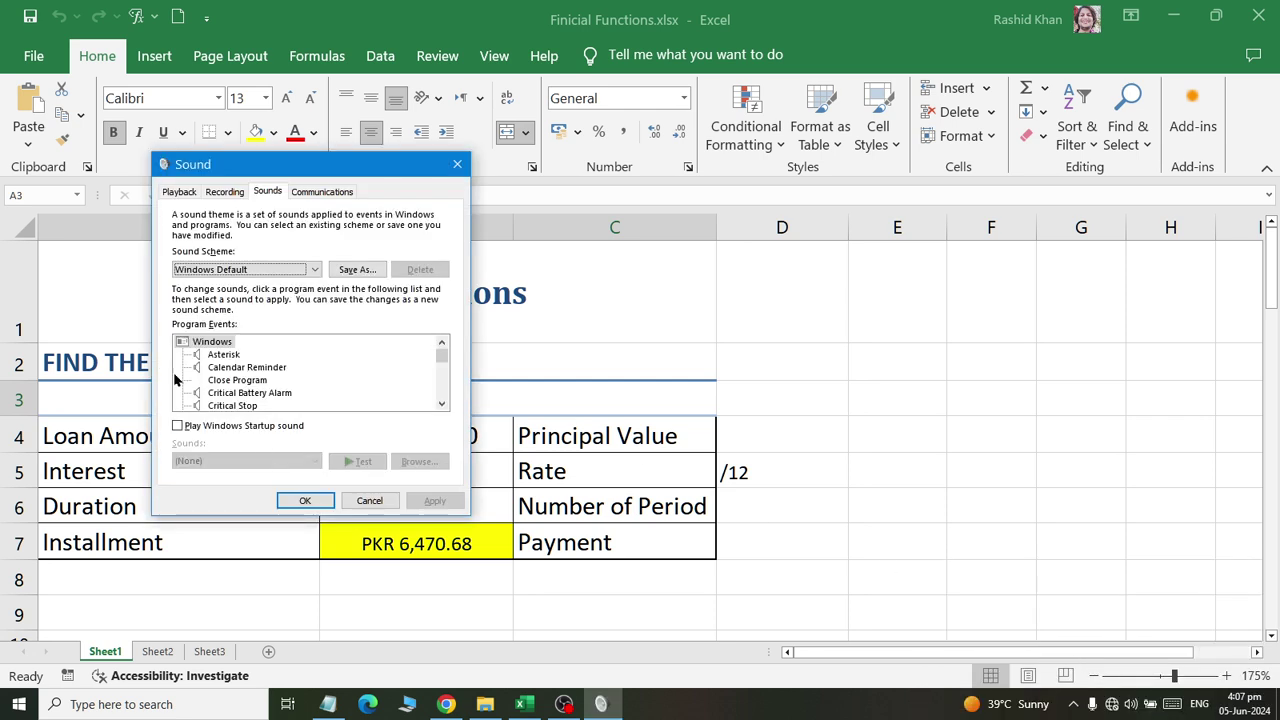
{"action": "left_click", "coordinate": [224, 191]}
{"action": "double_click", "coordinate": [250, 251]}
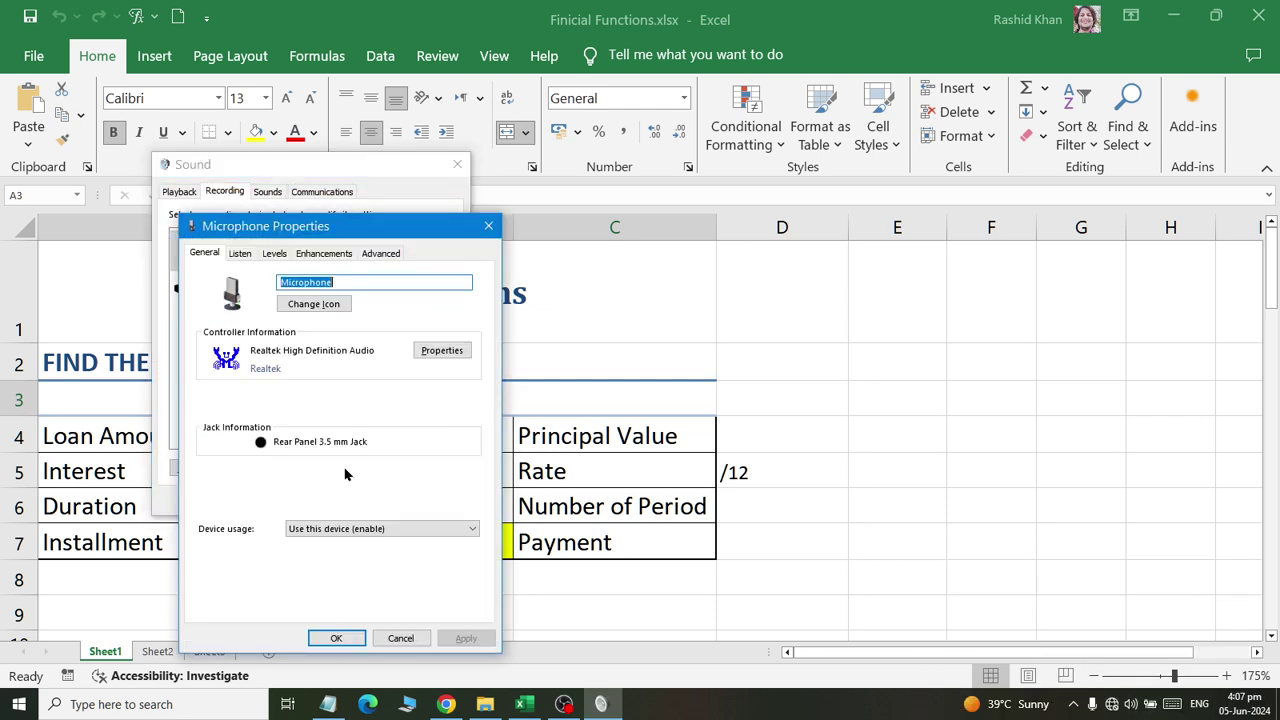
Raise the microphone input level from 49 to about 61 and close both sound dialogs
{"action": "left_click", "coordinate": [272, 254]}
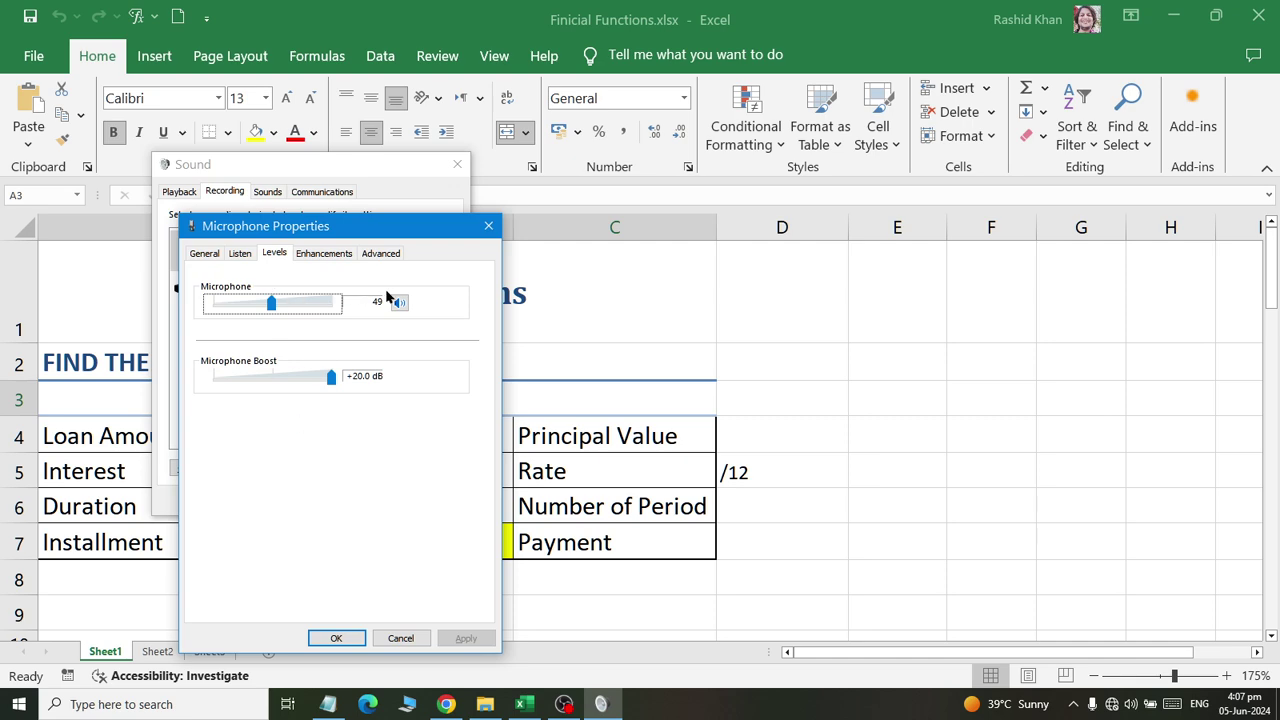
{"action": "left_click", "coordinate": [284, 301]}
{"action": "left_click", "coordinate": [293, 308]}
{"action": "left_click", "coordinate": [340, 640]}
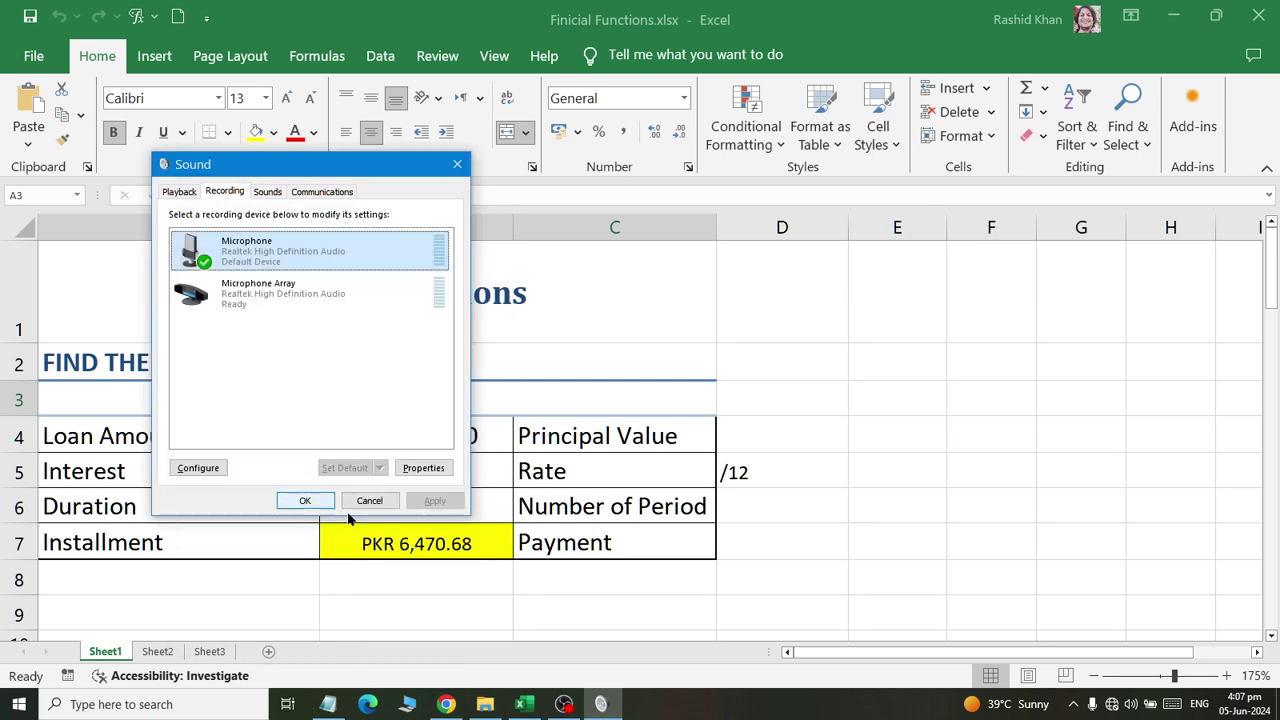
{"action": "left_click", "coordinate": [308, 500]}
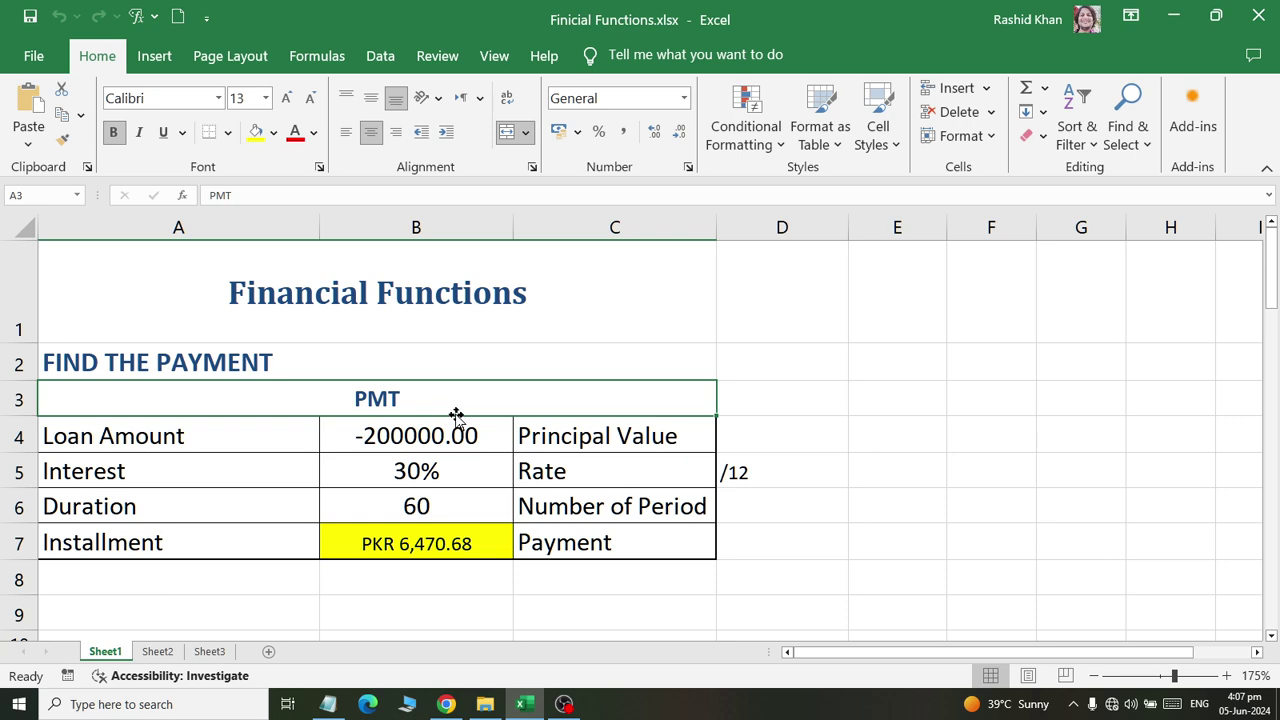
Review the PMT table labels and delete the old payment formula from B7
{"action": "left_click", "coordinate": [341, 404]}
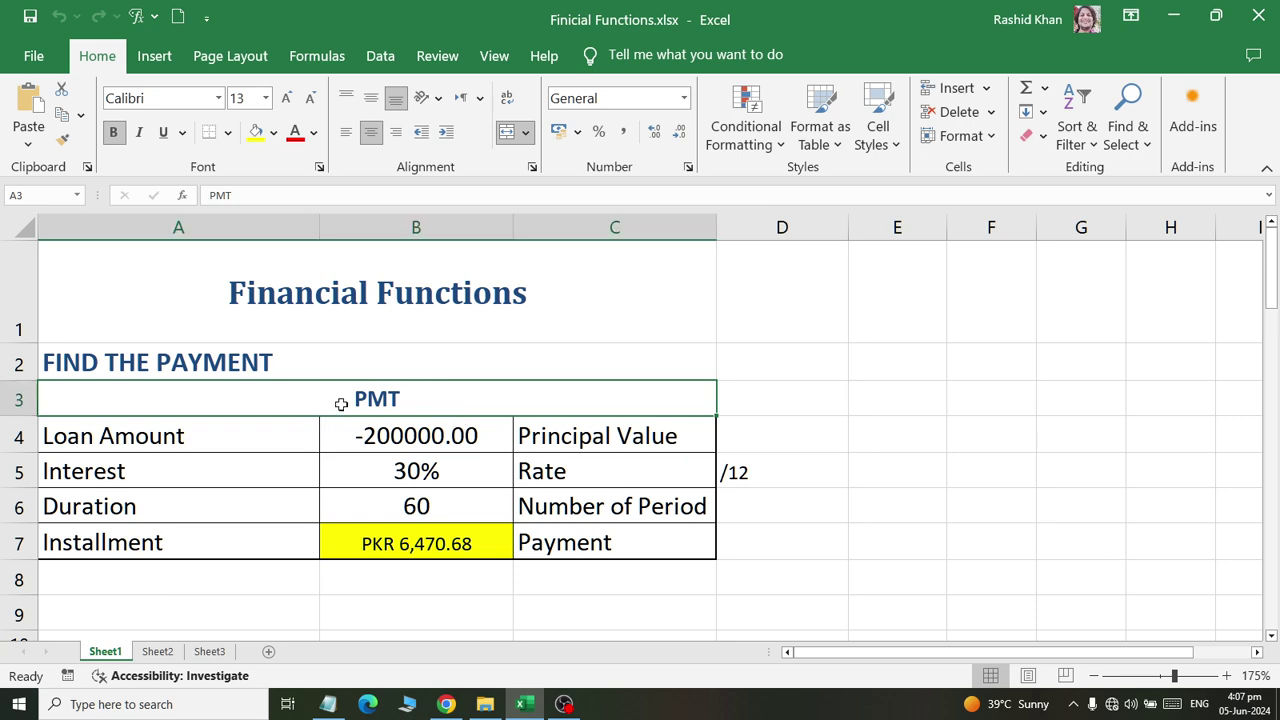
{"action": "left_click", "coordinate": [70, 436]}
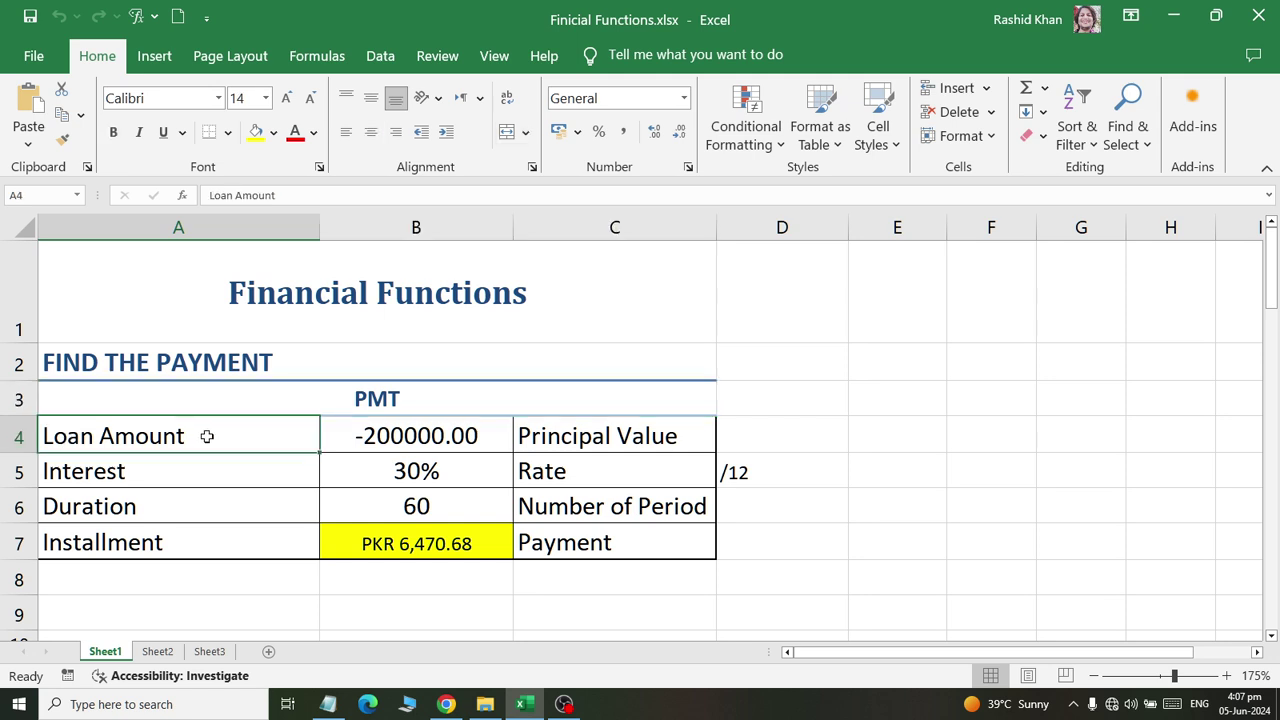
{"action": "left_click", "coordinate": [172, 476]}
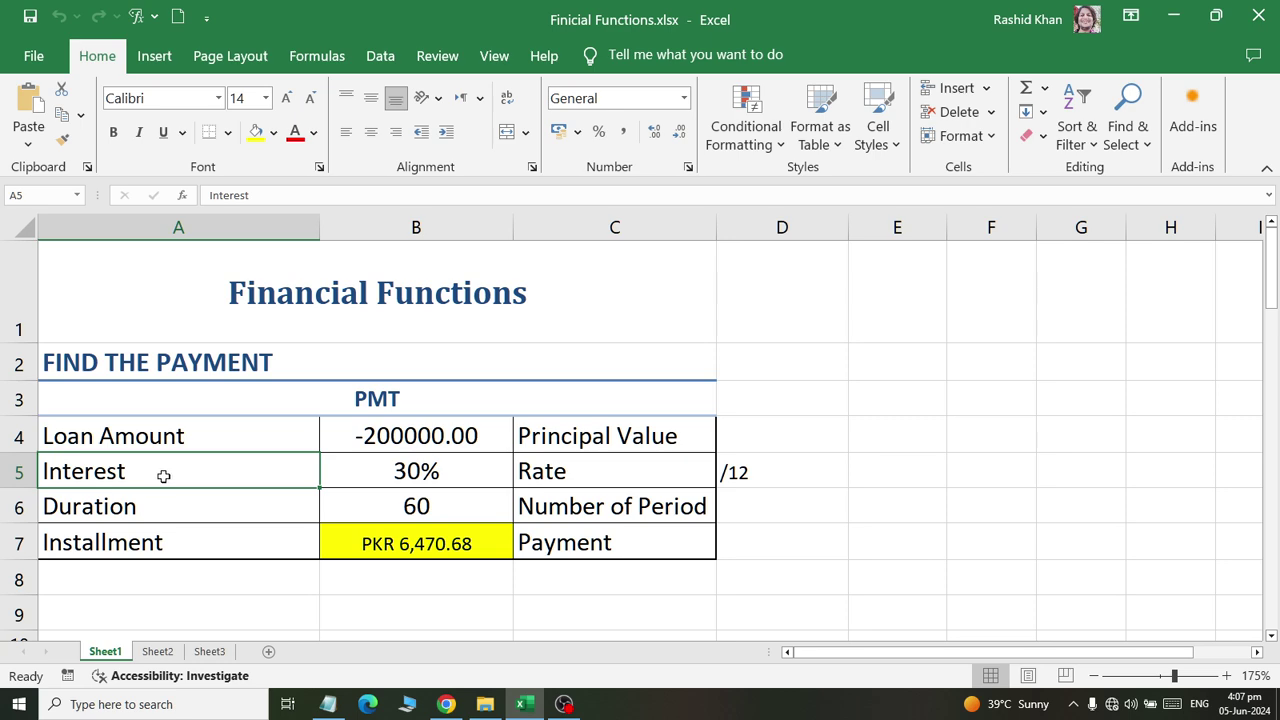
{"action": "left_click", "coordinate": [181, 512]}
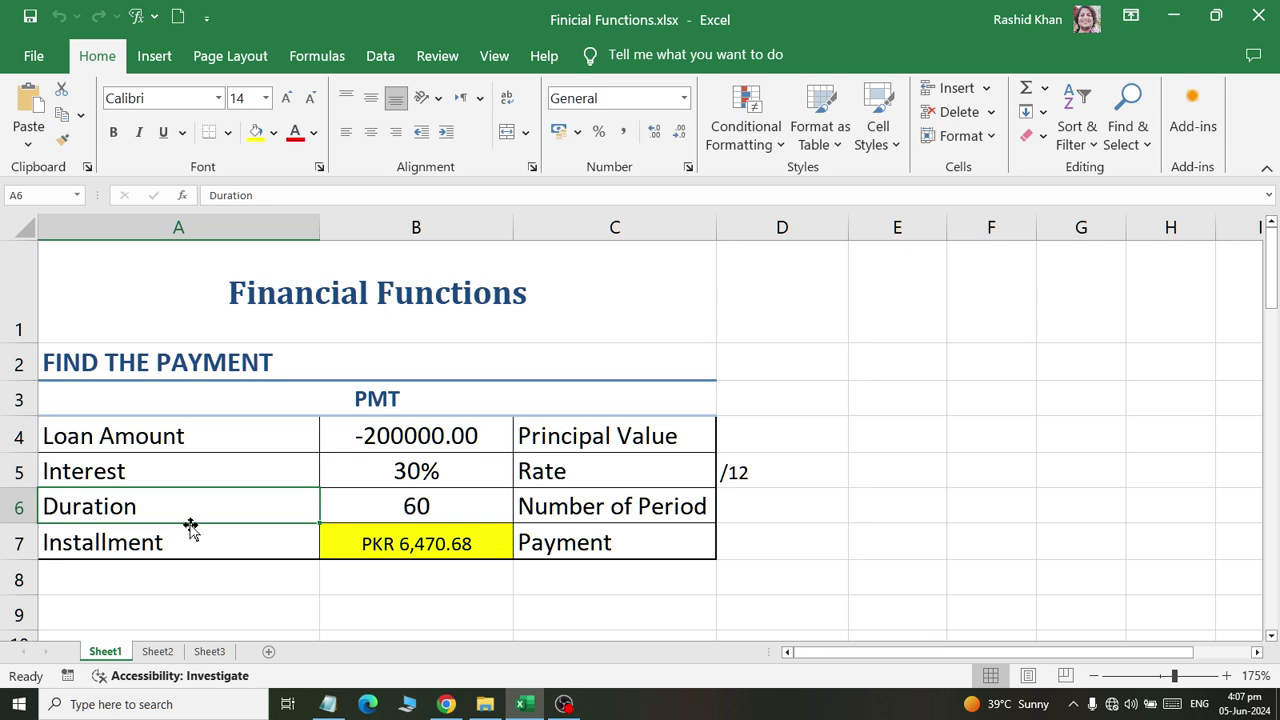
{"action": "left_click", "coordinate": [201, 538]}
{"action": "left_click", "coordinate": [374, 548]}
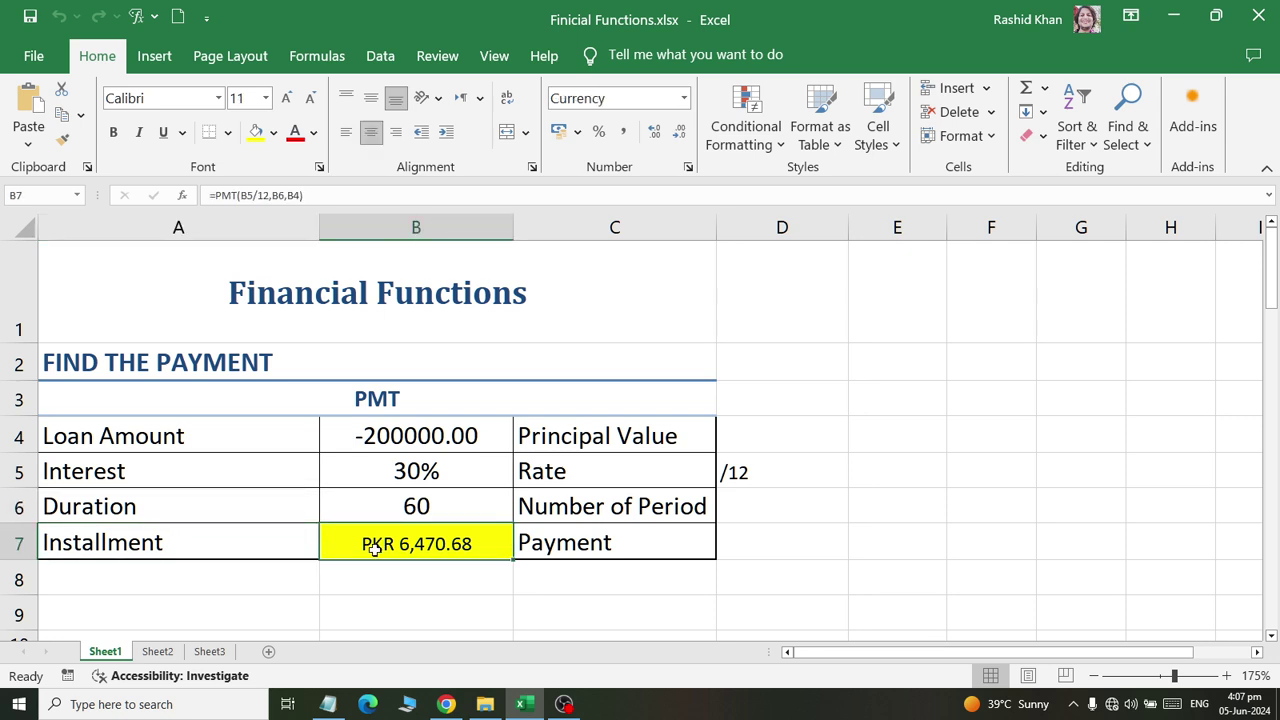
{"action": "key", "text": "Delete"}
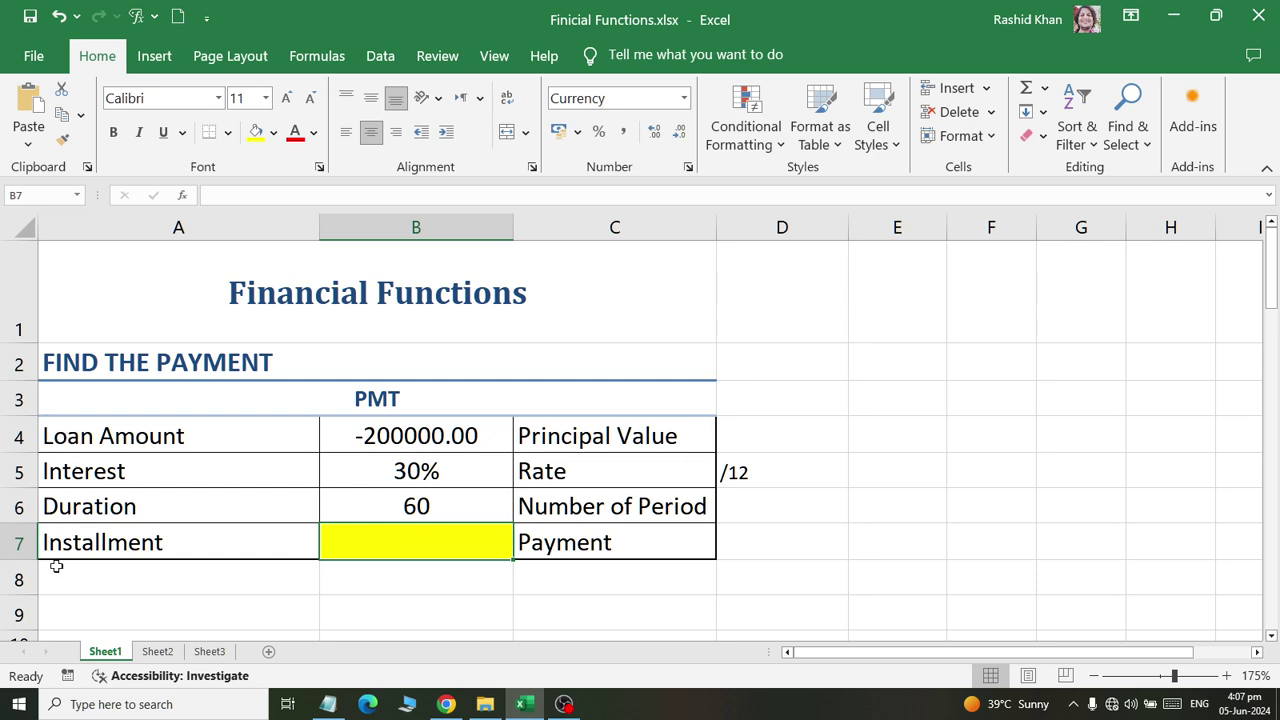
Go over the loan, interest and duration values and their descriptions, ending on empty B7
{"action": "left_click", "coordinate": [567, 431]}
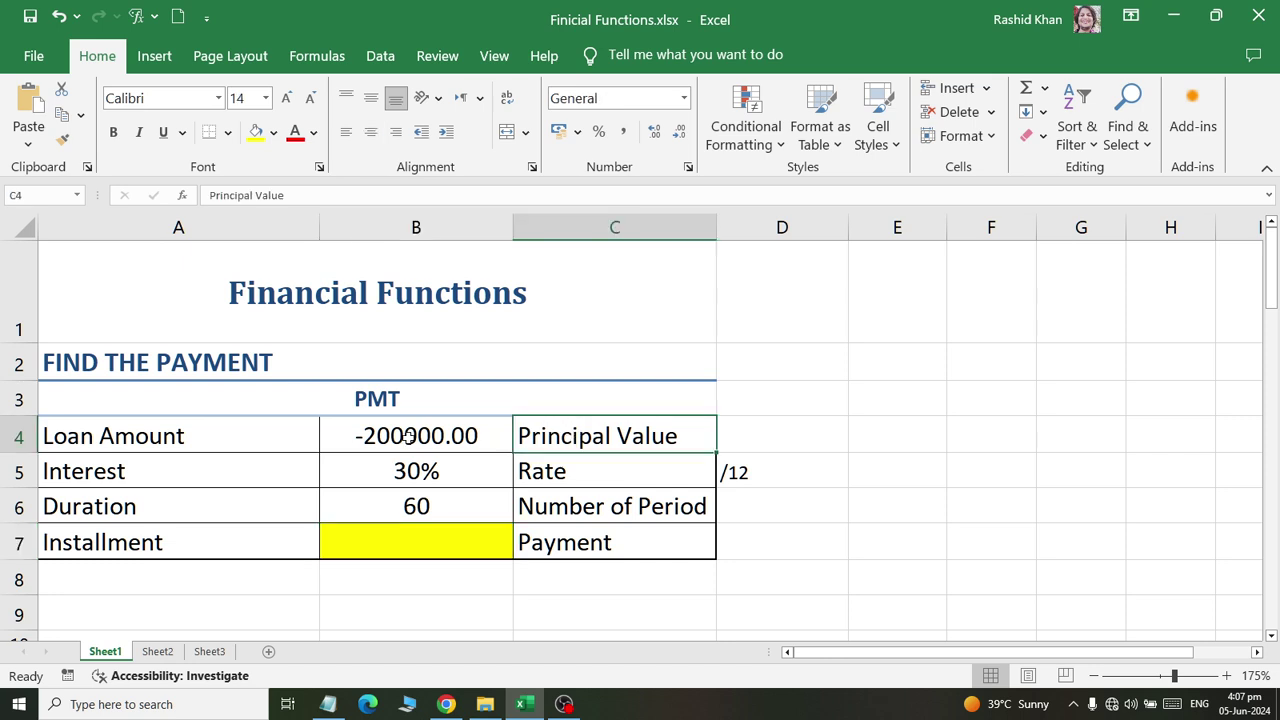
{"action": "left_click", "coordinate": [408, 436]}
{"action": "left_click", "coordinate": [595, 453]}
{"action": "left_click", "coordinate": [408, 466]}
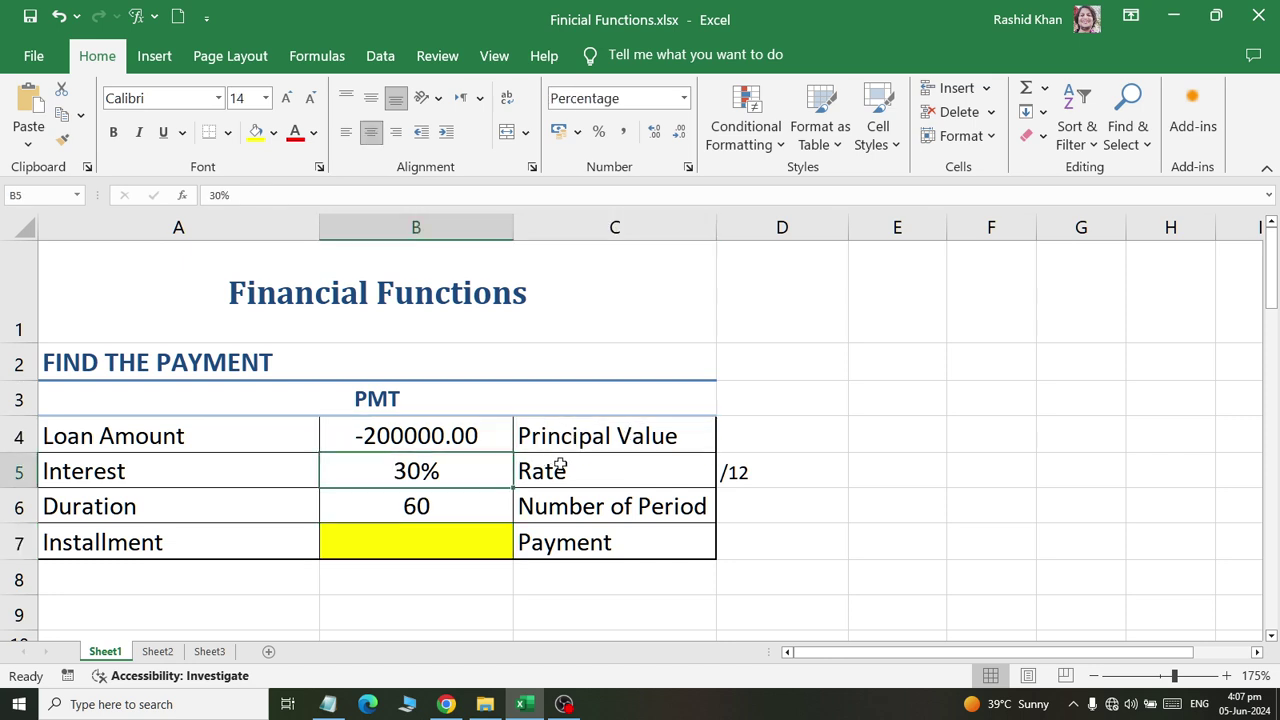
{"action": "left_click", "coordinate": [561, 465]}
{"action": "left_click", "coordinate": [417, 500]}
{"action": "left_click", "coordinate": [606, 503]}
{"action": "left_click", "coordinate": [419, 545]}
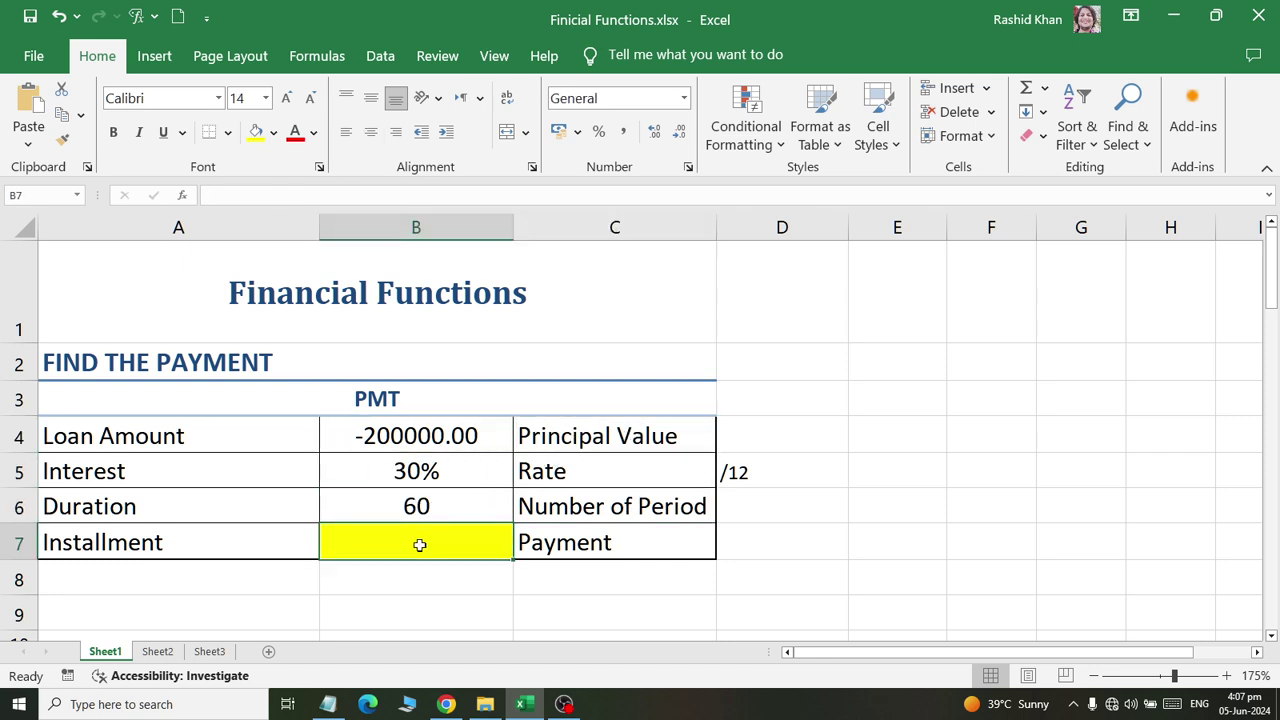
{"action": "left_click", "coordinate": [586, 545]}
{"action": "left_click", "coordinate": [430, 543]}
Insert the PMT function into B7 from the Financial functions list
{"action": "left_click", "coordinate": [345, 55]}
{"action": "left_click", "coordinate": [140, 141]}
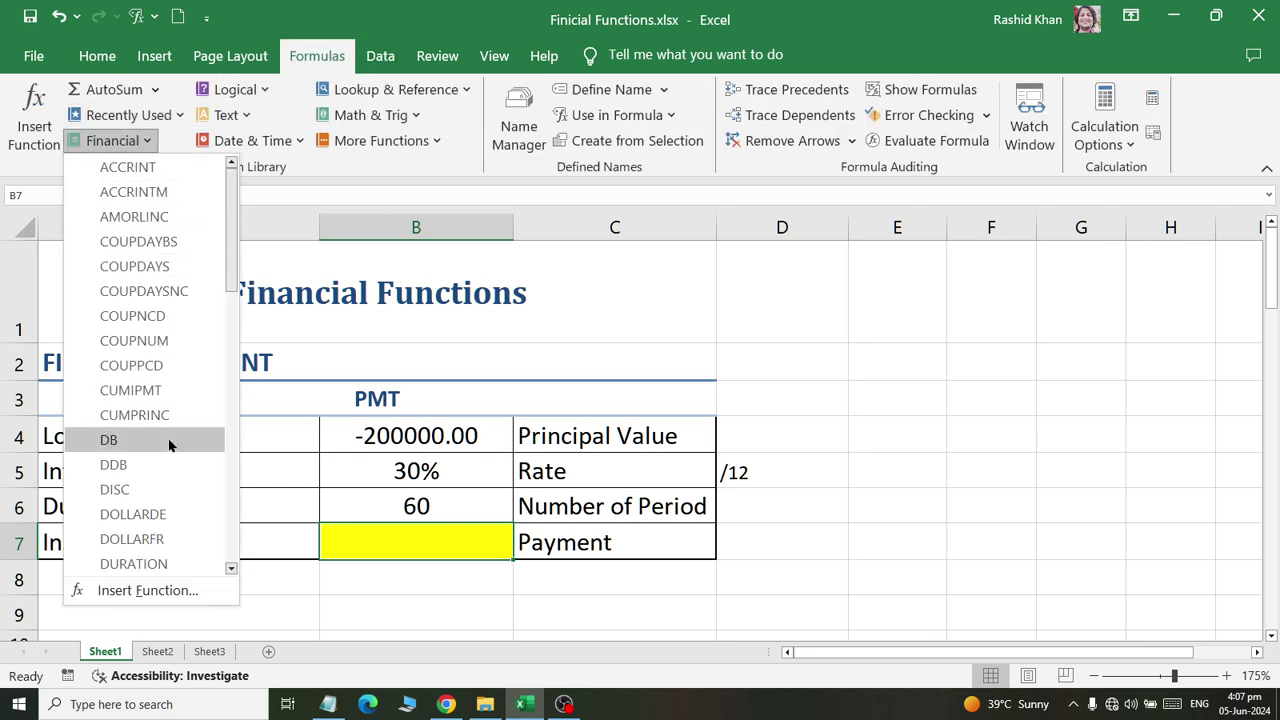
{"action": "scroll", "coordinate": [169, 445], "scroll_direction": "down", "scroll_amount": 3}
{"action": "scroll", "coordinate": [169, 470], "scroll_direction": "down", "scroll_amount": 1}
{"action": "scroll", "coordinate": [169, 475], "scroll_direction": "down", "scroll_amount": 1}
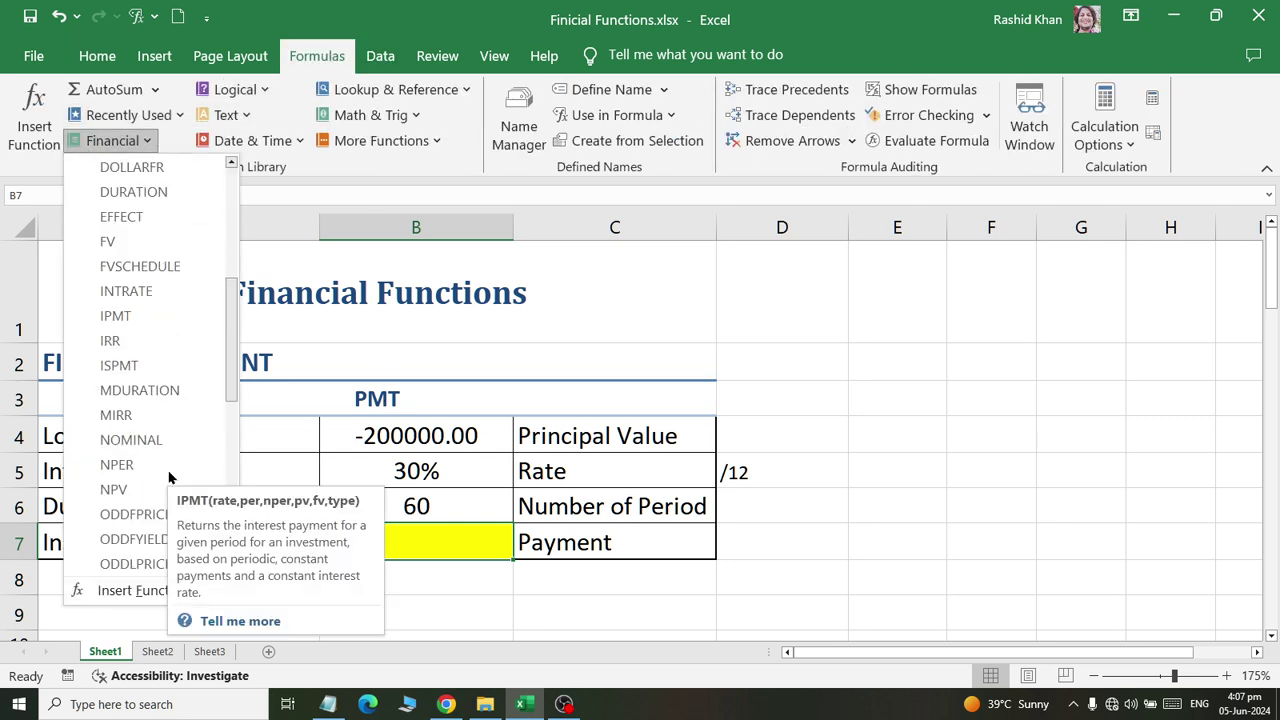
{"action": "scroll", "coordinate": [169, 478], "scroll_direction": "up", "scroll_amount": 1}
{"action": "scroll", "coordinate": [169, 478], "scroll_direction": "down", "scroll_amount": 5}
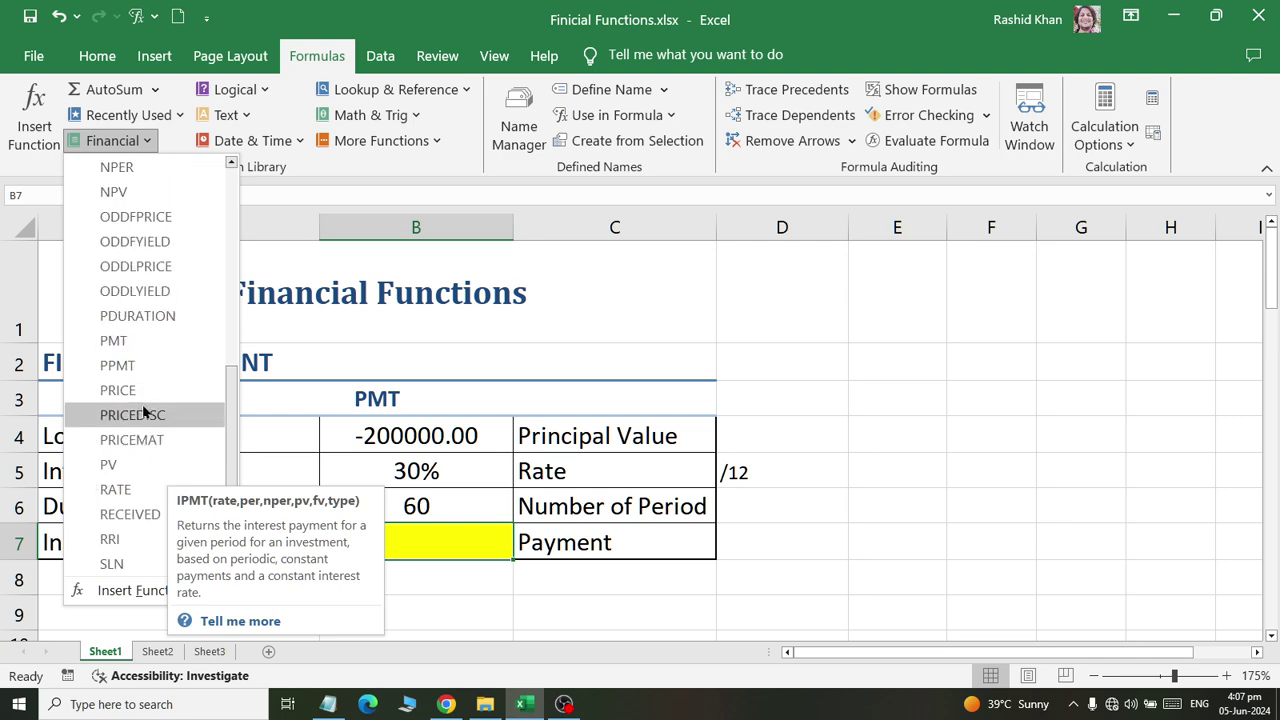
{"action": "left_click", "coordinate": [118, 340]}
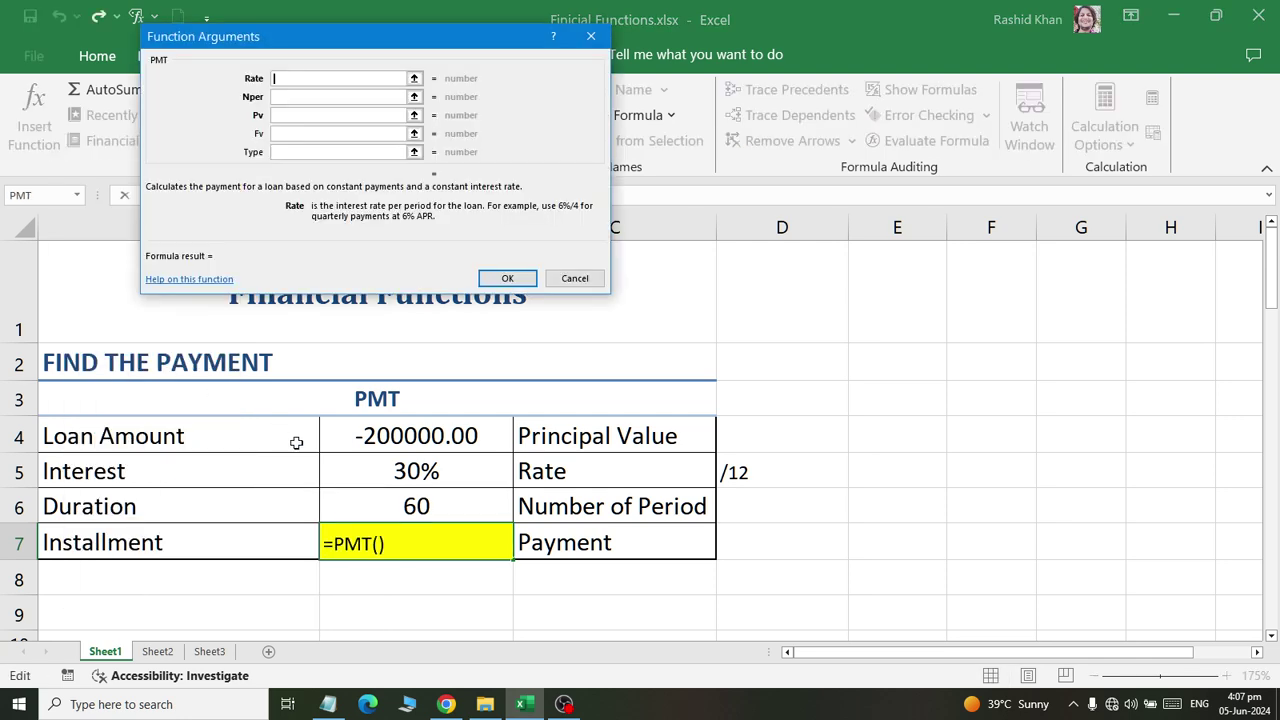
Set PMT arguments Rate B5/12, Nper B6, Pv B4, giving PKR 6,470.68
{"action": "left_click", "coordinate": [418, 464]}
{"action": "left_click", "coordinate": [410, 96]}
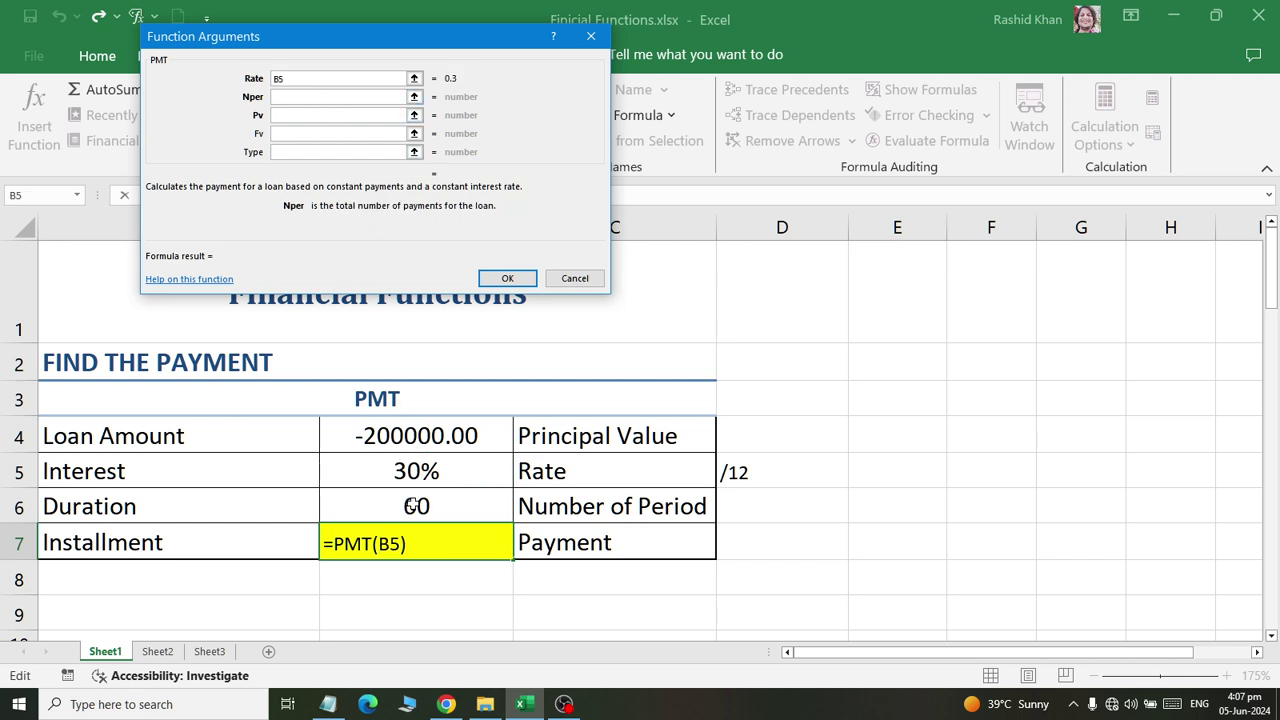
{"action": "left_click", "coordinate": [411, 506]}
{"action": "key", "text": "Tab"}
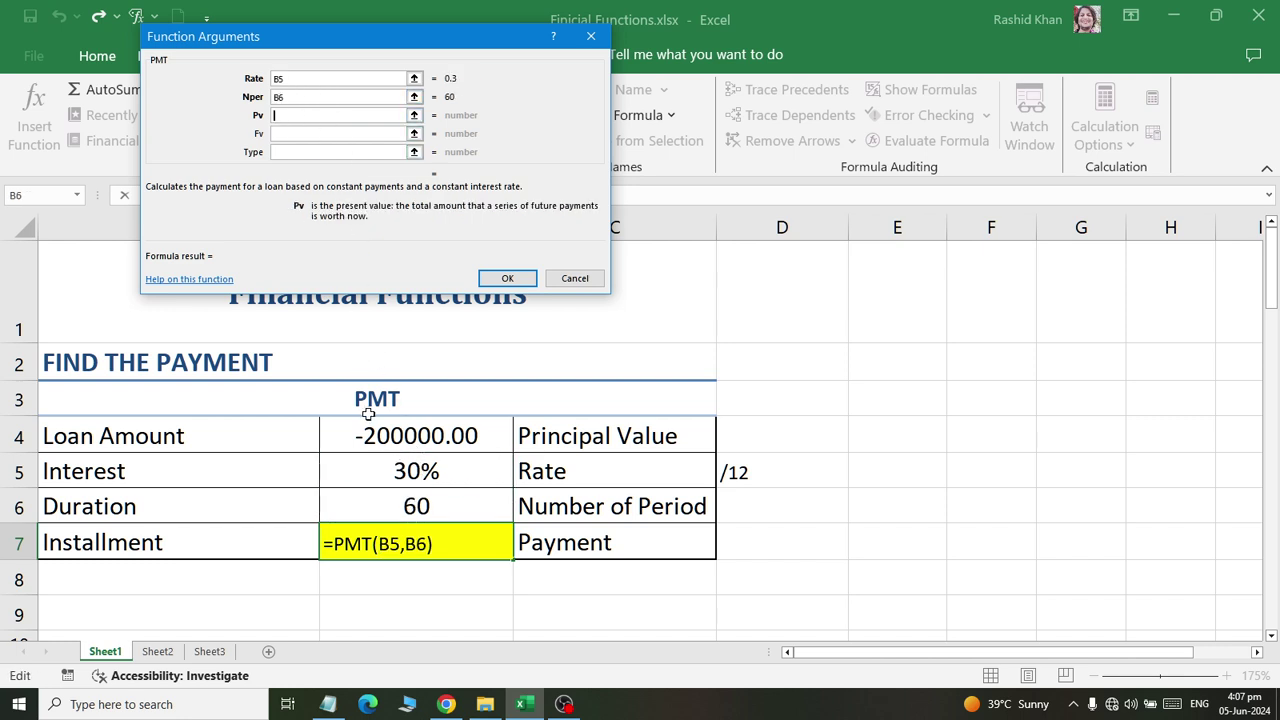
{"action": "left_click", "coordinate": [375, 432]}
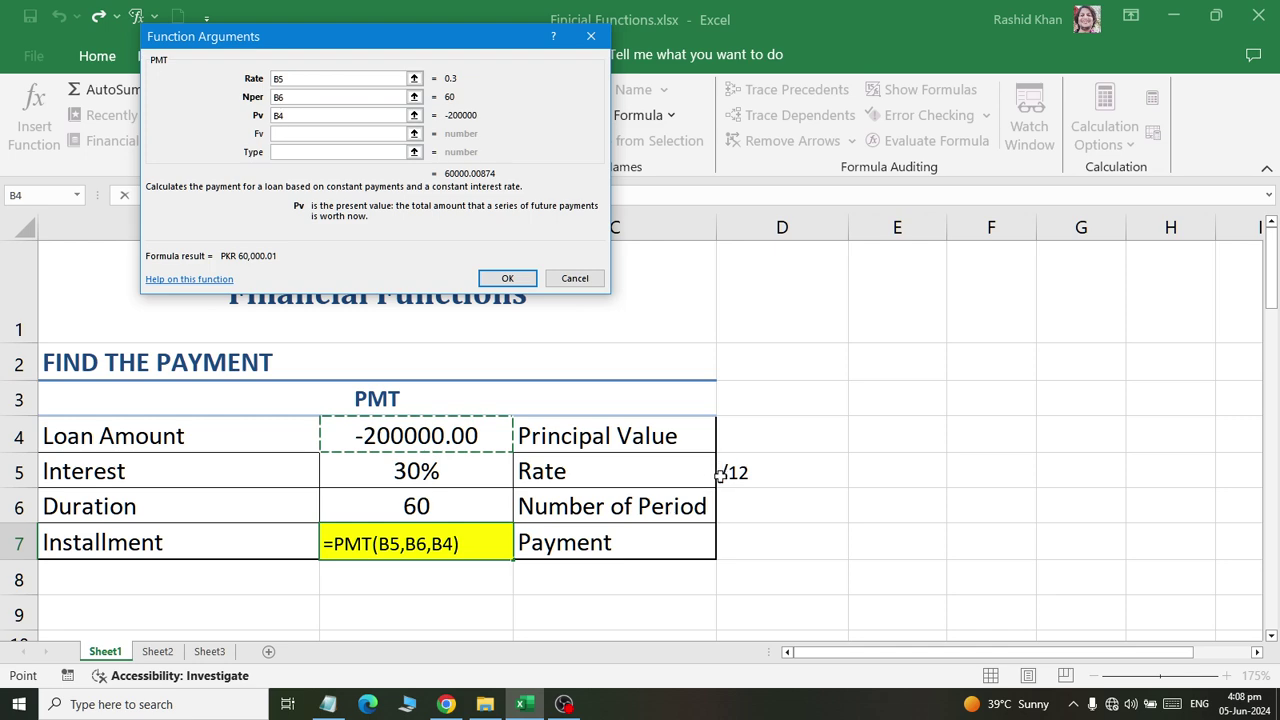
{"action": "left_click", "coordinate": [297, 78]}
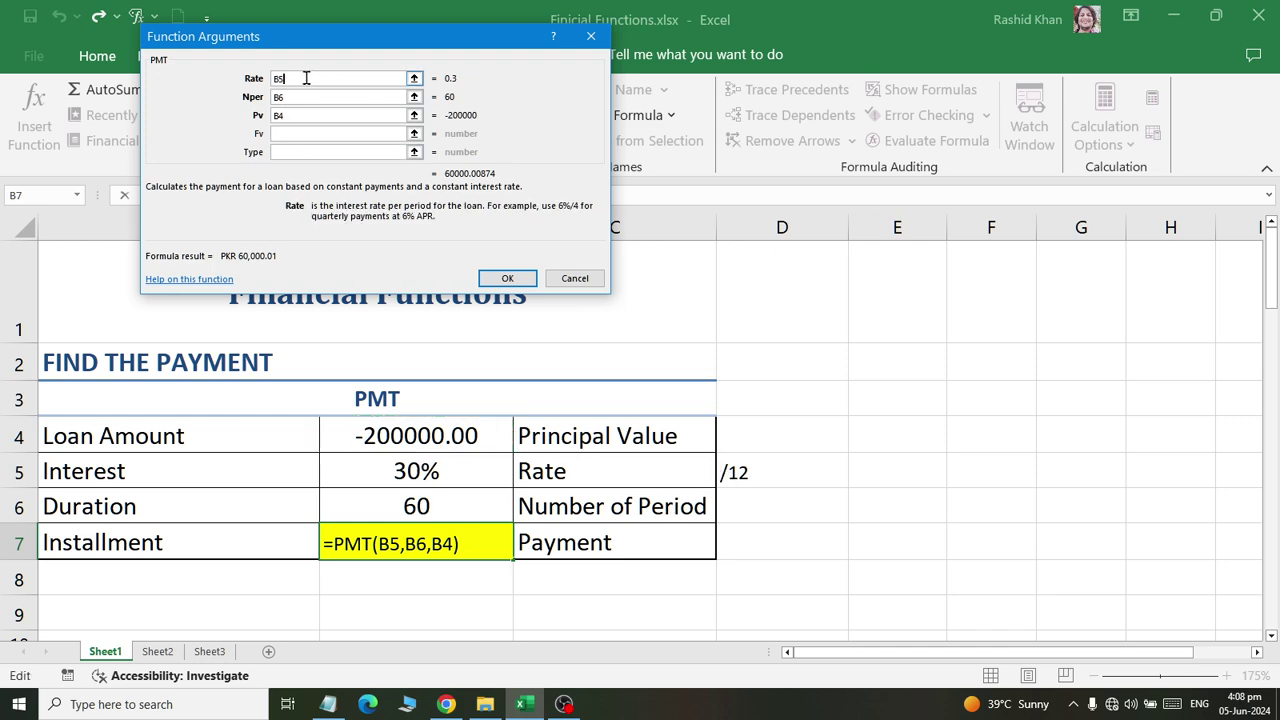
{"action": "type", "text": "/12"}
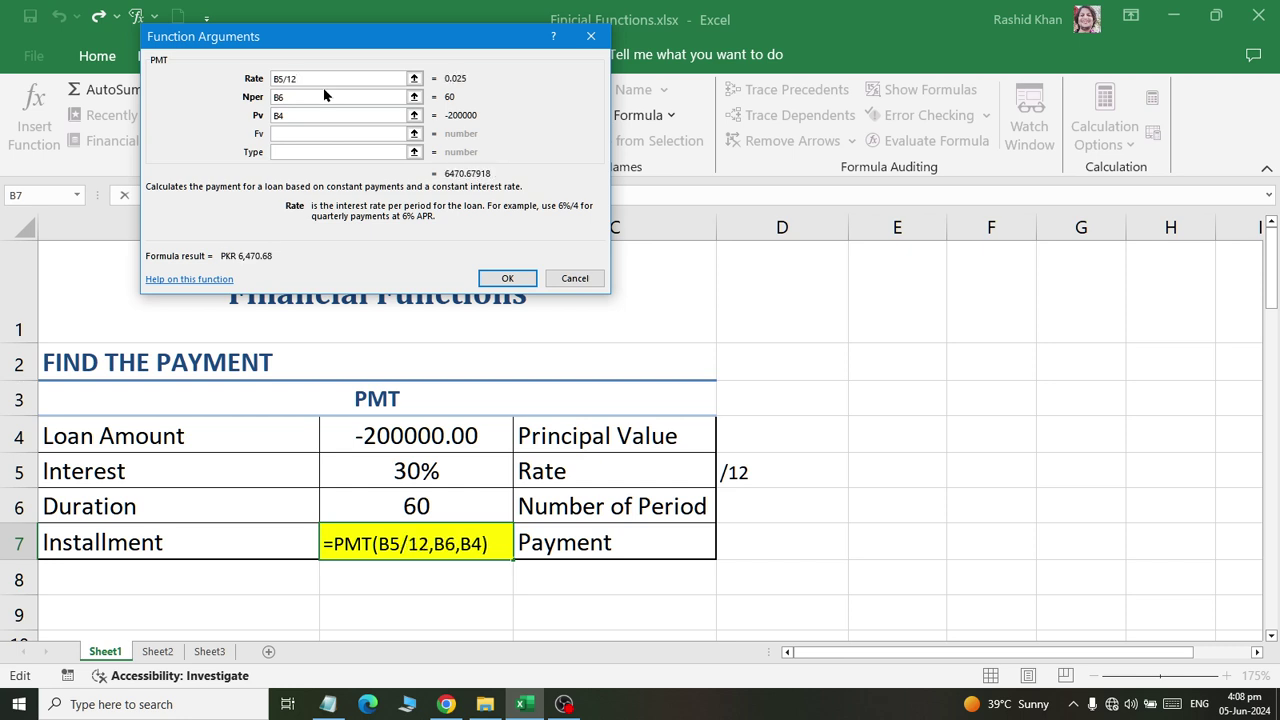
{"action": "key", "text": "Return"}
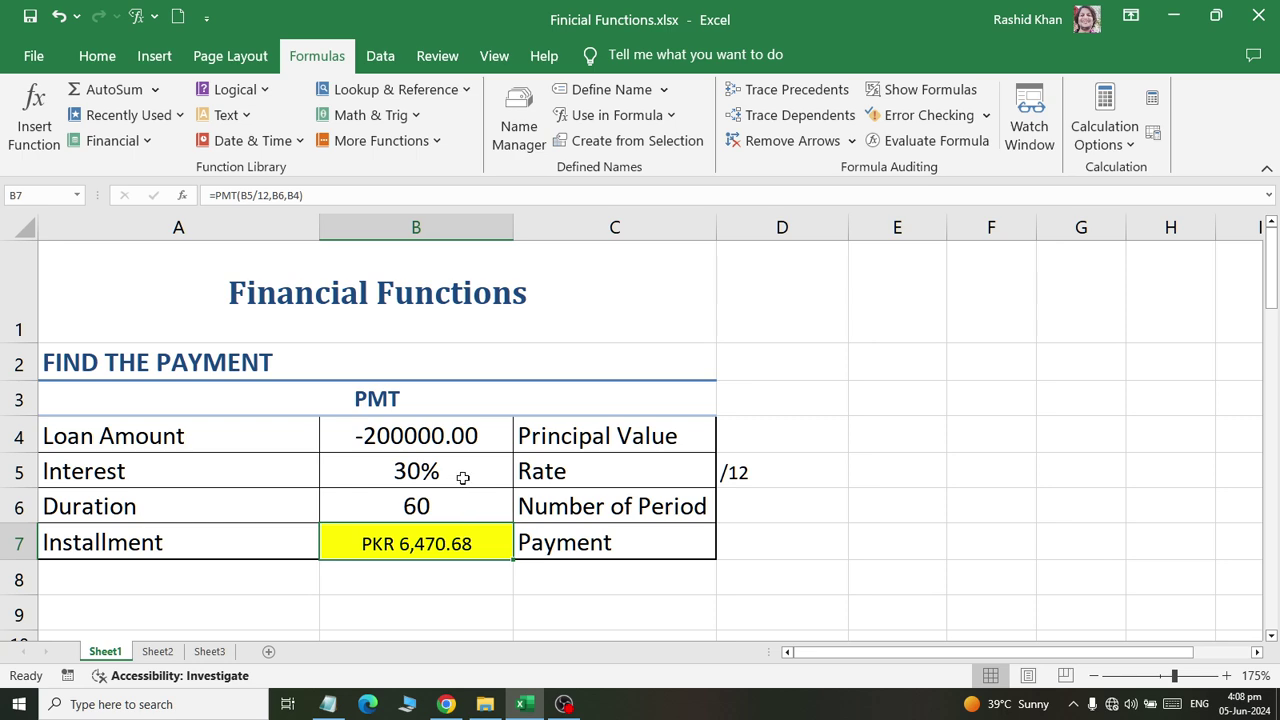
{"action": "scroll", "coordinate": [462, 470], "scroll_direction": "down", "scroll_amount": 1}
Delete the 30% RATE result from Interest cell B14
{"action": "scroll", "coordinate": [460, 460], "scroll_direction": "down", "scroll_amount": 1}
{"action": "scroll", "coordinate": [455, 460], "scroll_direction": "down", "scroll_amount": 1}
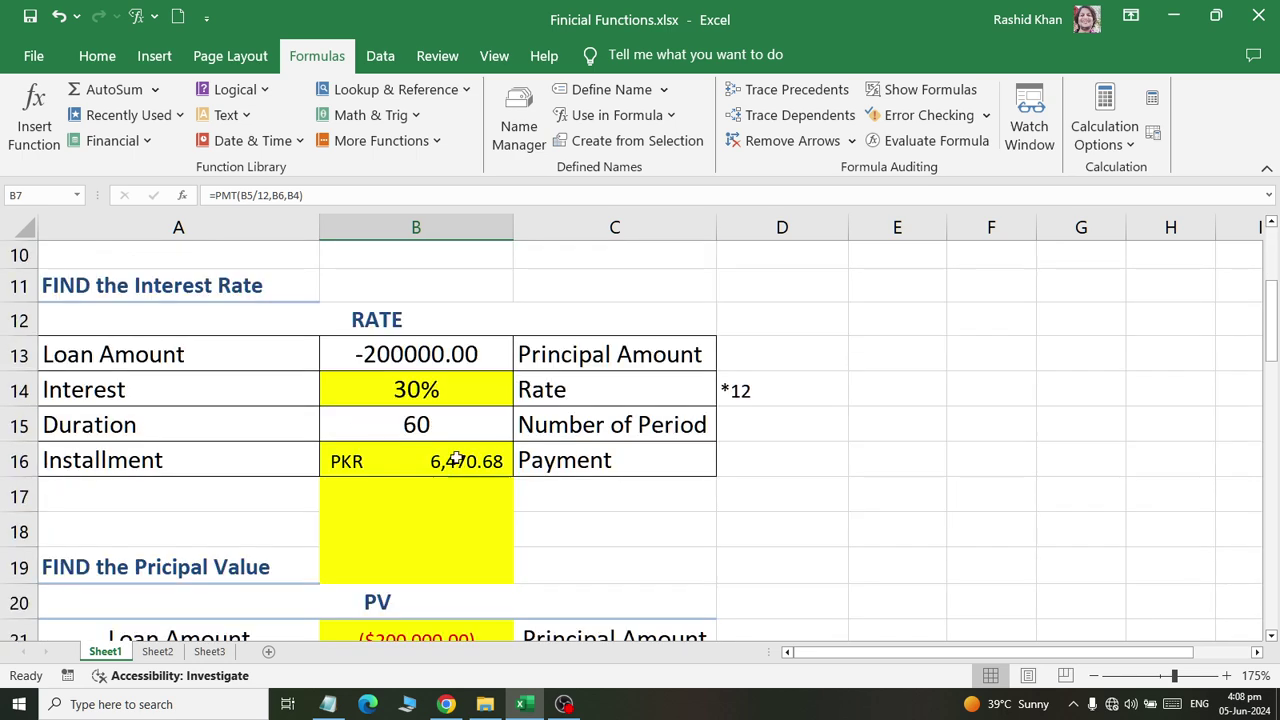
{"action": "left_click", "coordinate": [436, 392]}
{"action": "key", "text": "Delete"}
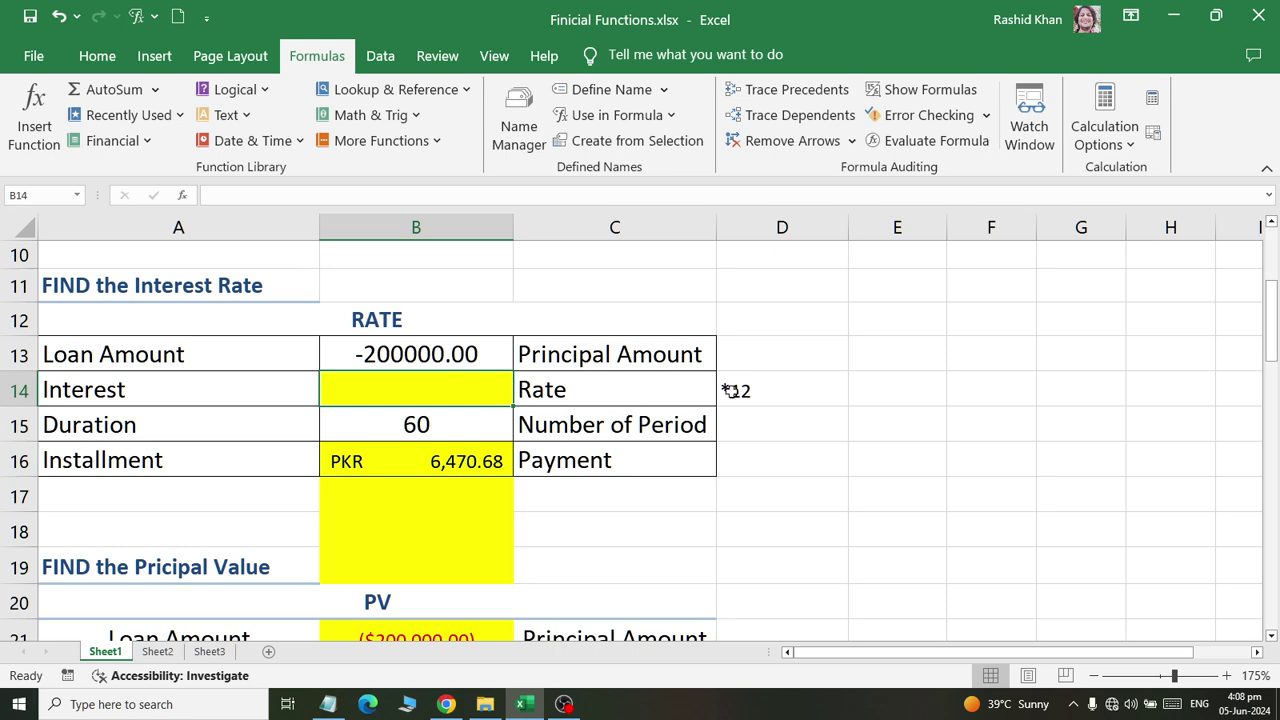
Insert the RATE function into Interest cell B14 from the Financial list
{"action": "left_click", "coordinate": [115, 140]}
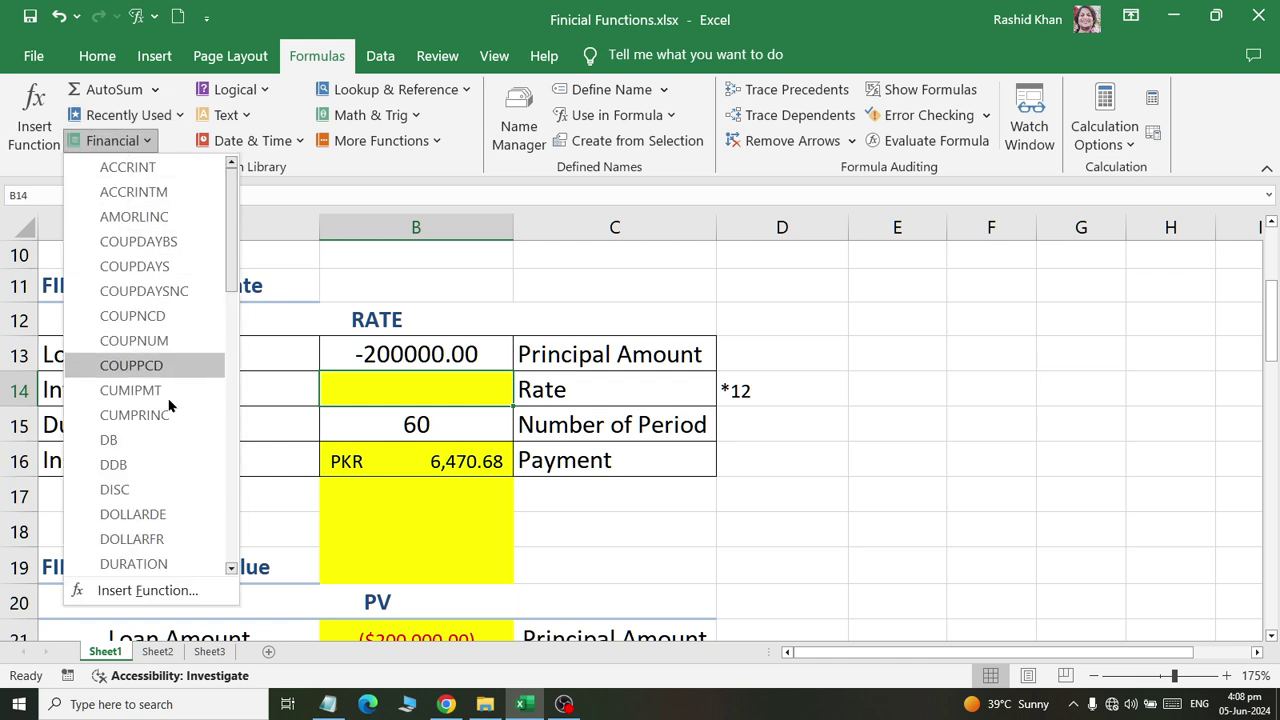
{"action": "scroll", "coordinate": [167, 450], "scroll_direction": "down", "scroll_amount": 5}
{"action": "mouse_move", "coordinate": [114, 489]}
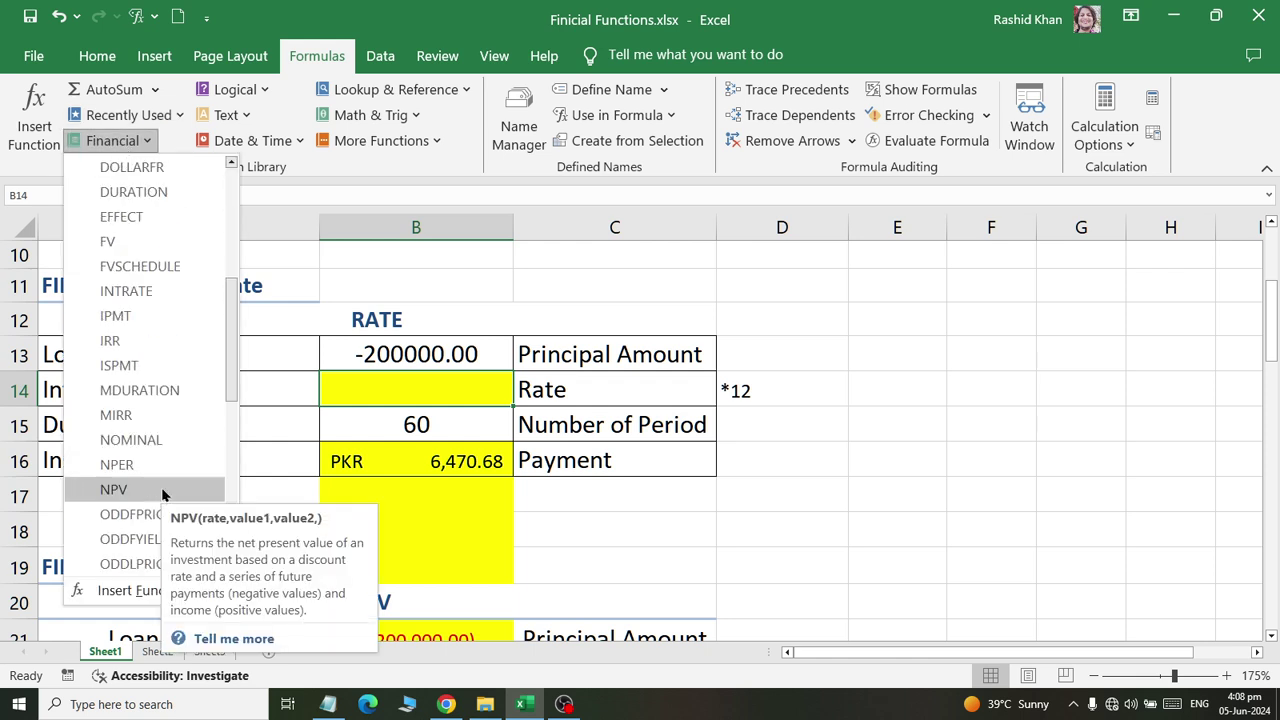
{"action": "scroll", "coordinate": [161, 487], "scroll_direction": "down", "scroll_amount": 3}
{"action": "scroll", "coordinate": [161, 490], "scroll_direction": "down", "scroll_amount": 2}
{"action": "left_click", "coordinate": [165, 565]}
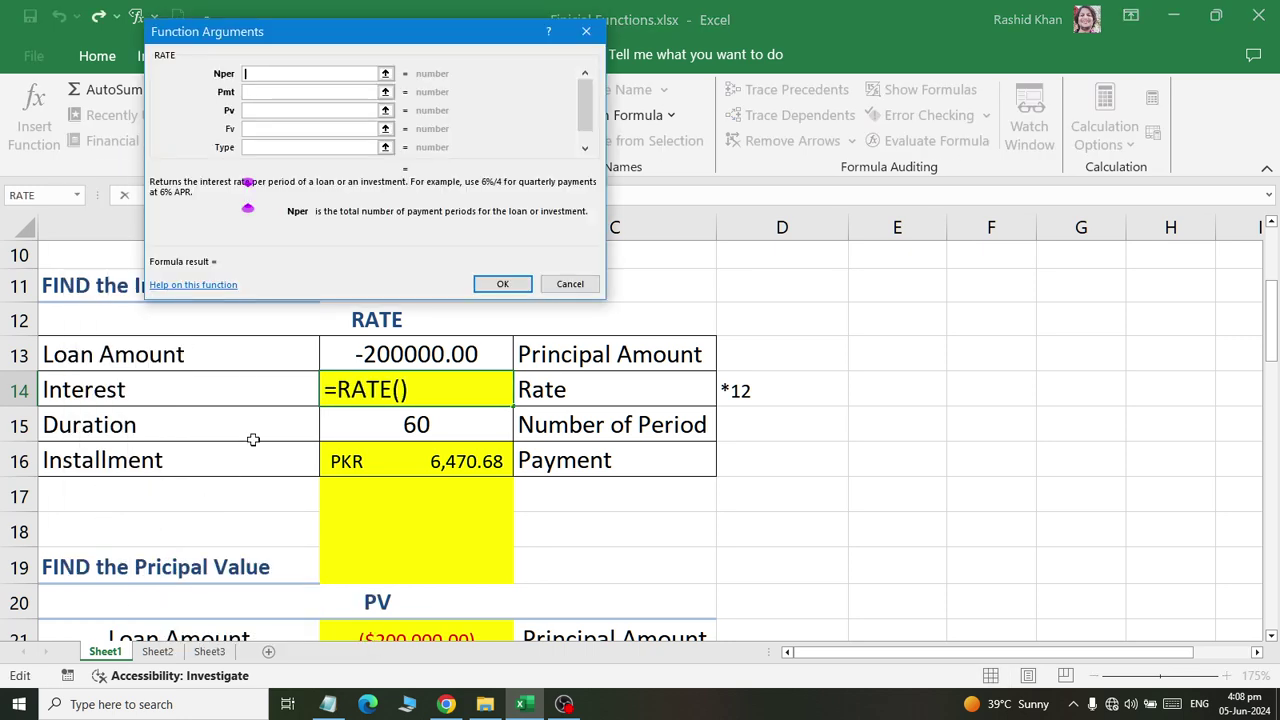
Set RATE arguments Nper B15, Pmt B16, Pv B13 and append *12, showing 30%
{"action": "left_click", "coordinate": [408, 420]}
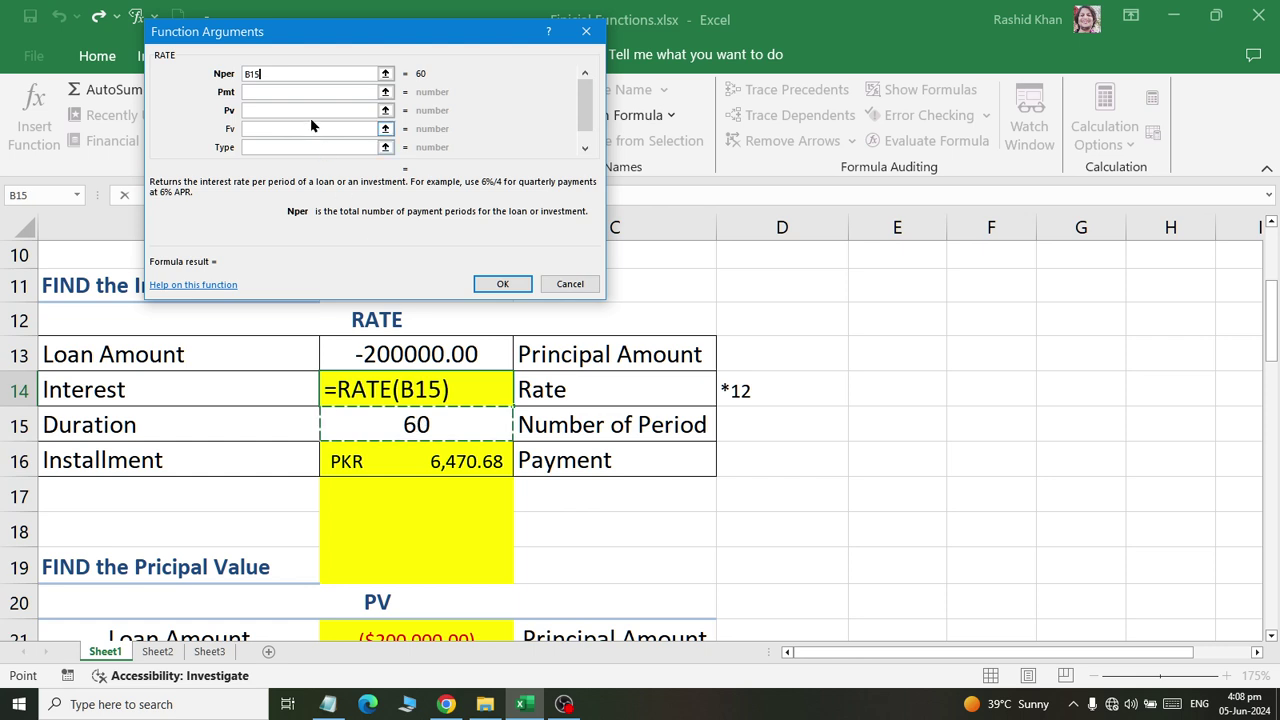
{"action": "left_click", "coordinate": [289, 92]}
{"action": "left_click", "coordinate": [414, 461]}
{"action": "left_click", "coordinate": [270, 110]}
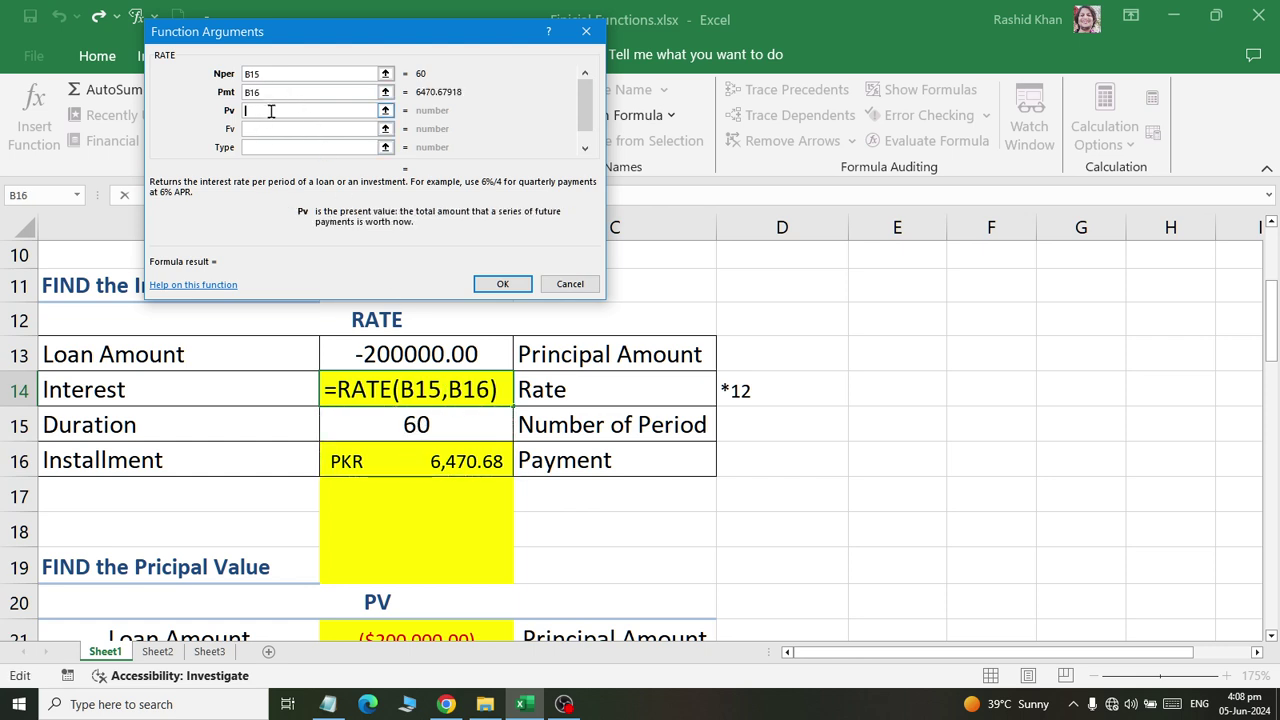
{"action": "left_click", "coordinate": [410, 352]}
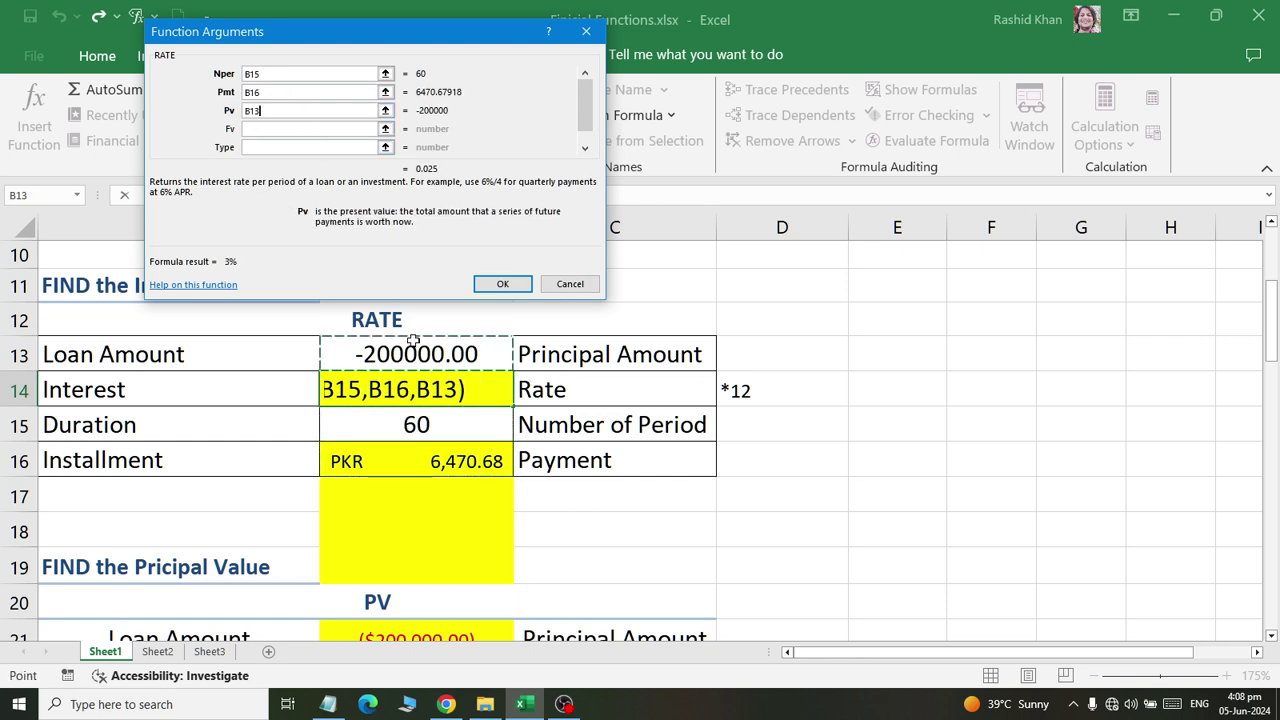
{"action": "left_click", "coordinate": [503, 284]}
{"action": "double_click", "coordinate": [476, 388]}
{"action": "left_click", "coordinate": [552, 389]}
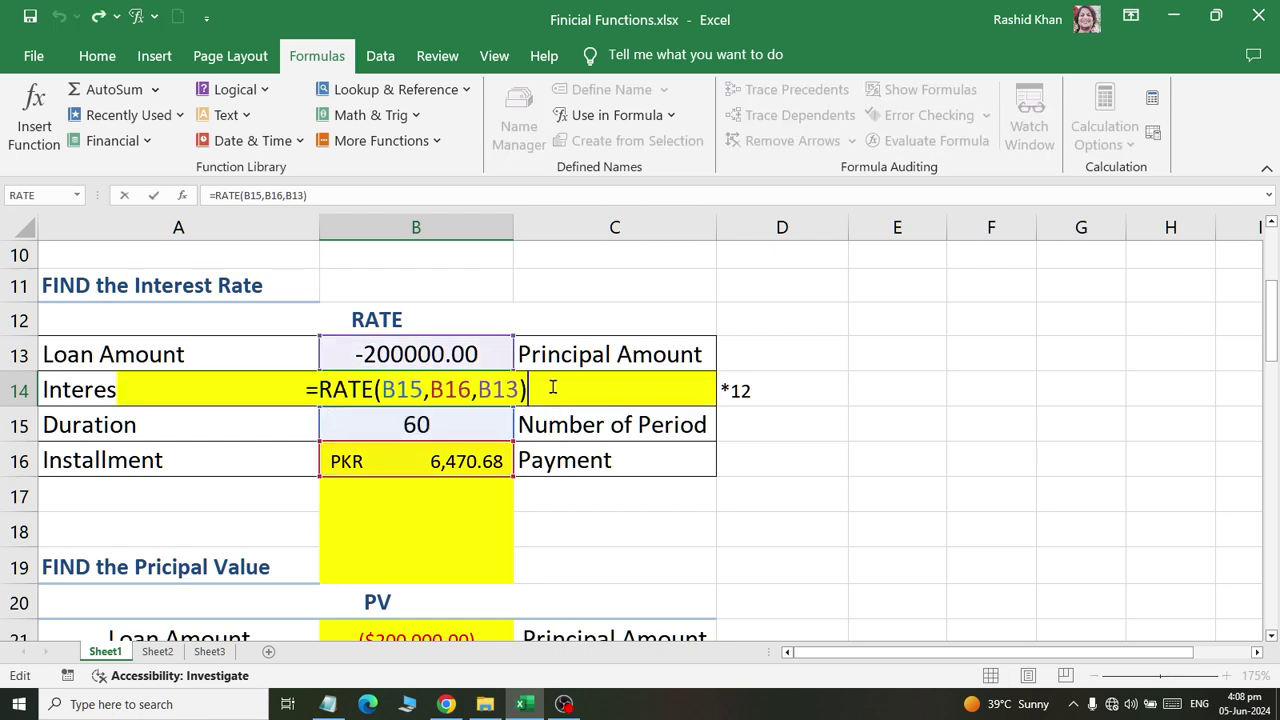
{"action": "type", "text": "*12"}
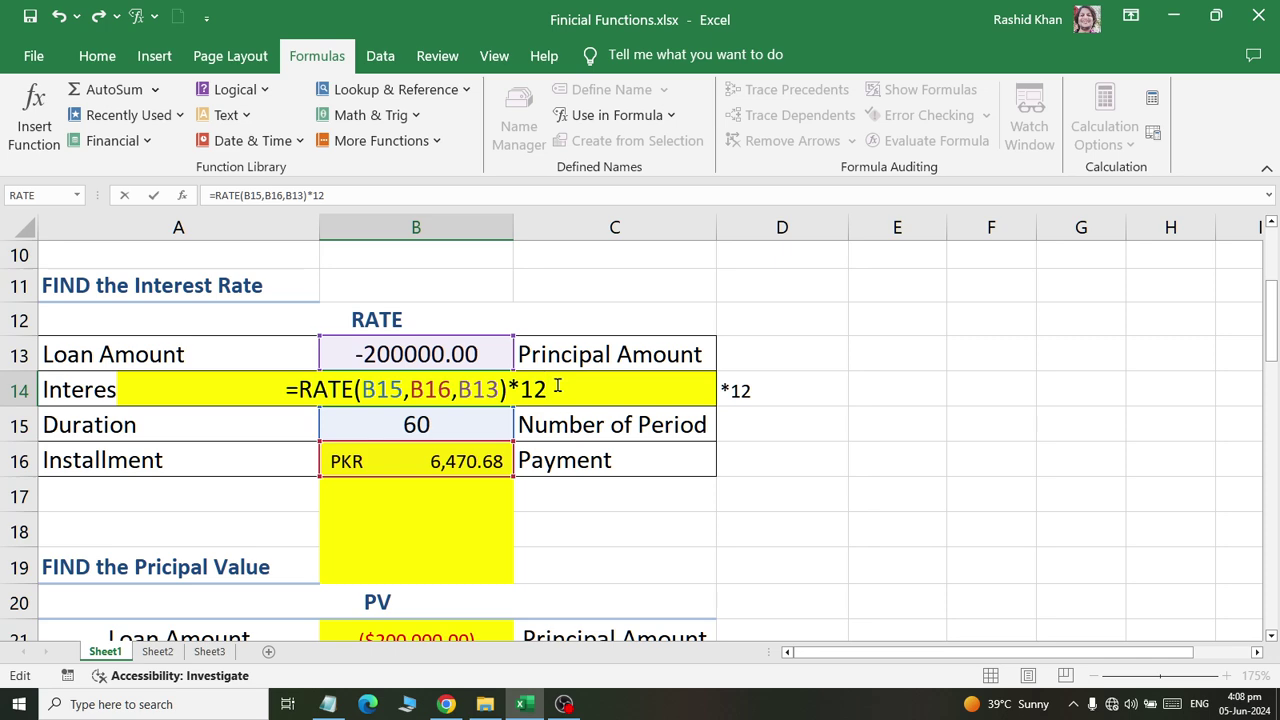
{"action": "key", "text": "Return"}
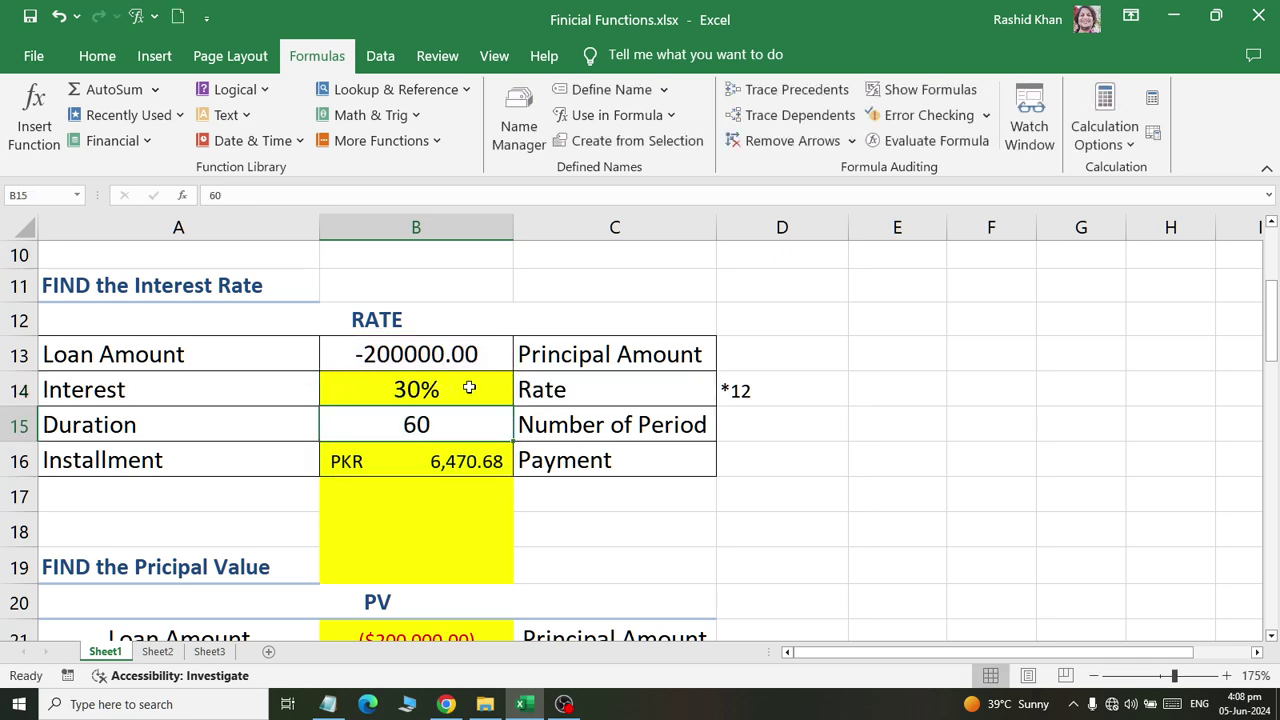
Clear the PV table's Loan Amount cell B21
{"action": "scroll", "coordinate": [469, 389], "scroll_direction": "down", "scroll_amount": 2}
{"action": "scroll", "coordinate": [469, 389], "scroll_direction": "down", "scroll_amount": 1}
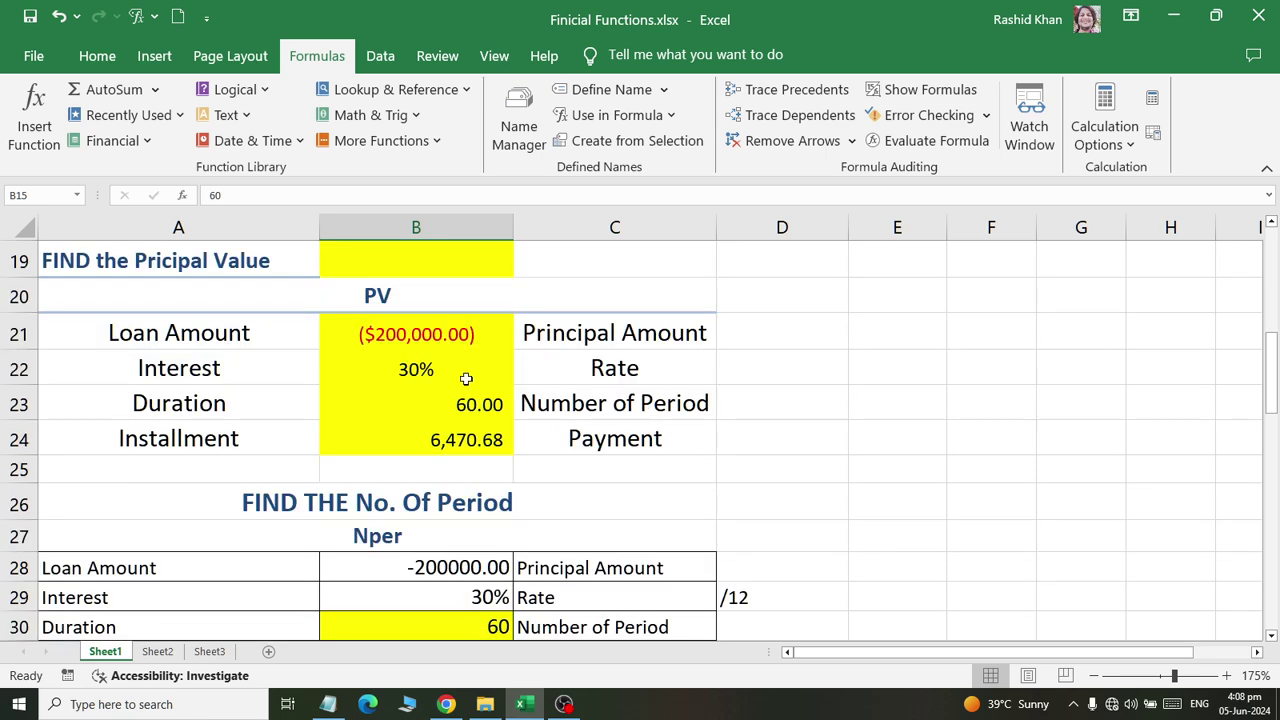
{"action": "left_click", "coordinate": [462, 334]}
{"action": "key", "text": "Delete"}
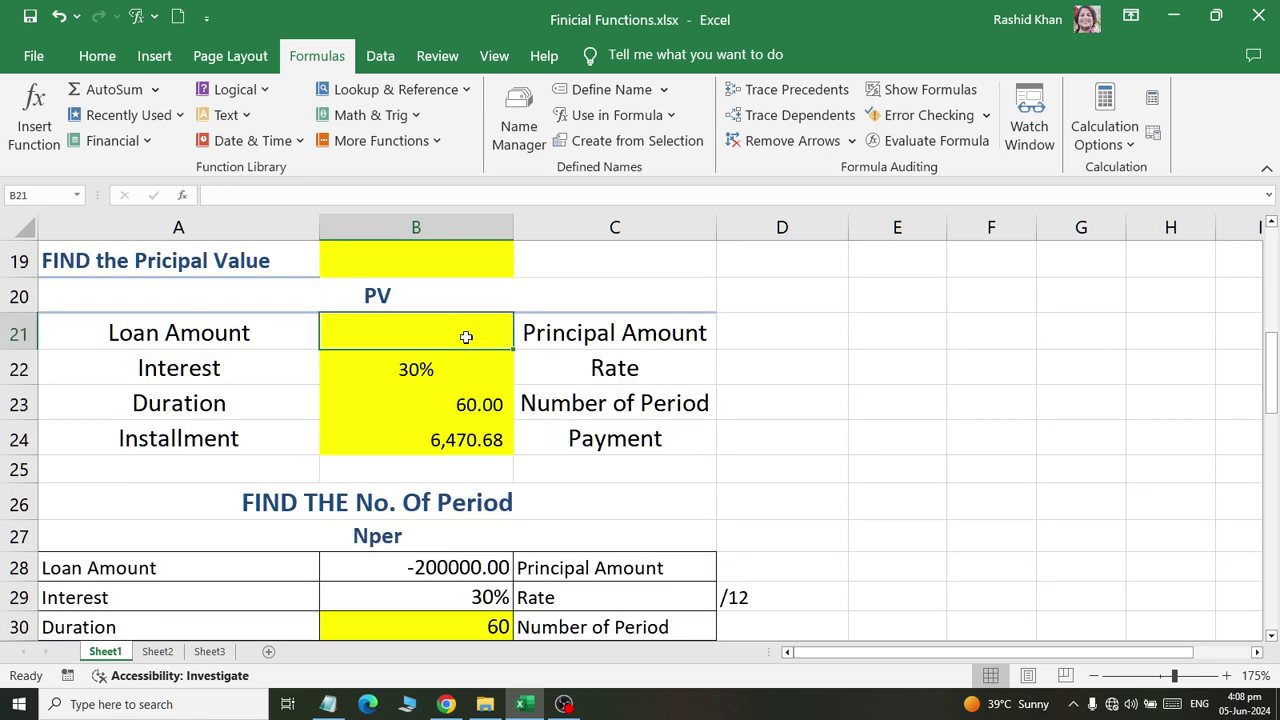
Review the PV inputs in B22, B23 and B24, returning to Loan Amount cell B21
{"action": "left_click", "coordinate": [420, 370]}
{"action": "left_click", "coordinate": [469, 398]}
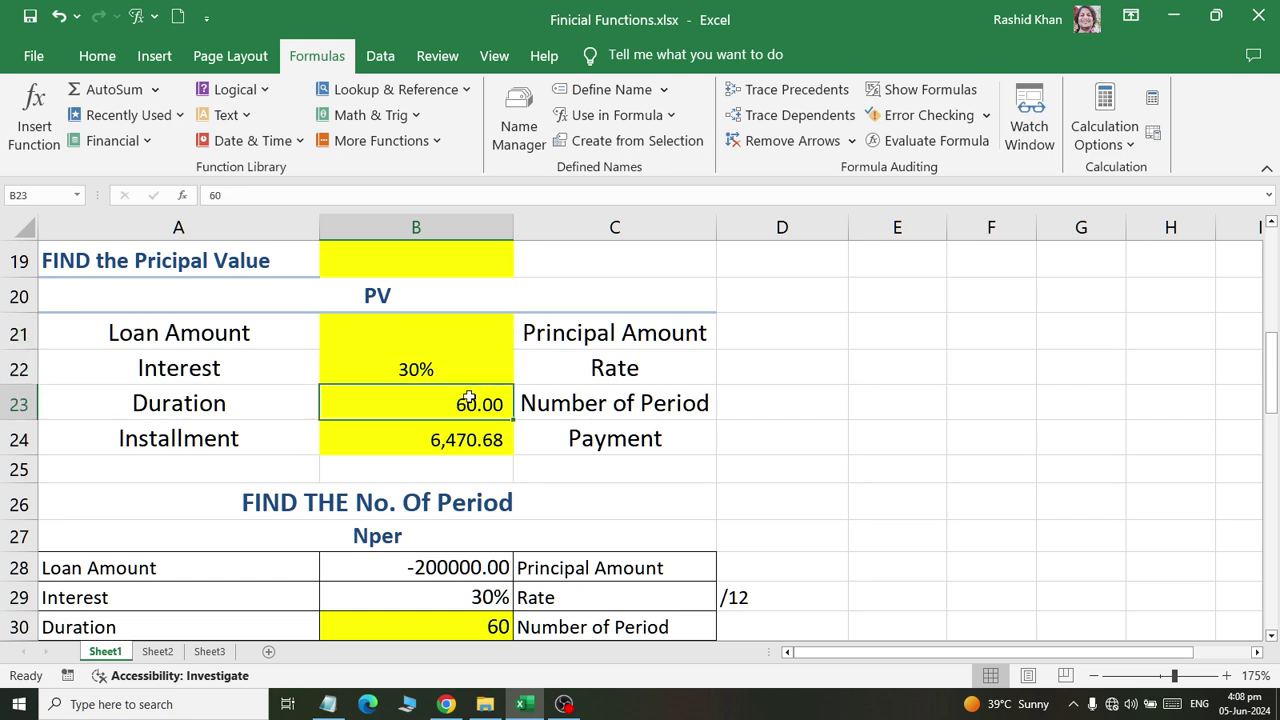
{"action": "left_click", "coordinate": [443, 440]}
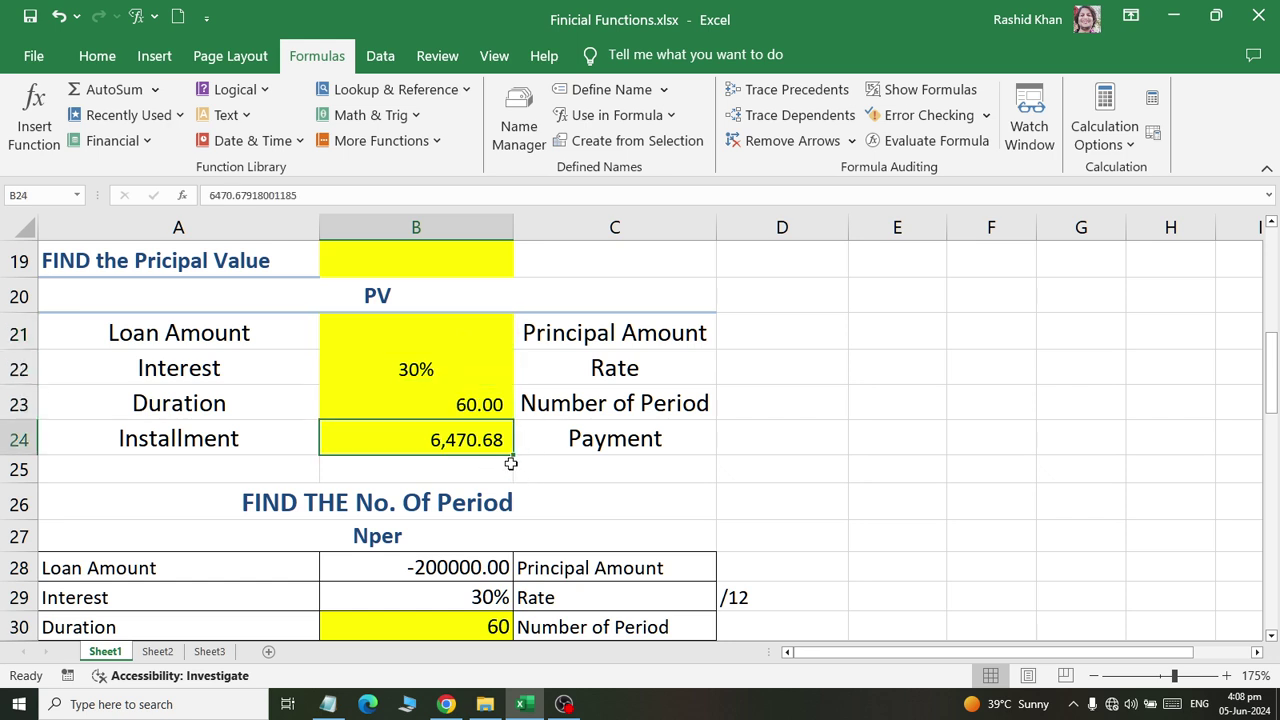
{"action": "left_click", "coordinate": [450, 334]}
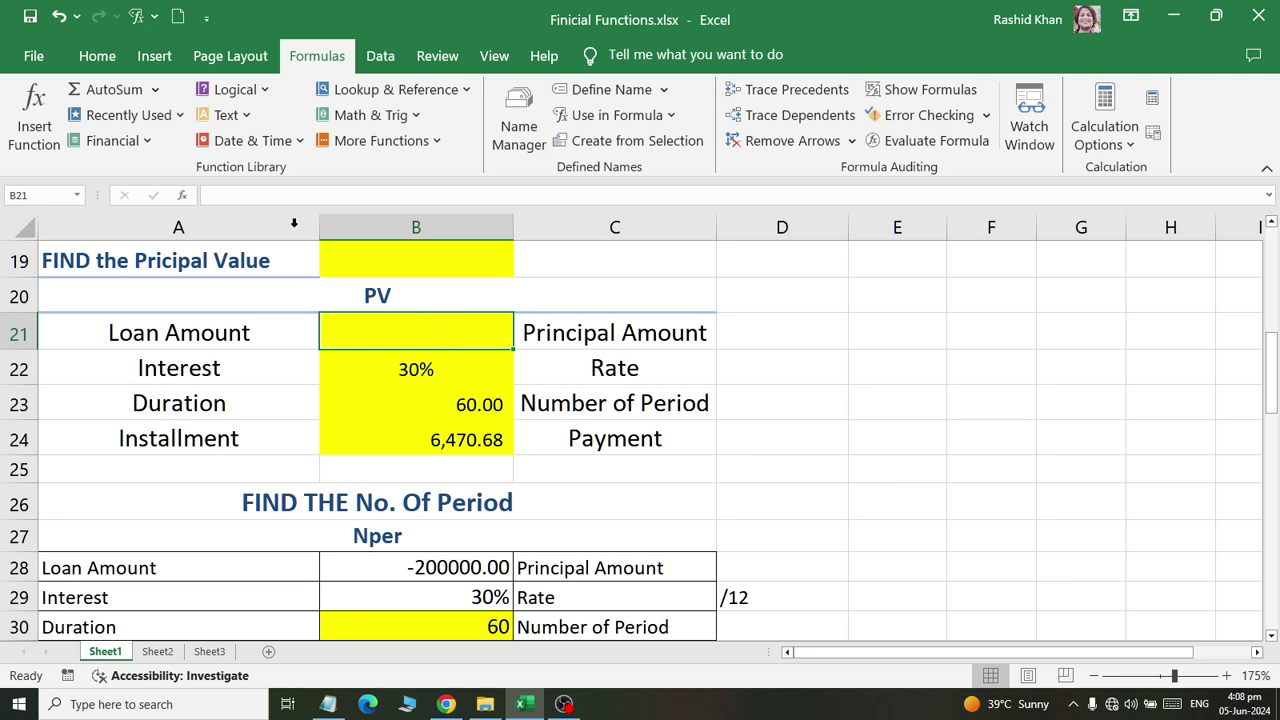
Insert the PV function into B21 from the Financial functions list
{"action": "left_click", "coordinate": [110, 140]}
{"action": "scroll", "coordinate": [143, 400], "scroll_direction": "down", "scroll_amount": 1}
{"action": "scroll", "coordinate": [143, 466], "scroll_direction": "down", "scroll_amount": 3}
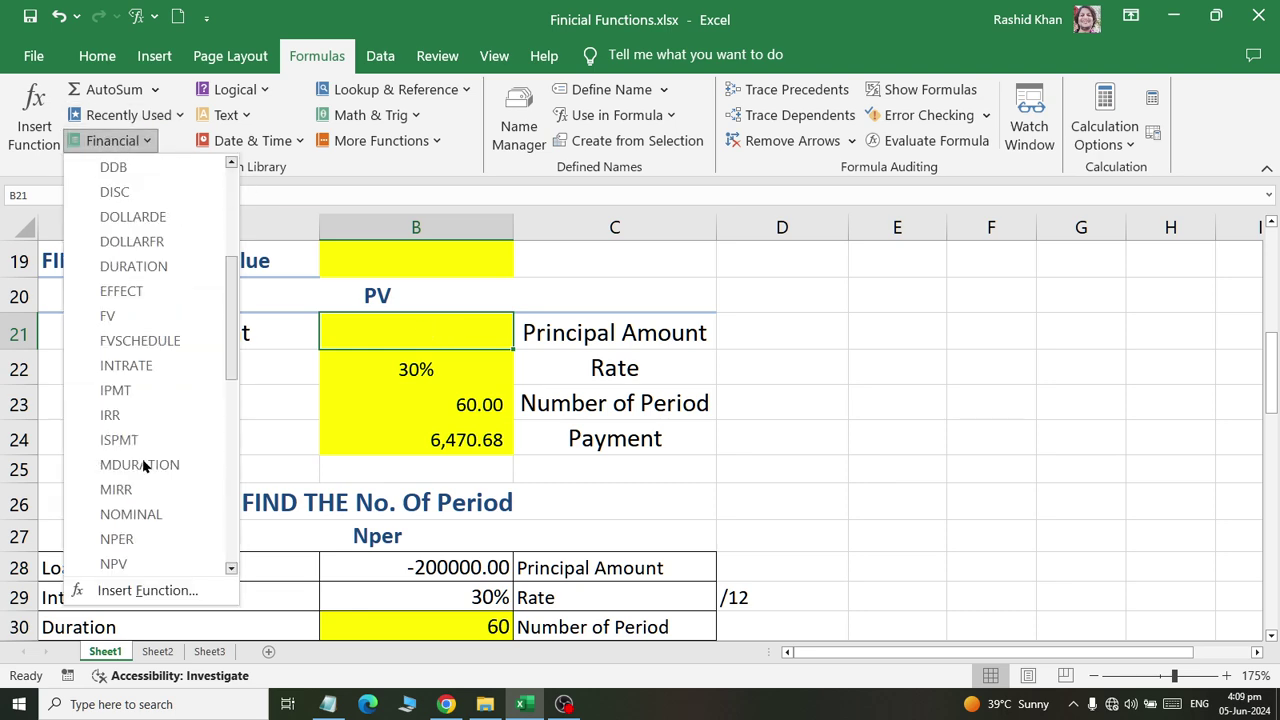
{"action": "scroll", "coordinate": [152, 412], "scroll_direction": "down", "scroll_amount": 3}
{"action": "scroll", "coordinate": [146, 480], "scroll_direction": "down", "scroll_amount": 2}
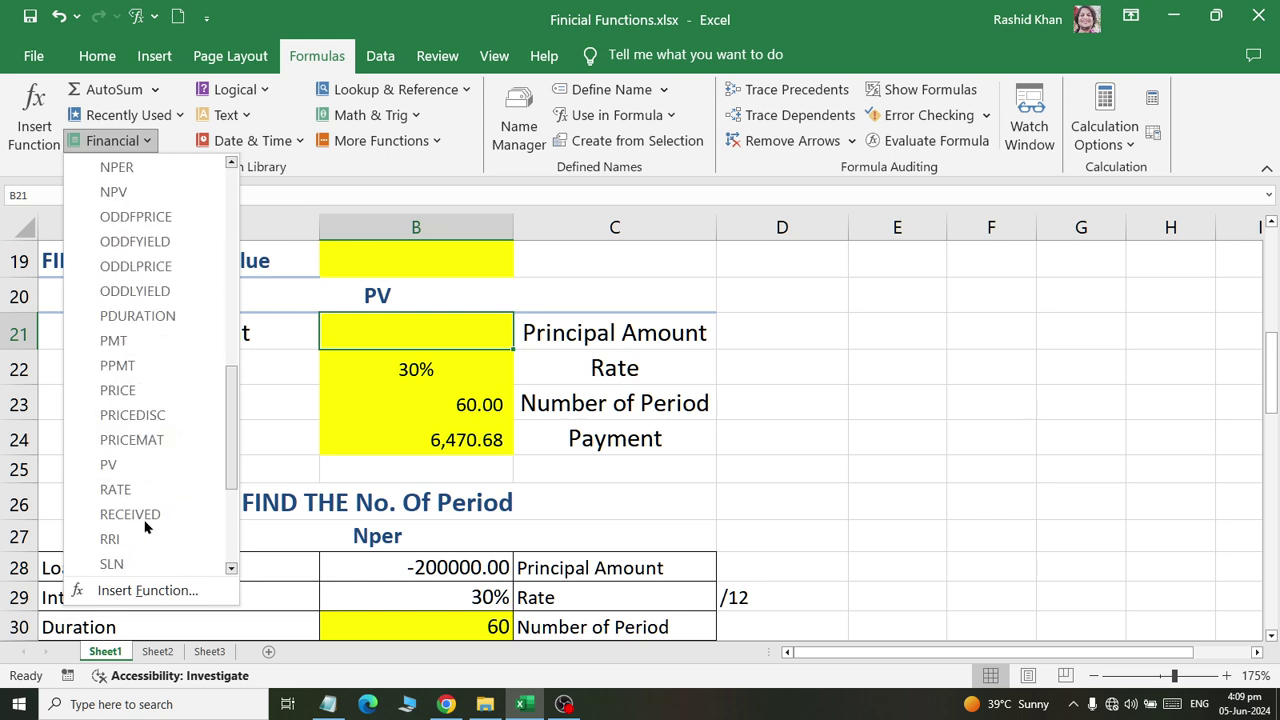
{"action": "scroll", "coordinate": [150, 497], "scroll_direction": "down", "scroll_amount": 1}
{"action": "left_click", "coordinate": [150, 384]}
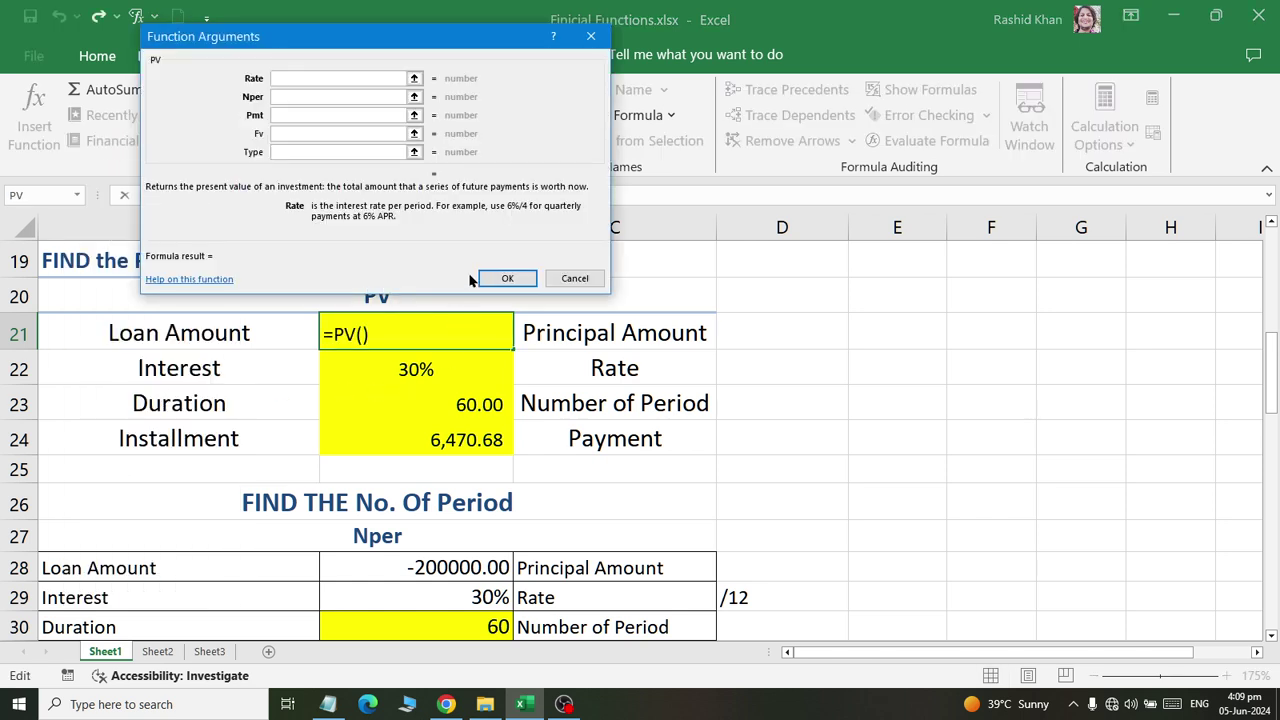
Set PV arguments Rate B22/12, Nper B23, Pmt B24, returning ($200,000.00)
{"action": "left_click", "coordinate": [430, 371]}
{"action": "left_click", "coordinate": [303, 97]}
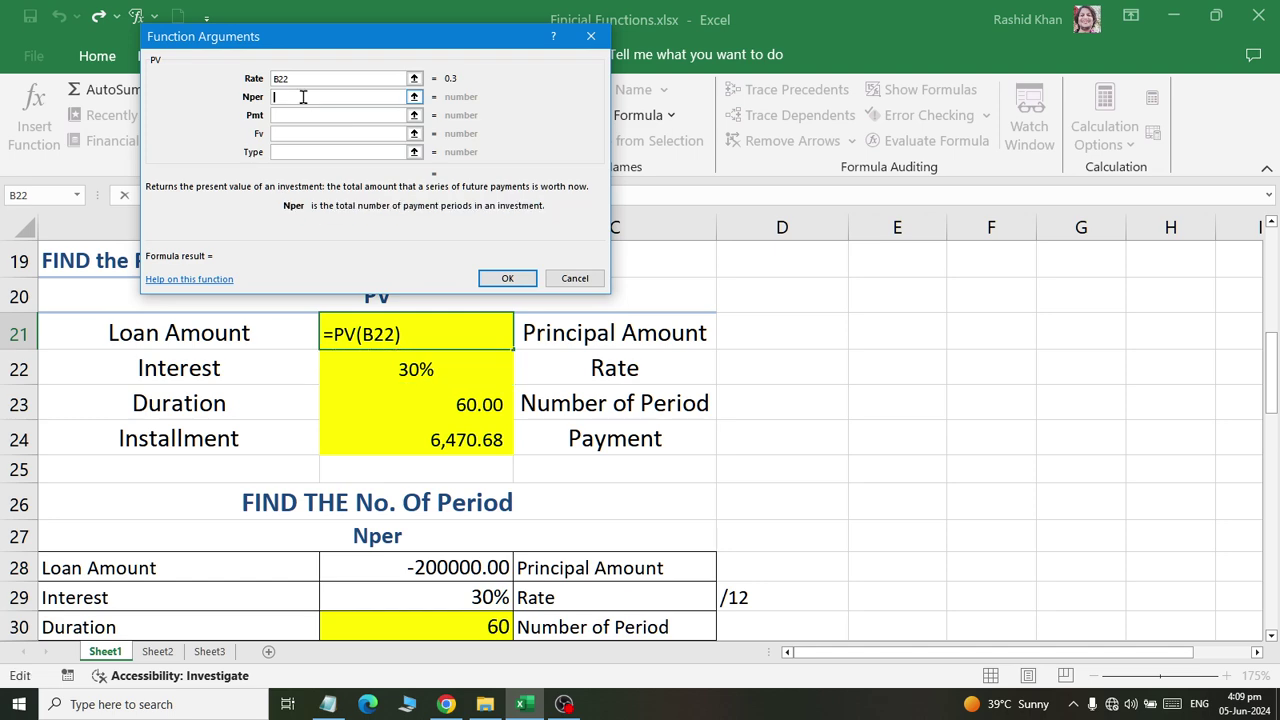
{"action": "left_click", "coordinate": [447, 403]}
{"action": "left_click", "coordinate": [308, 115]}
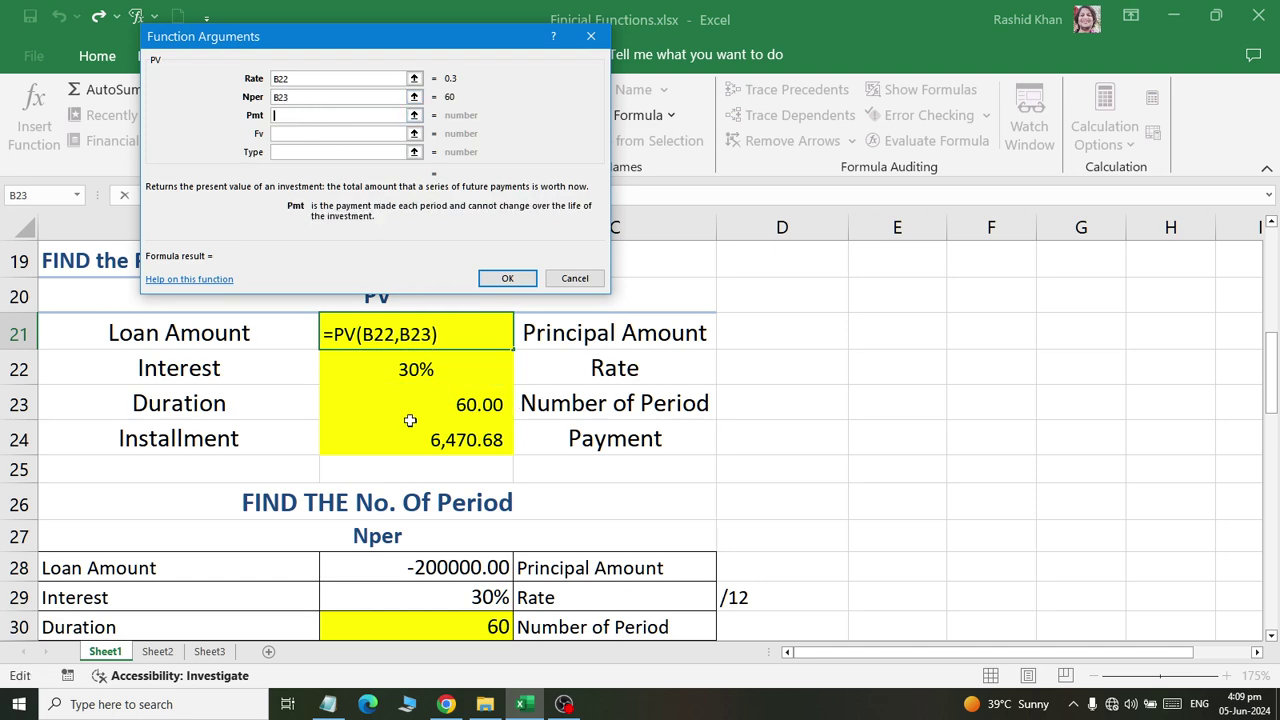
{"action": "left_click", "coordinate": [418, 447]}
{"action": "left_click", "coordinate": [313, 78]}
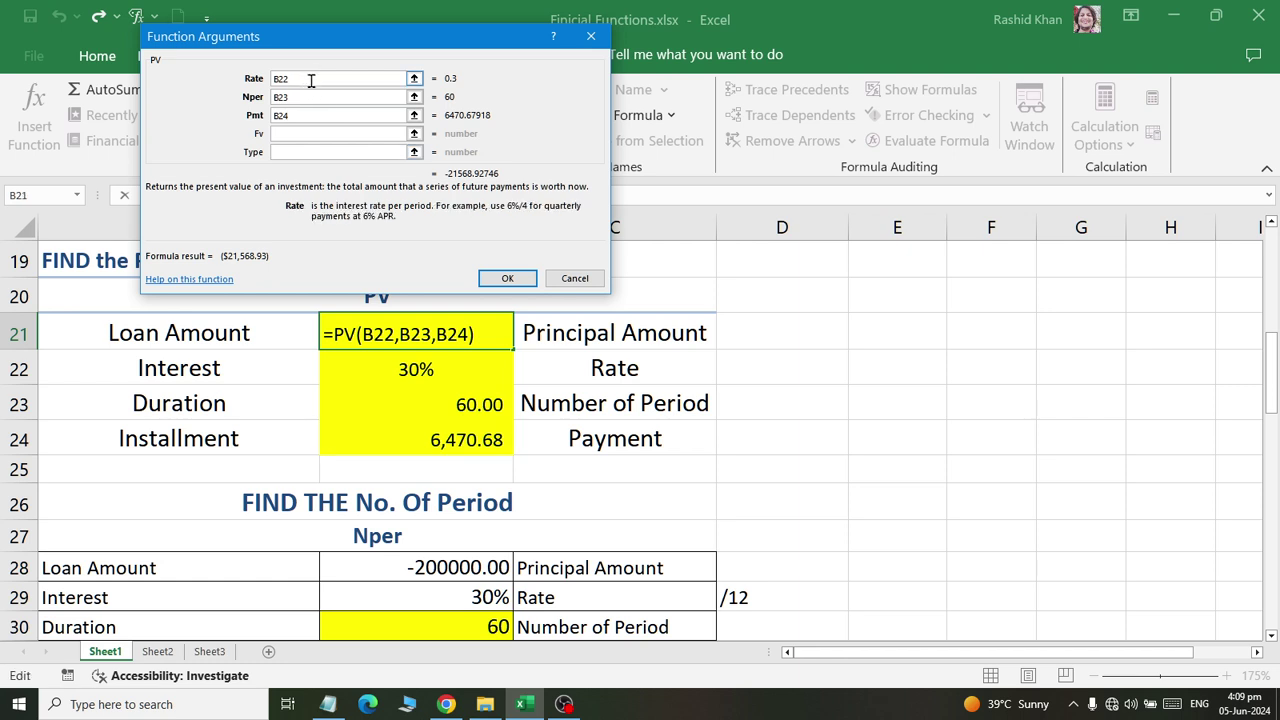
{"action": "type", "text": "/12"}
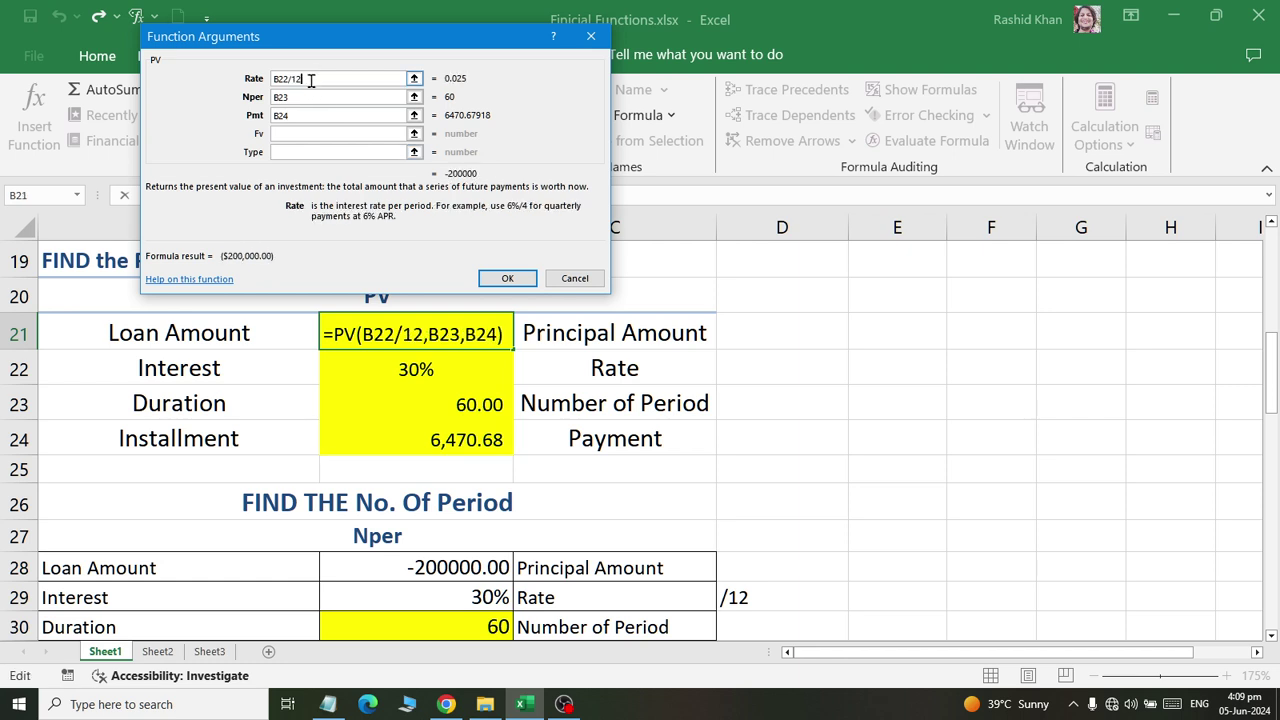
{"action": "key", "text": "Return"}
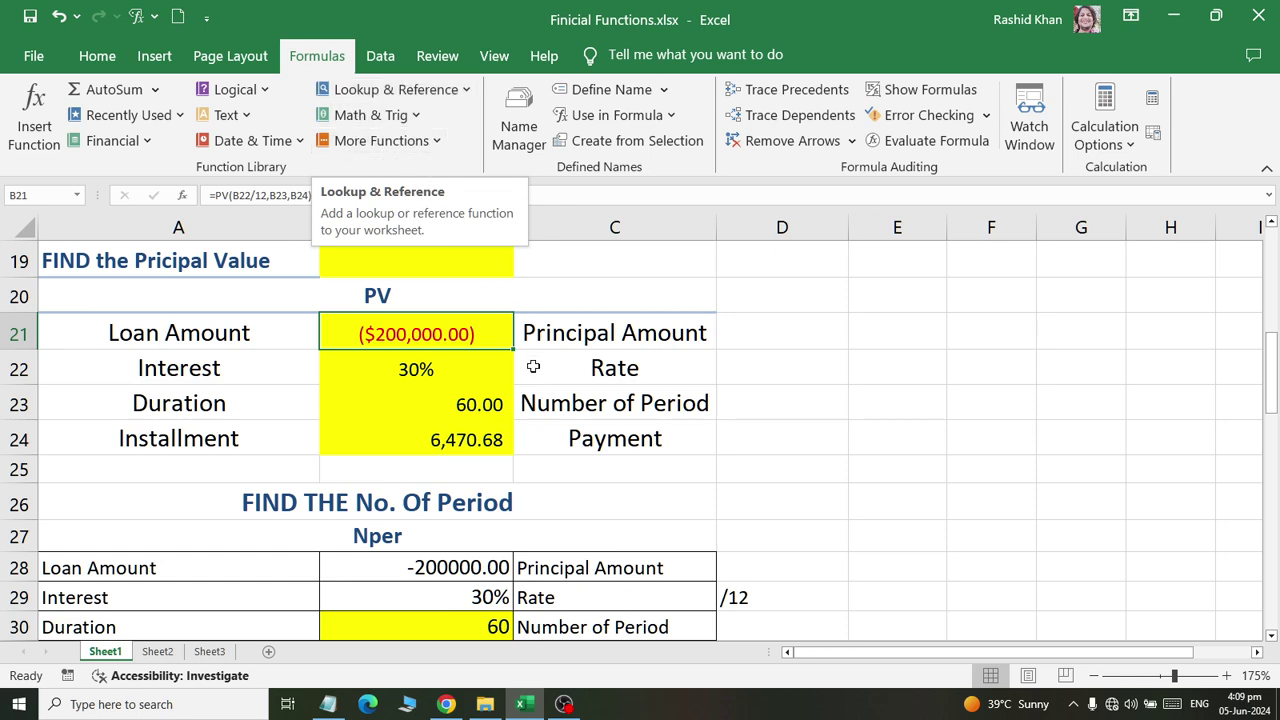
Clear Duration cell B30 and insert the NPER function in its place
{"action": "scroll", "coordinate": [520, 380], "scroll_direction": "down", "scroll_amount": 2}
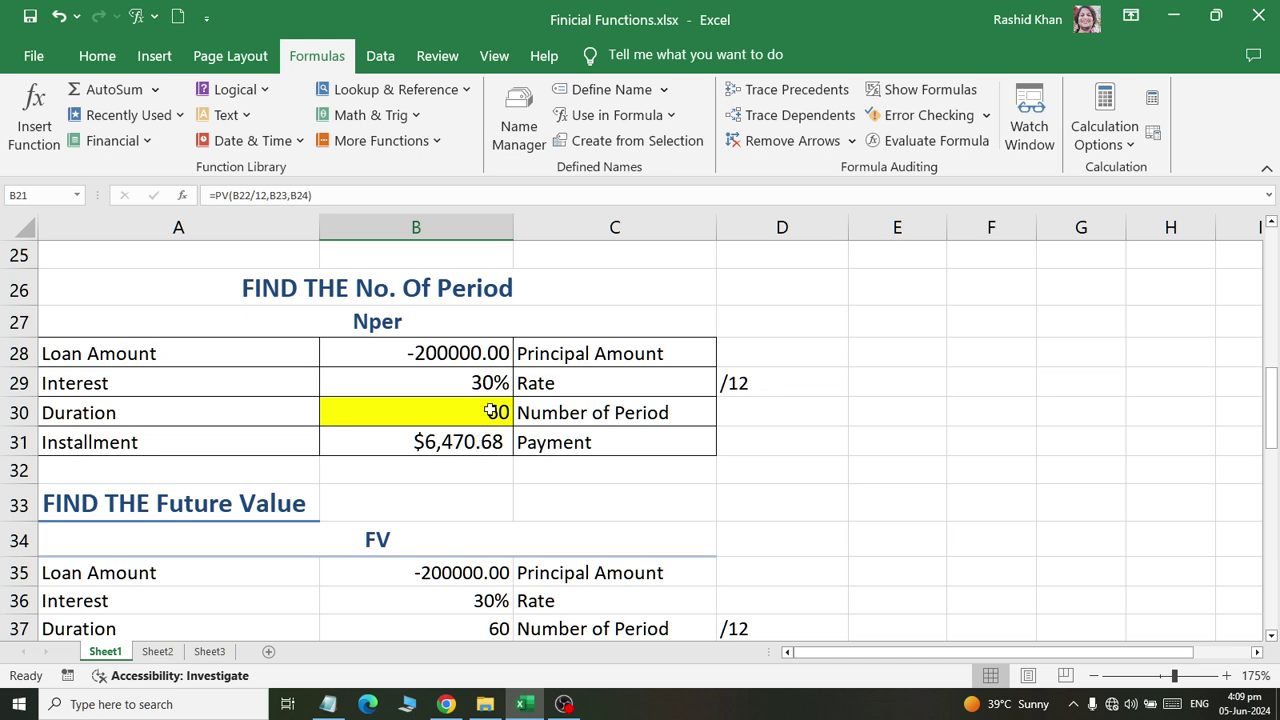
{"action": "left_click", "coordinate": [490, 410]}
{"action": "key", "text": "Delete"}
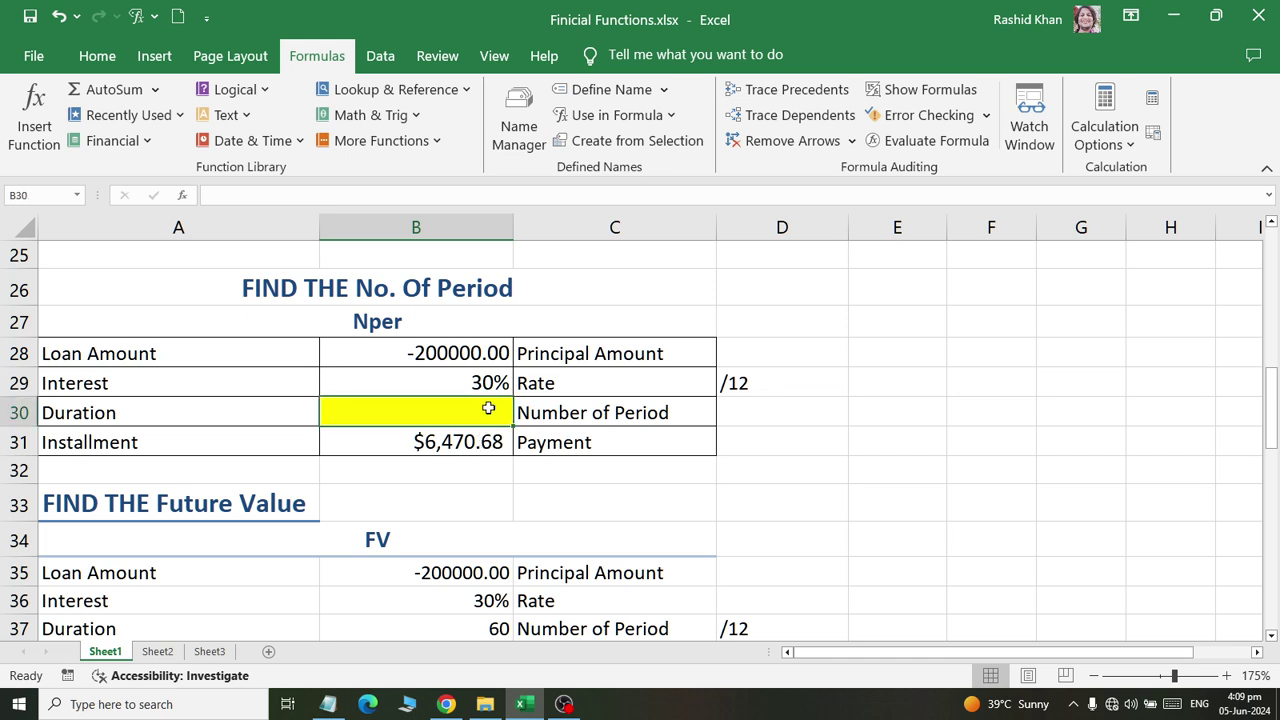
{"action": "left_click", "coordinate": [112, 140]}
{"action": "scroll", "coordinate": [172, 484], "scroll_direction": "down", "scroll_amount": 6}
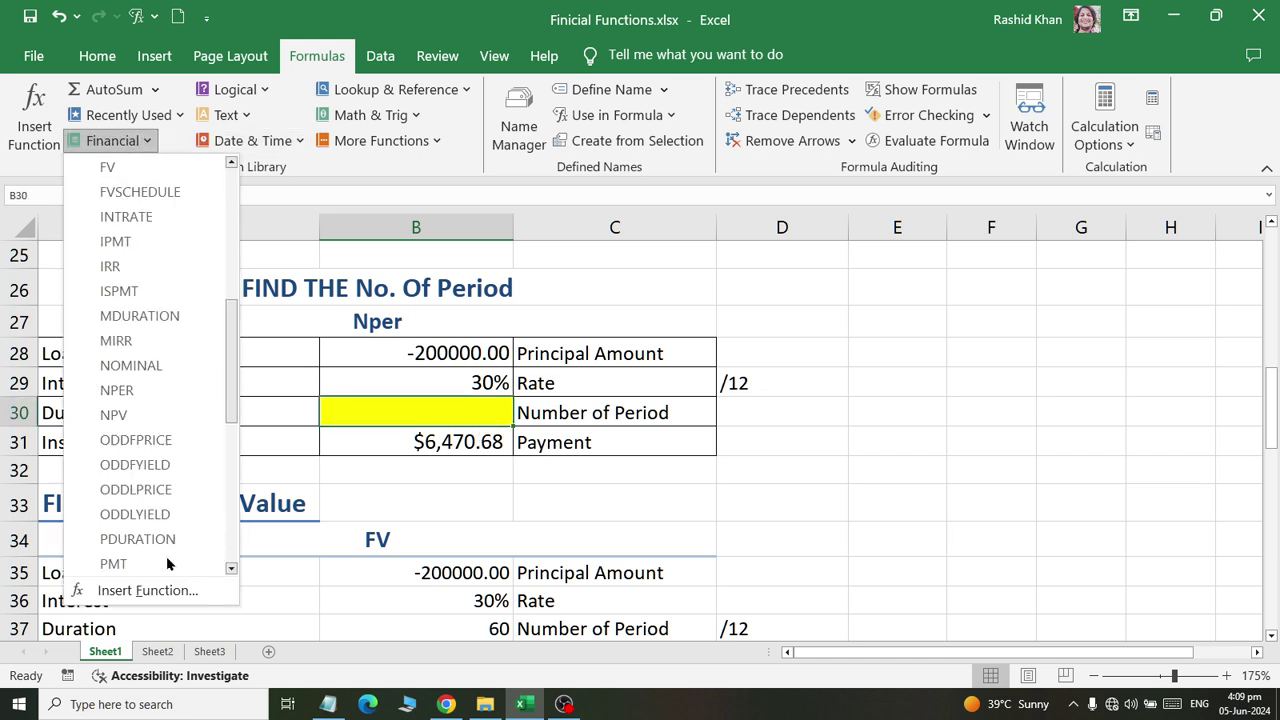
{"action": "left_click", "coordinate": [156, 391]}
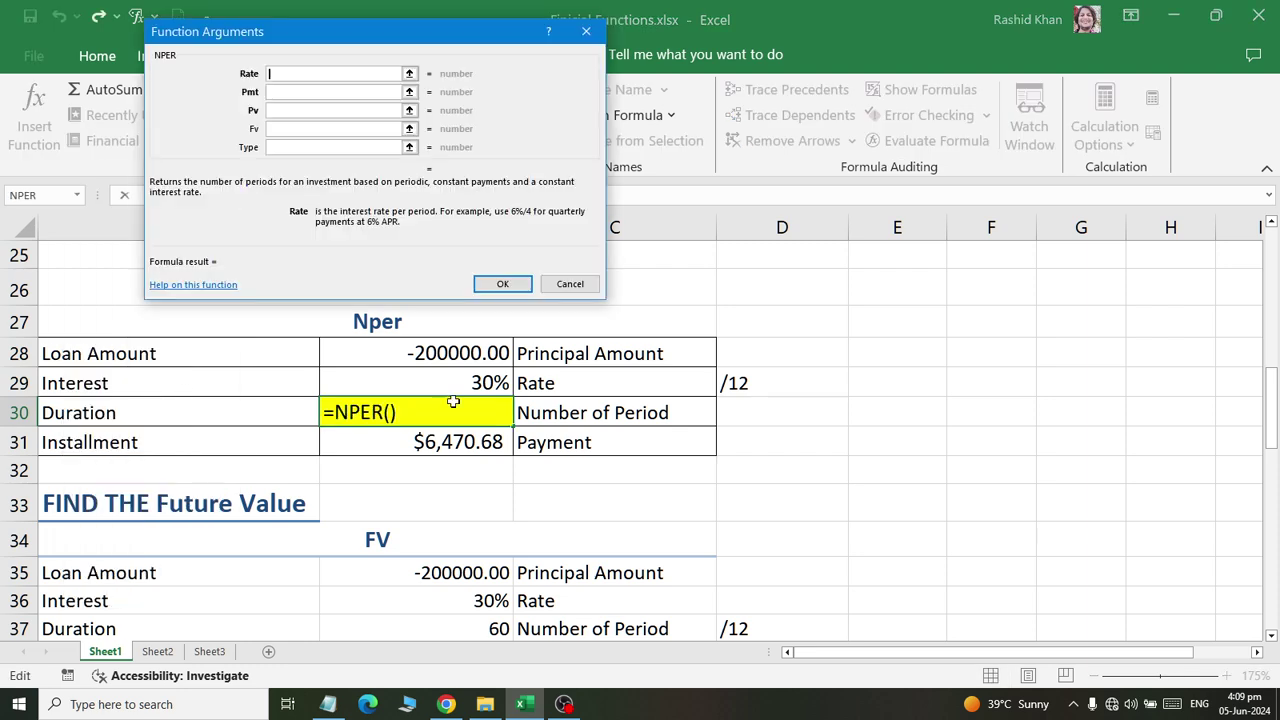
Set NPER arguments Rate B29/12, Pmt B31, Pv B28, giving 60 periods
{"action": "left_click", "coordinate": [447, 382]}
{"action": "left_click", "coordinate": [334, 91]}
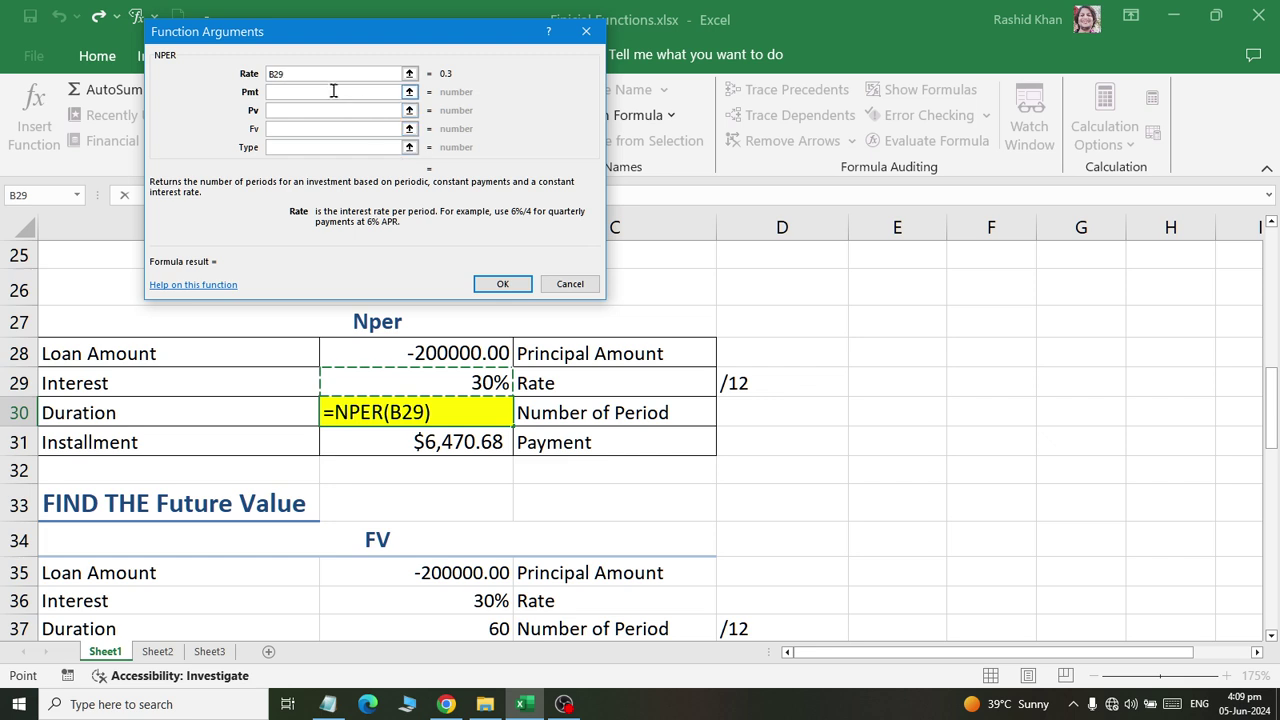
{"action": "left_click", "coordinate": [444, 442]}
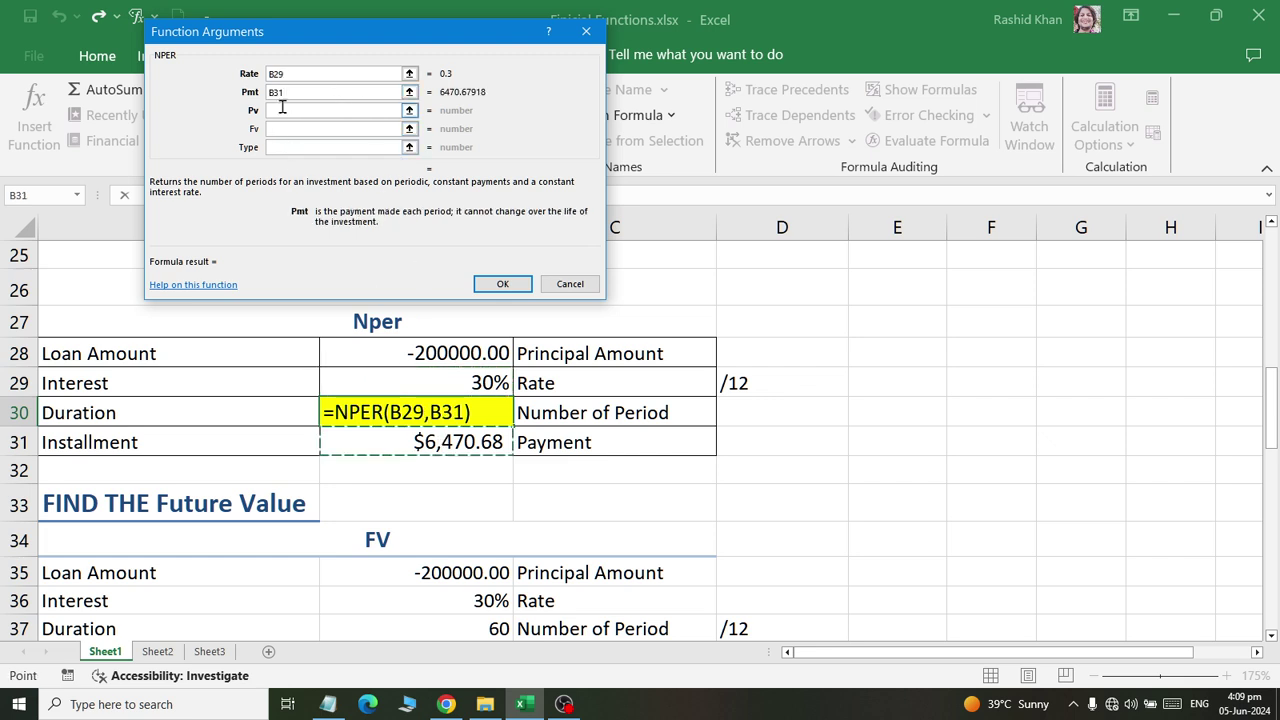
{"action": "left_click", "coordinate": [278, 110]}
{"action": "left_click", "coordinate": [420, 353]}
{"action": "left_click", "coordinate": [310, 146]}
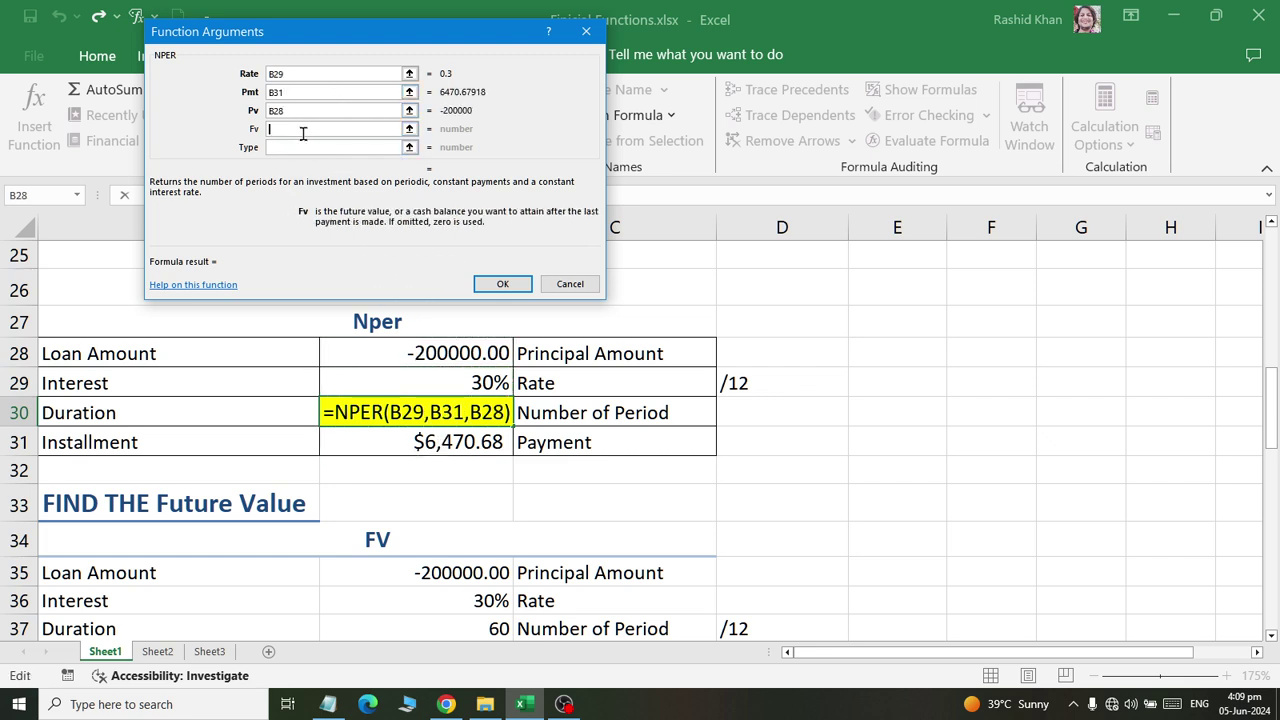
{"action": "left_click", "coordinate": [303, 110]}
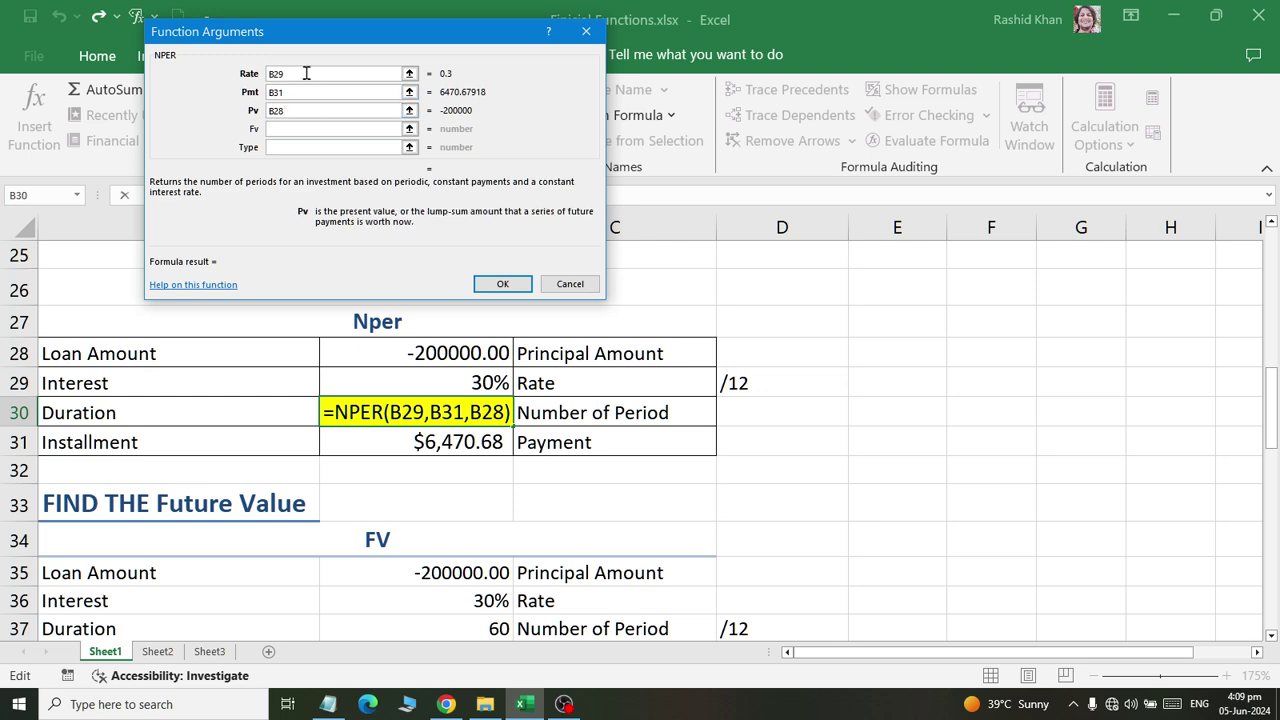
{"action": "left_click", "coordinate": [306, 73]}
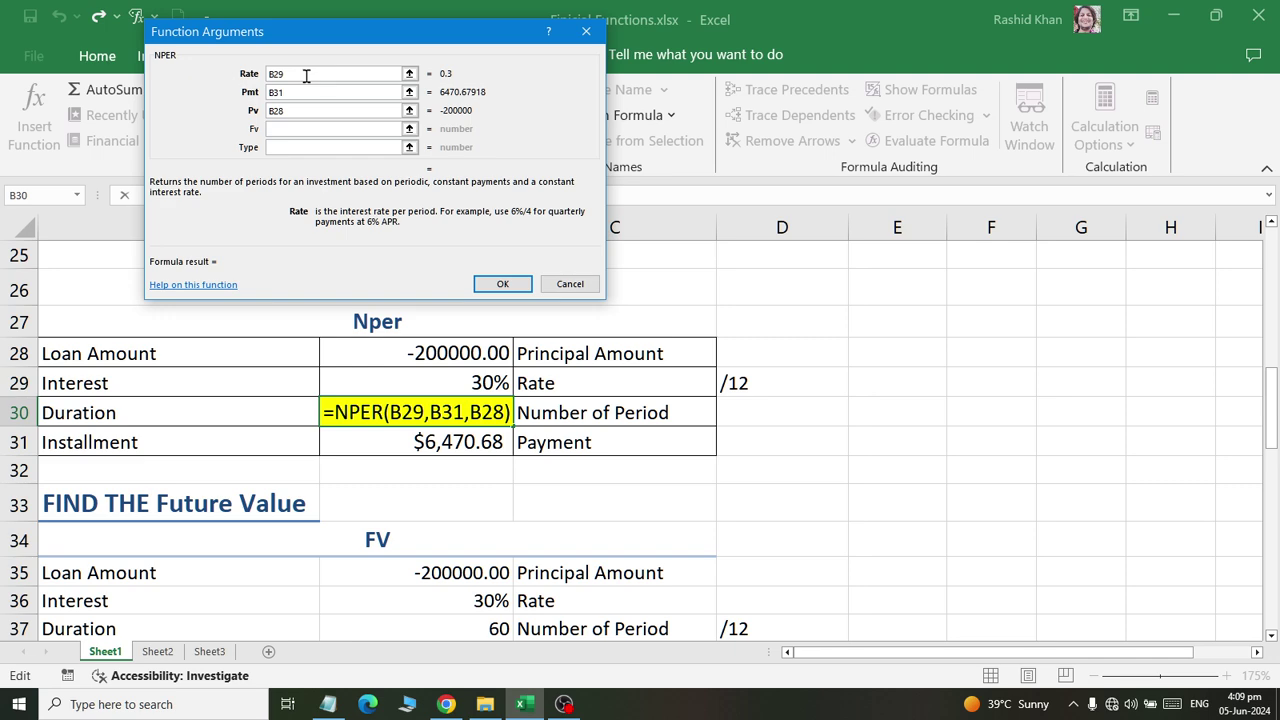
{"action": "type", "text": "/12"}
{"action": "key", "text": "Return"}
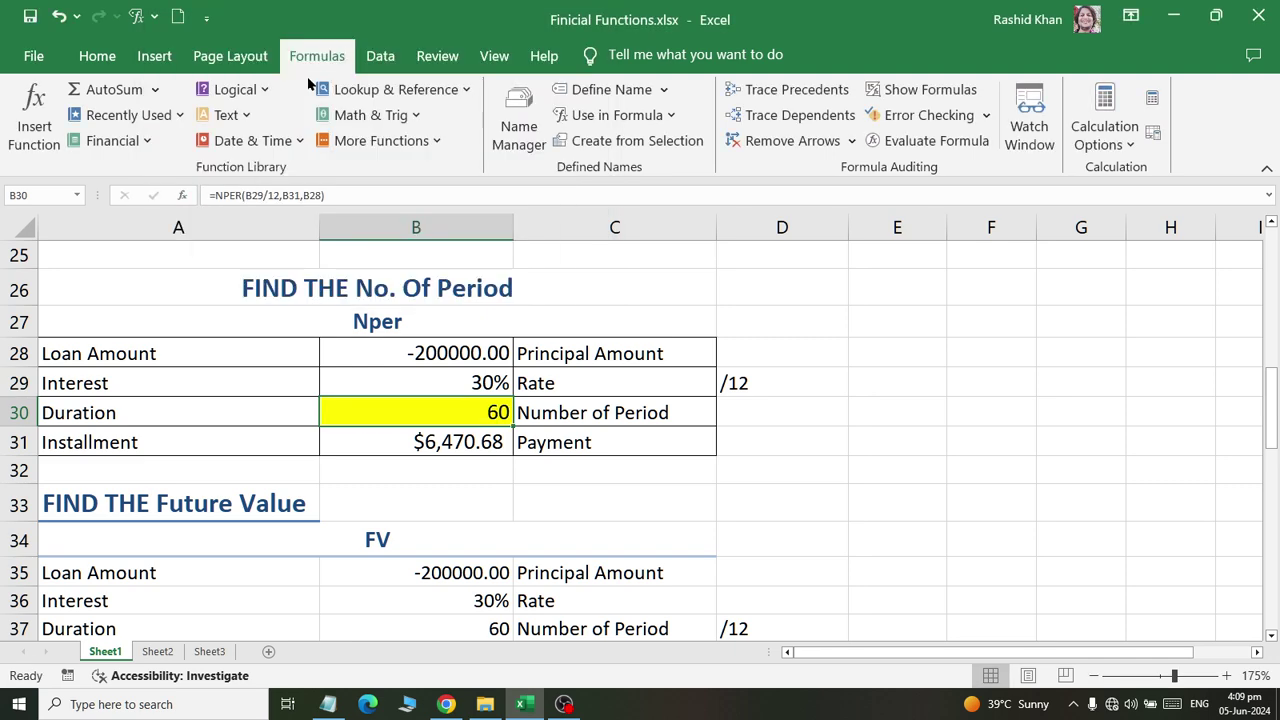
Clear the FV result in B39 and review the inputs in B36, B37 and B38
{"action": "scroll", "coordinate": [519, 324], "scroll_direction": "down", "scroll_amount": 2}
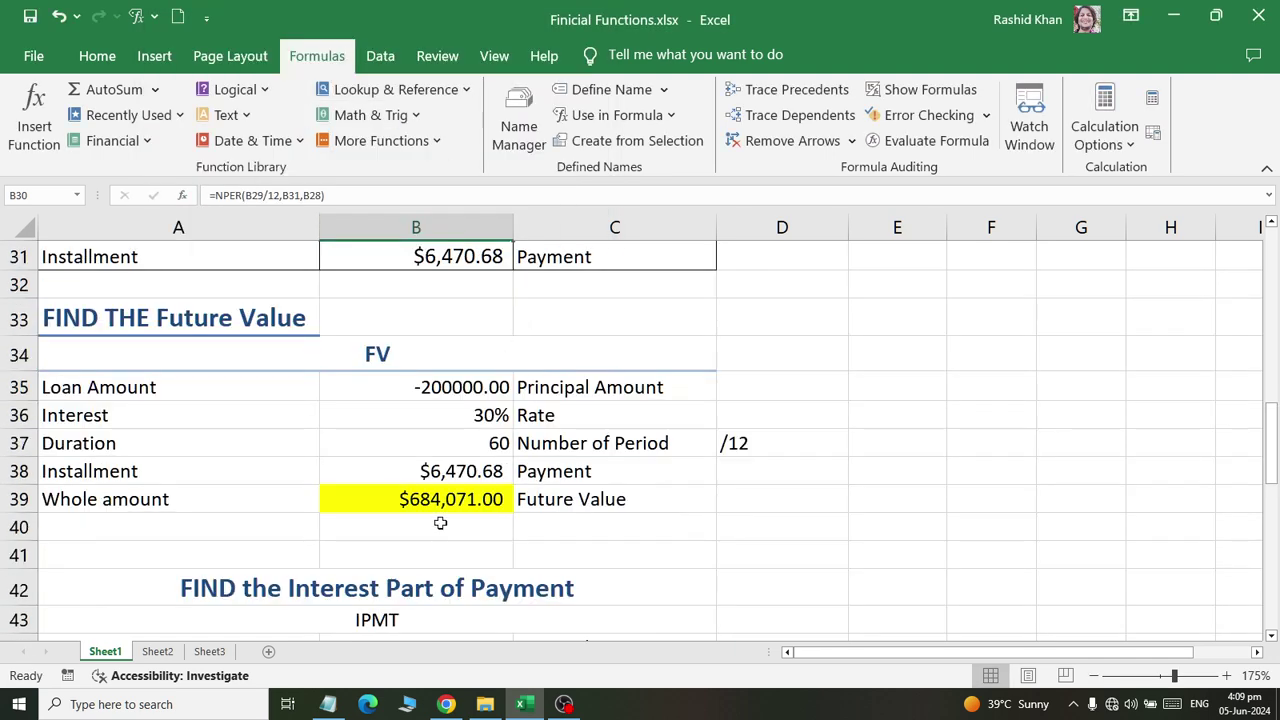
{"action": "left_click", "coordinate": [421, 495]}
{"action": "key", "text": "Delete"}
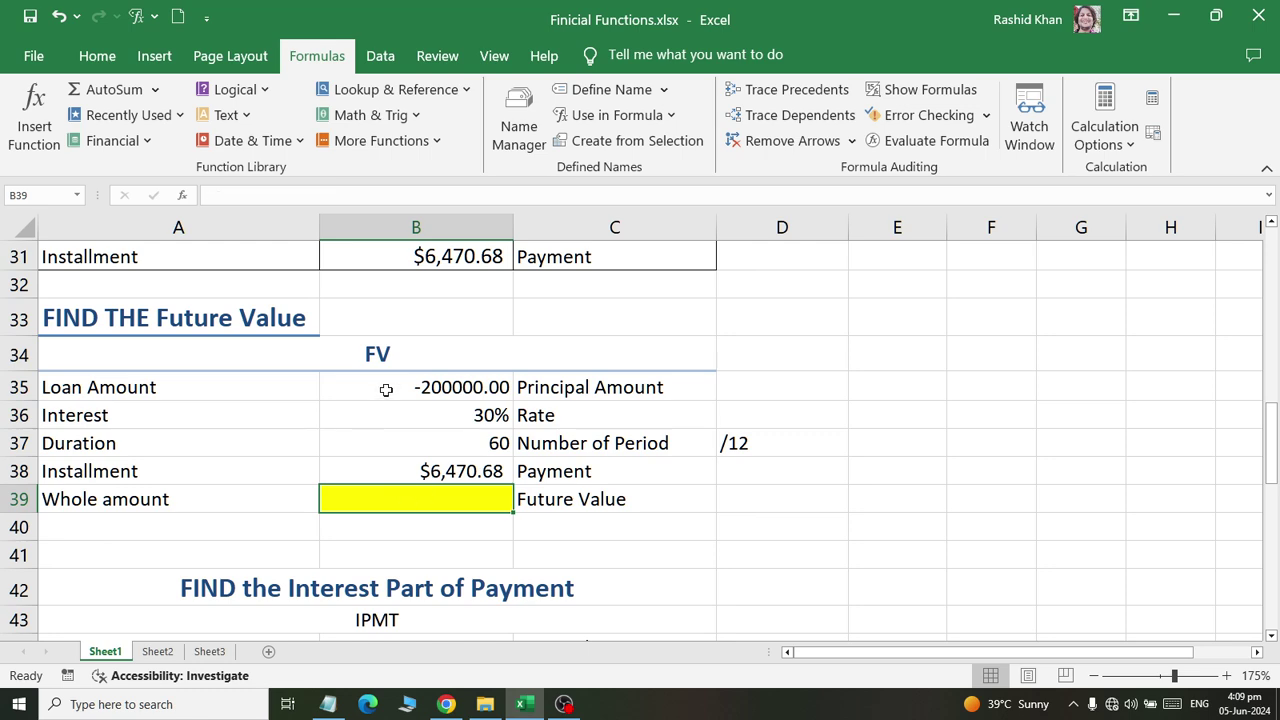
{"action": "left_click", "coordinate": [389, 420]}
{"action": "left_click", "coordinate": [404, 448]}
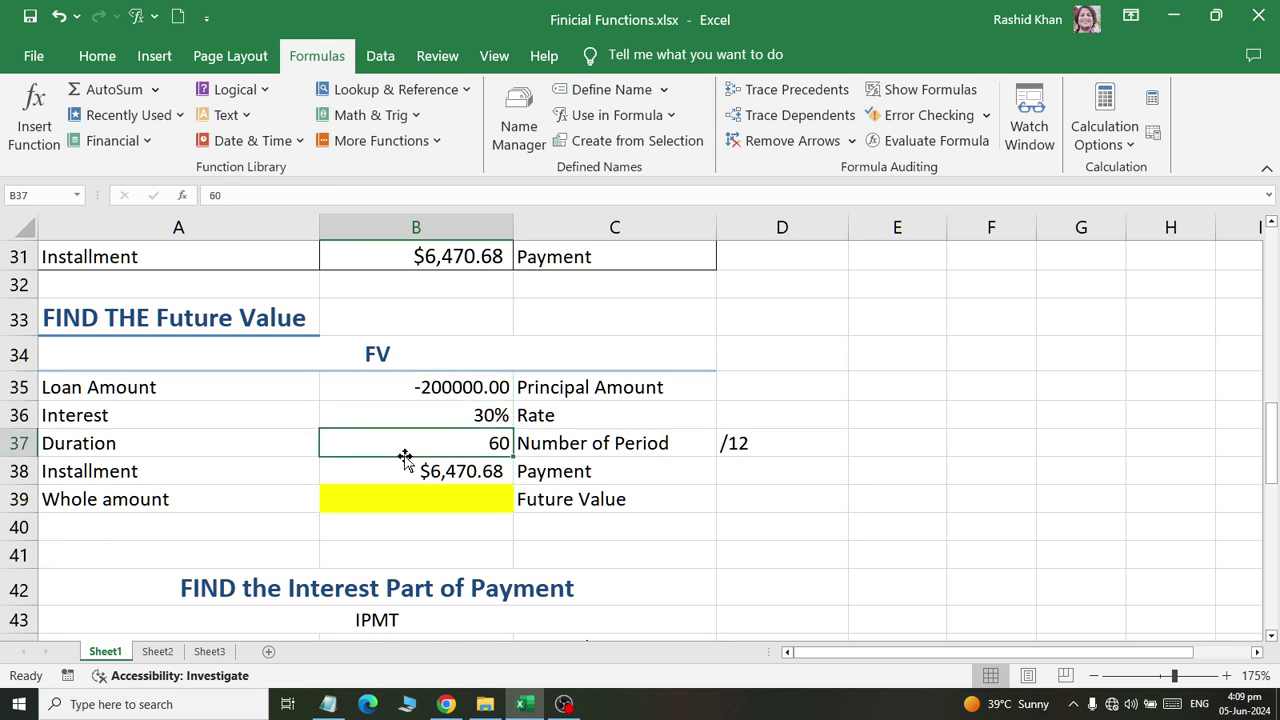
{"action": "left_click", "coordinate": [401, 478]}
{"action": "left_click", "coordinate": [400, 516]}
{"action": "left_click", "coordinate": [397, 494]}
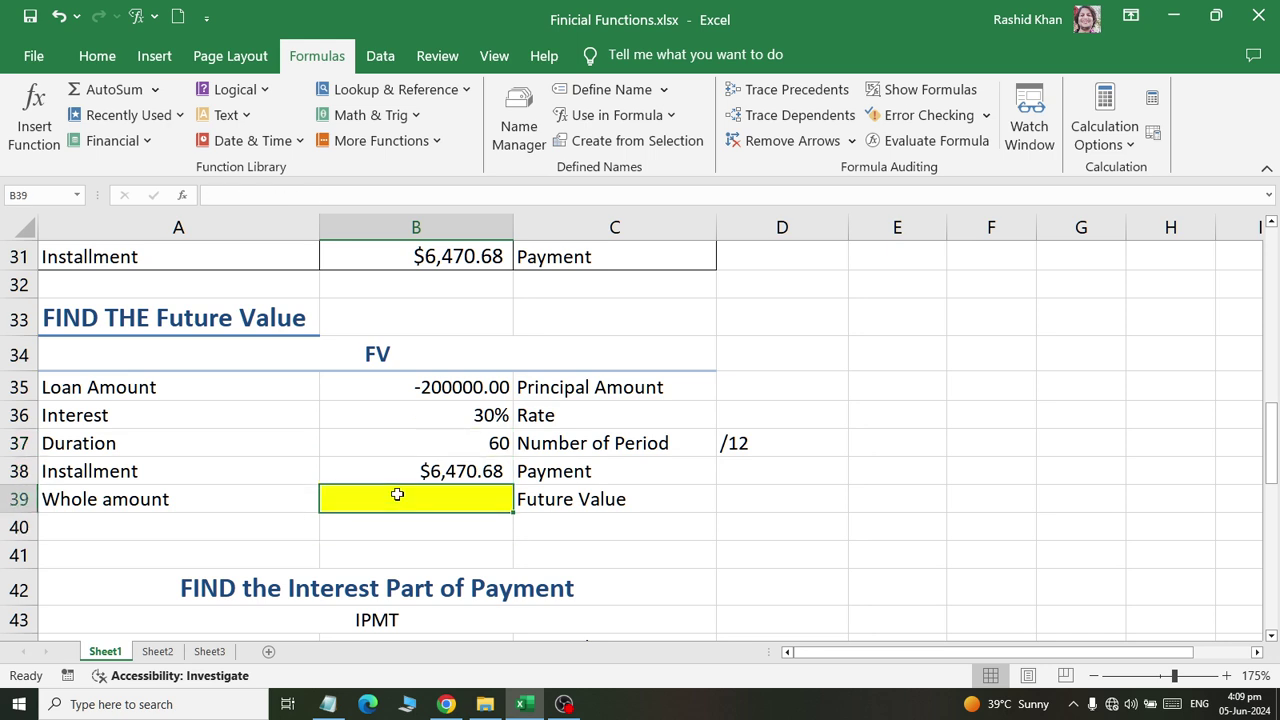
Insert the FV function into B39 from the Financial functions list
{"action": "left_click", "coordinate": [130, 143]}
{"action": "scroll", "coordinate": [180, 514], "scroll_direction": "down", "scroll_amount": 5}
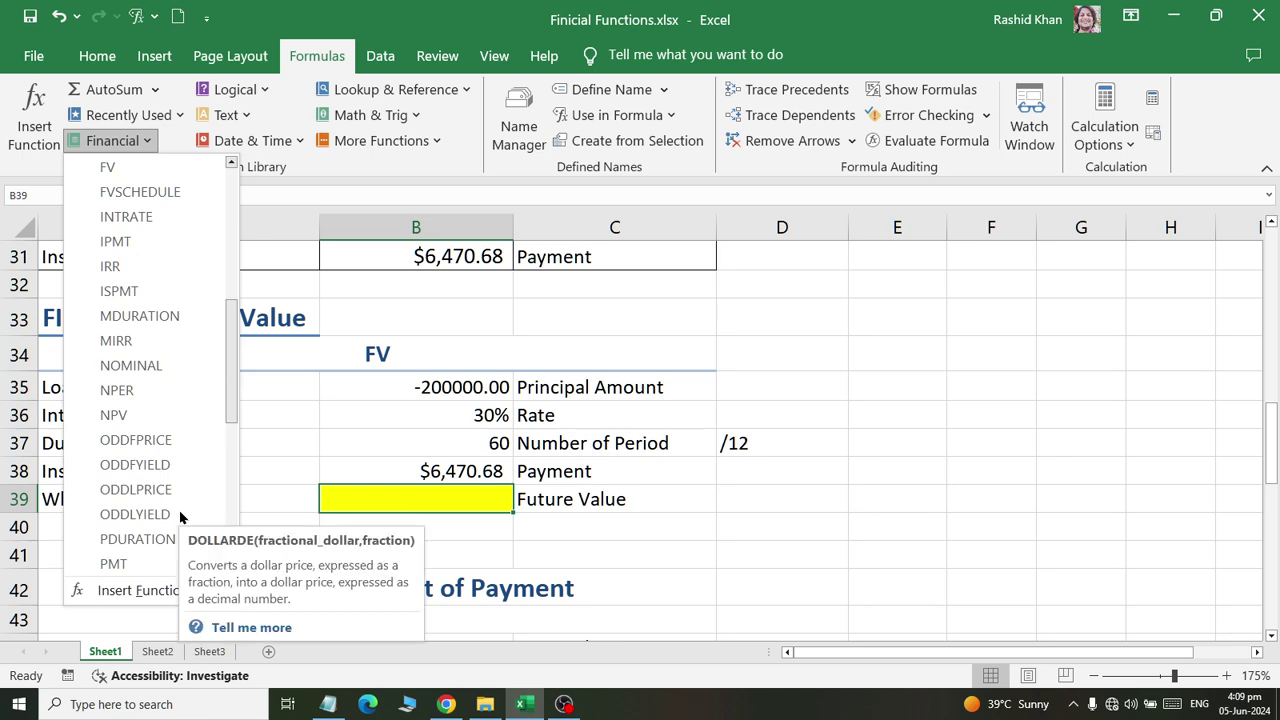
{"action": "scroll", "coordinate": [180, 516], "scroll_direction": "down", "scroll_amount": 1}
{"action": "scroll", "coordinate": [180, 516], "scroll_direction": "down", "scroll_amount": 3}
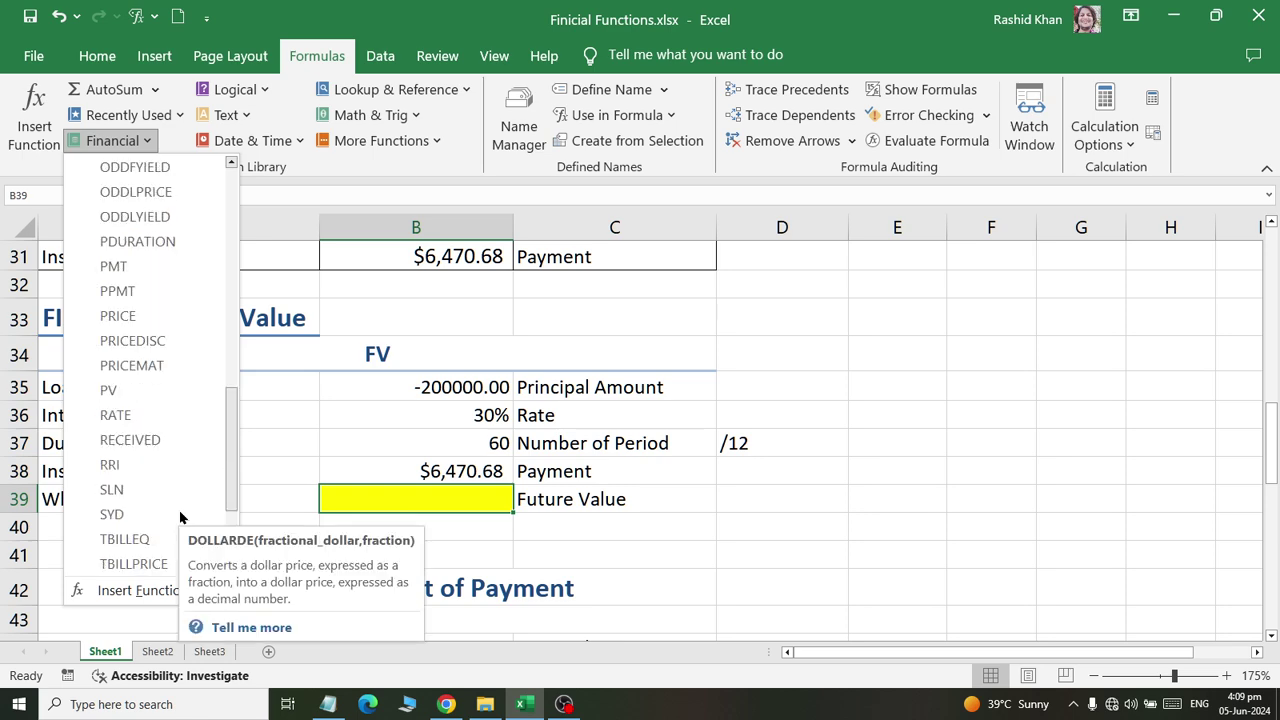
{"action": "scroll", "coordinate": [180, 517], "scroll_direction": "up", "scroll_amount": 5}
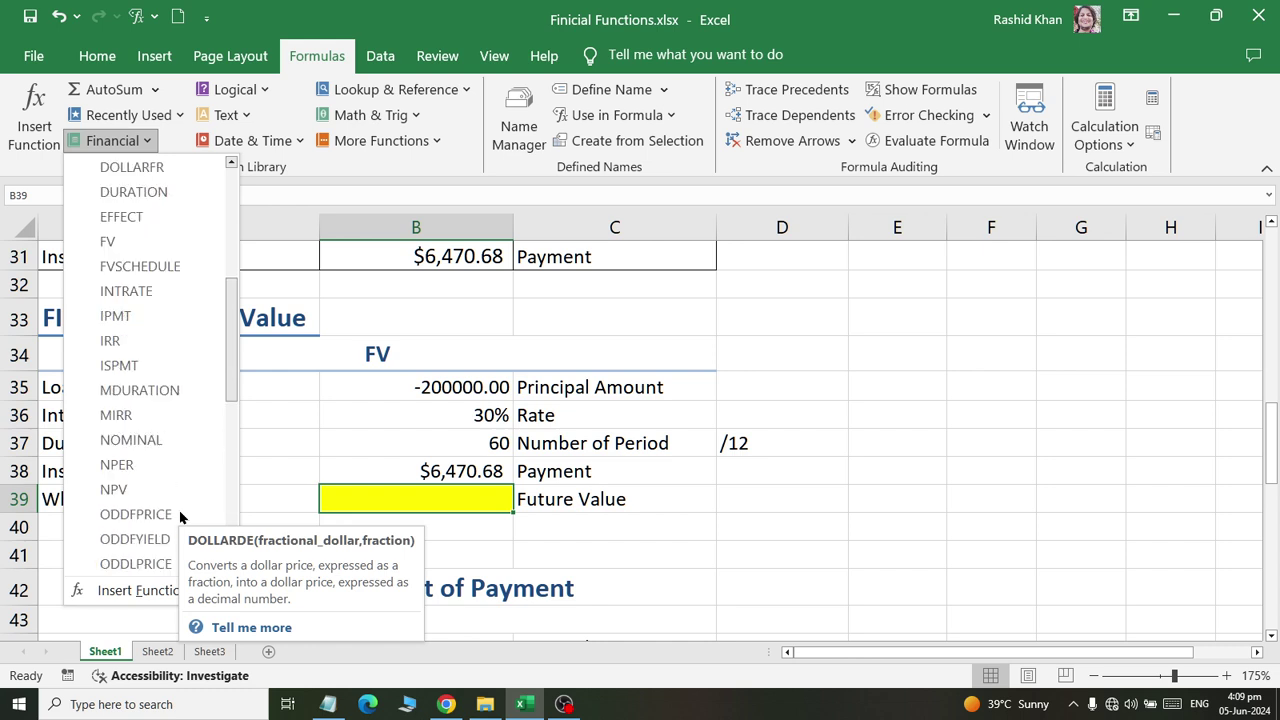
{"action": "left_click", "coordinate": [142, 238]}
Set FV arguments B36, B37/12, B38 and B35, returning $684,071.00
{"action": "left_click", "coordinate": [484, 414]}
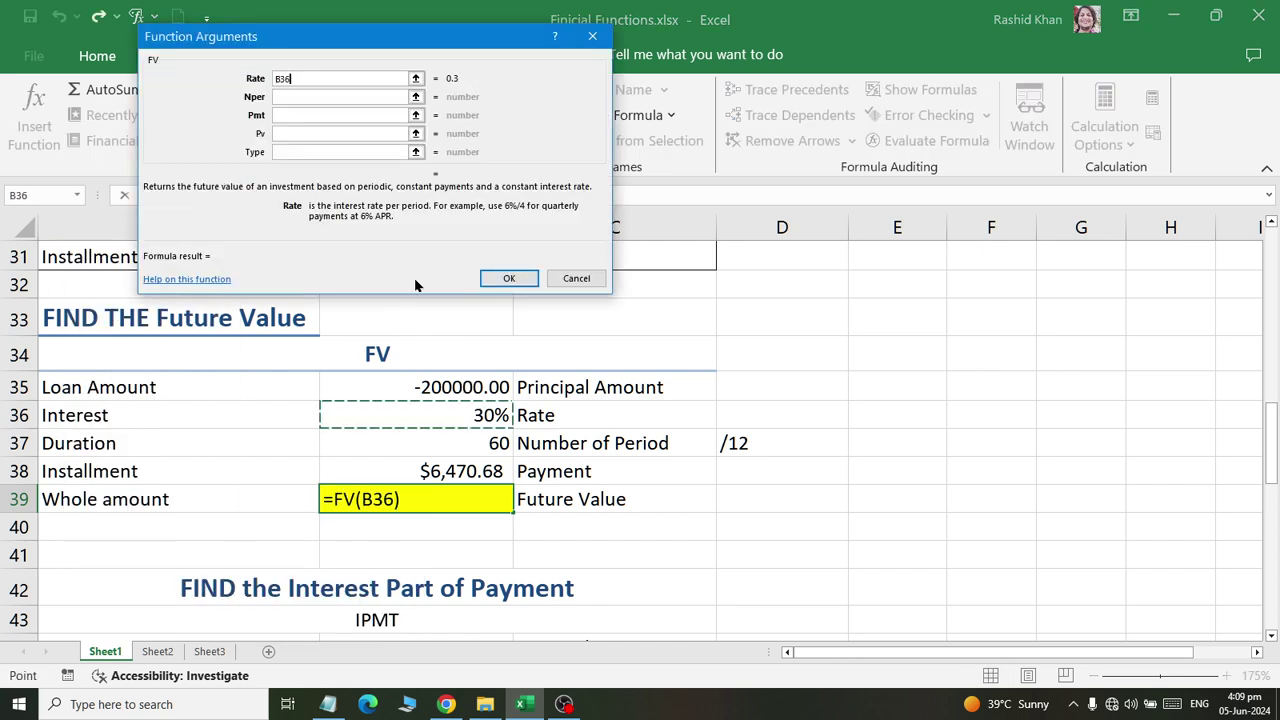
{"action": "left_click", "coordinate": [300, 96]}
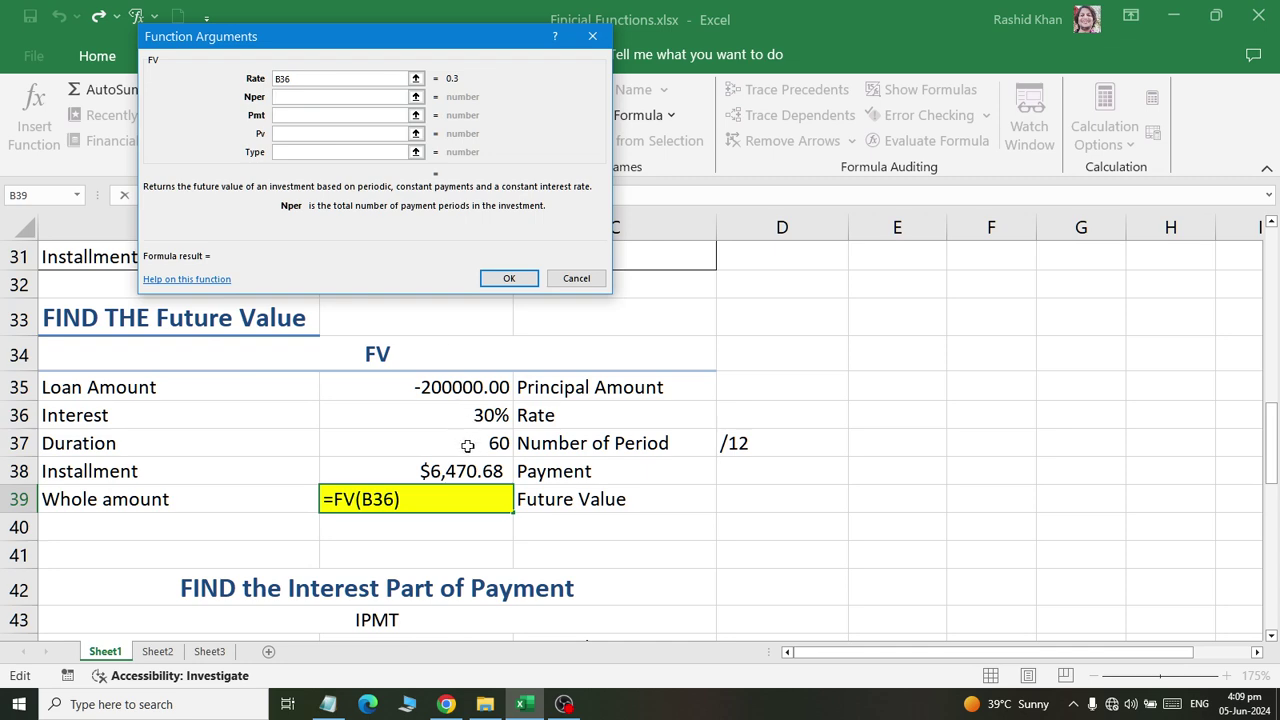
{"action": "left_click", "coordinate": [465, 443]}
{"action": "left_click", "coordinate": [283, 115]}
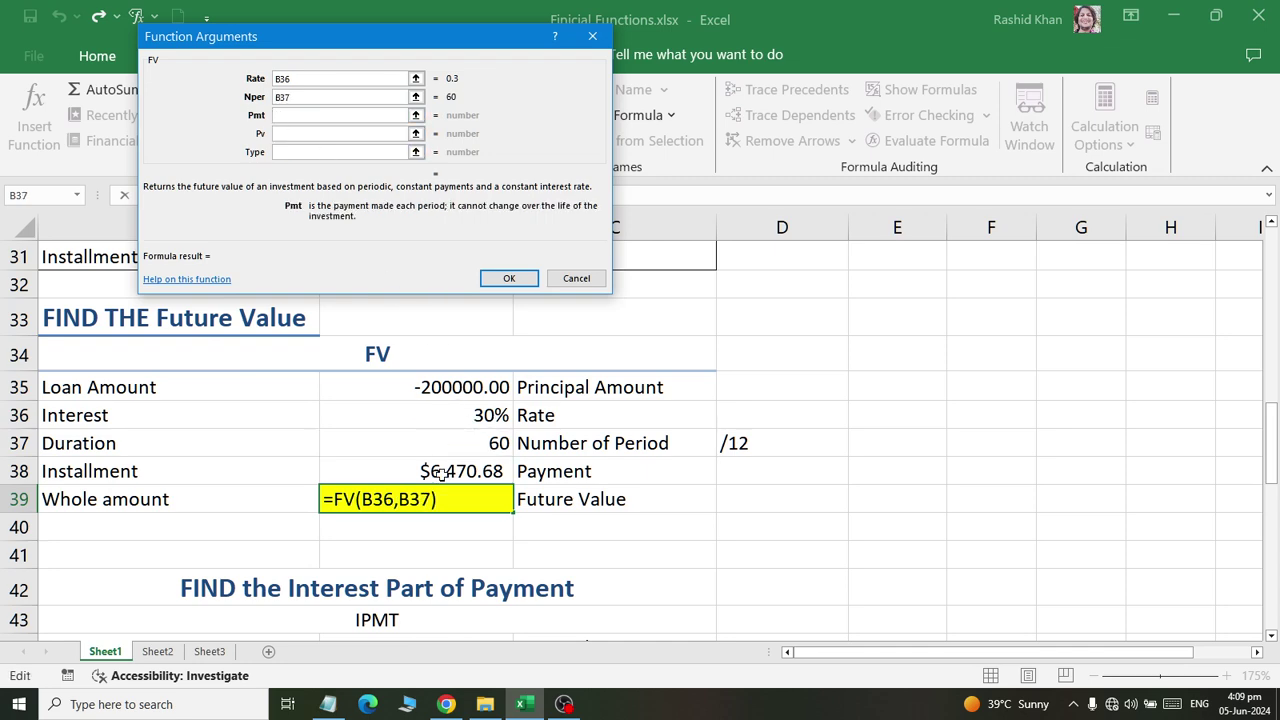
{"action": "left_click", "coordinate": [444, 478]}
{"action": "left_click", "coordinate": [285, 133]}
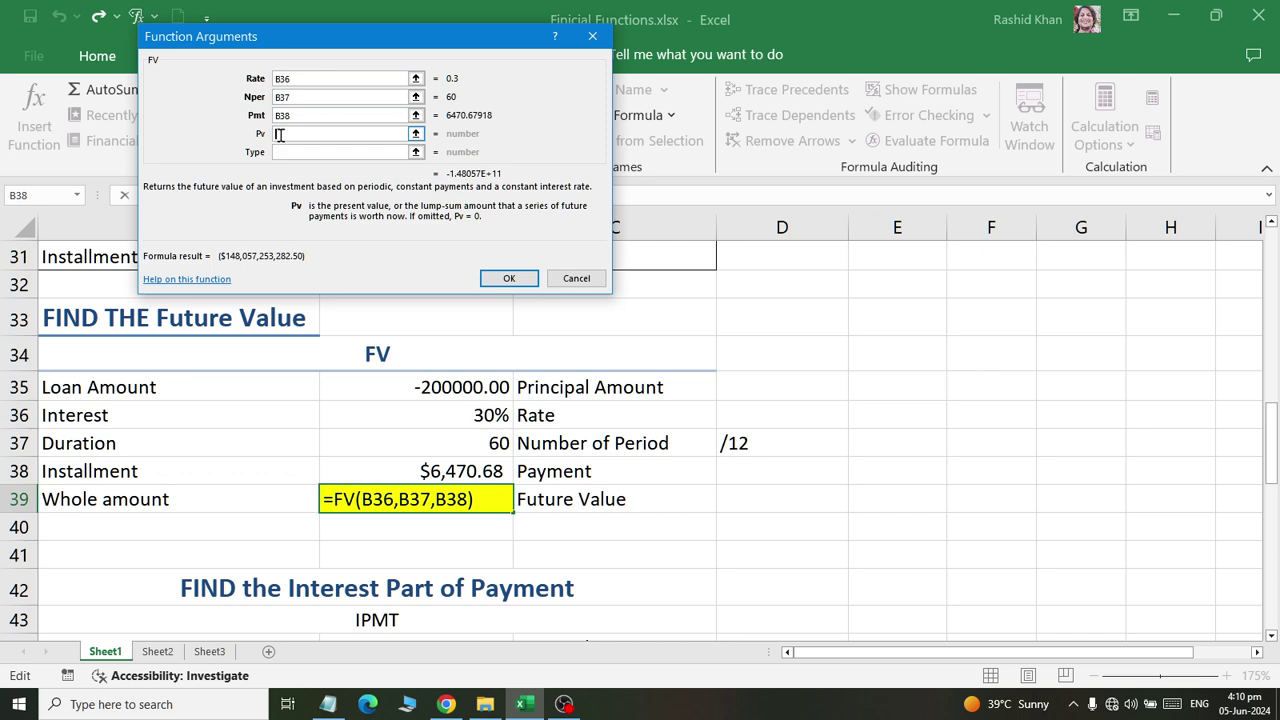
{"action": "left_click", "coordinate": [396, 384]}
{"action": "left_click", "coordinate": [326, 78]}
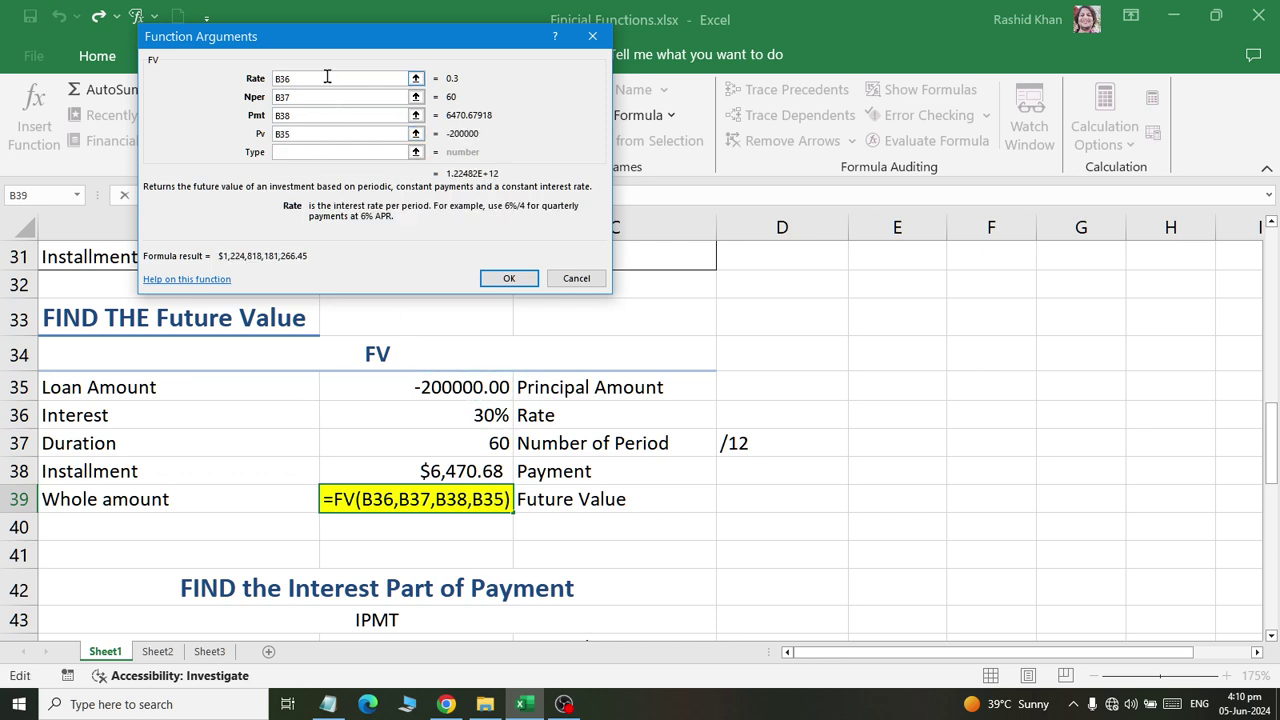
{"action": "left_click", "coordinate": [341, 97]}
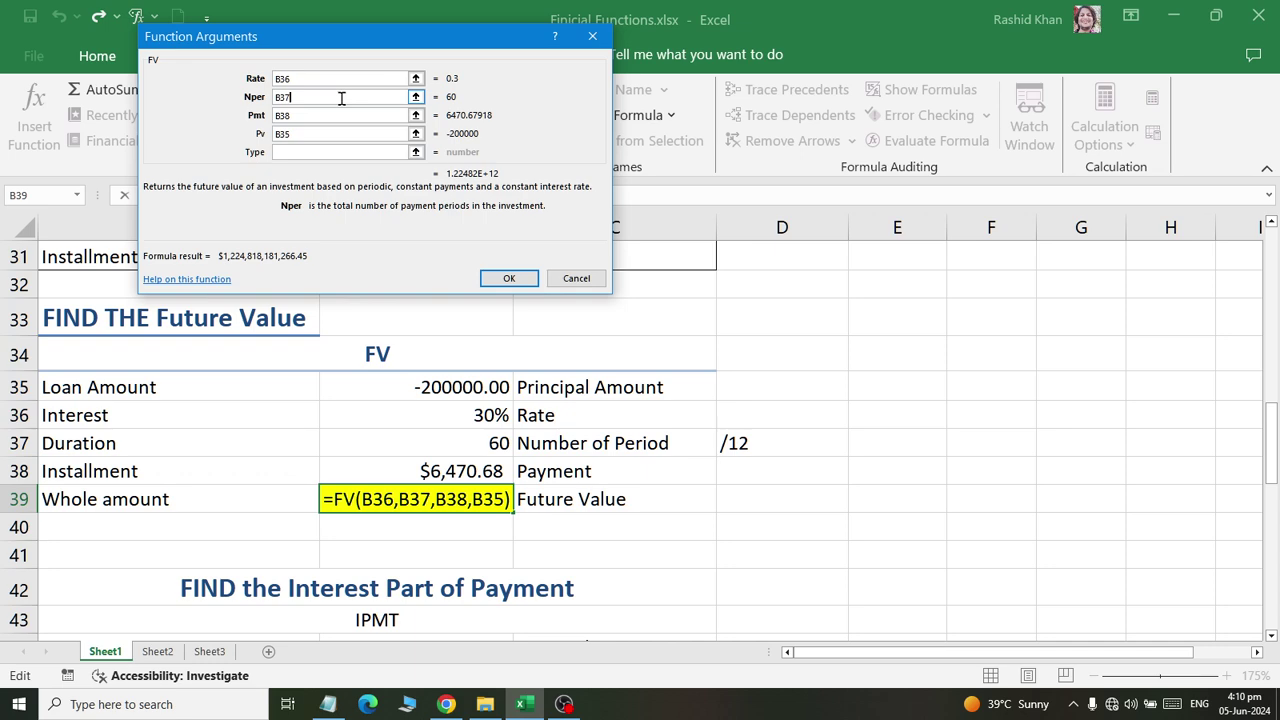
{"action": "type", "text": "/12"}
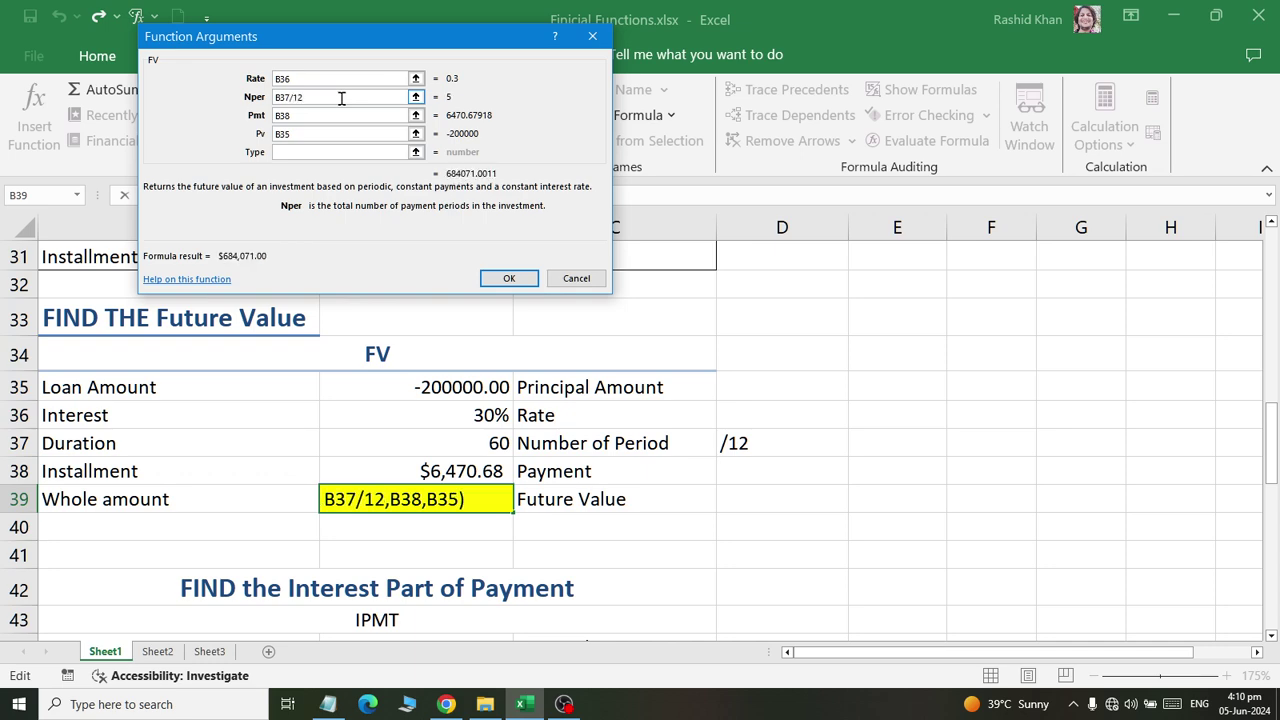
{"action": "key", "text": "Return"}
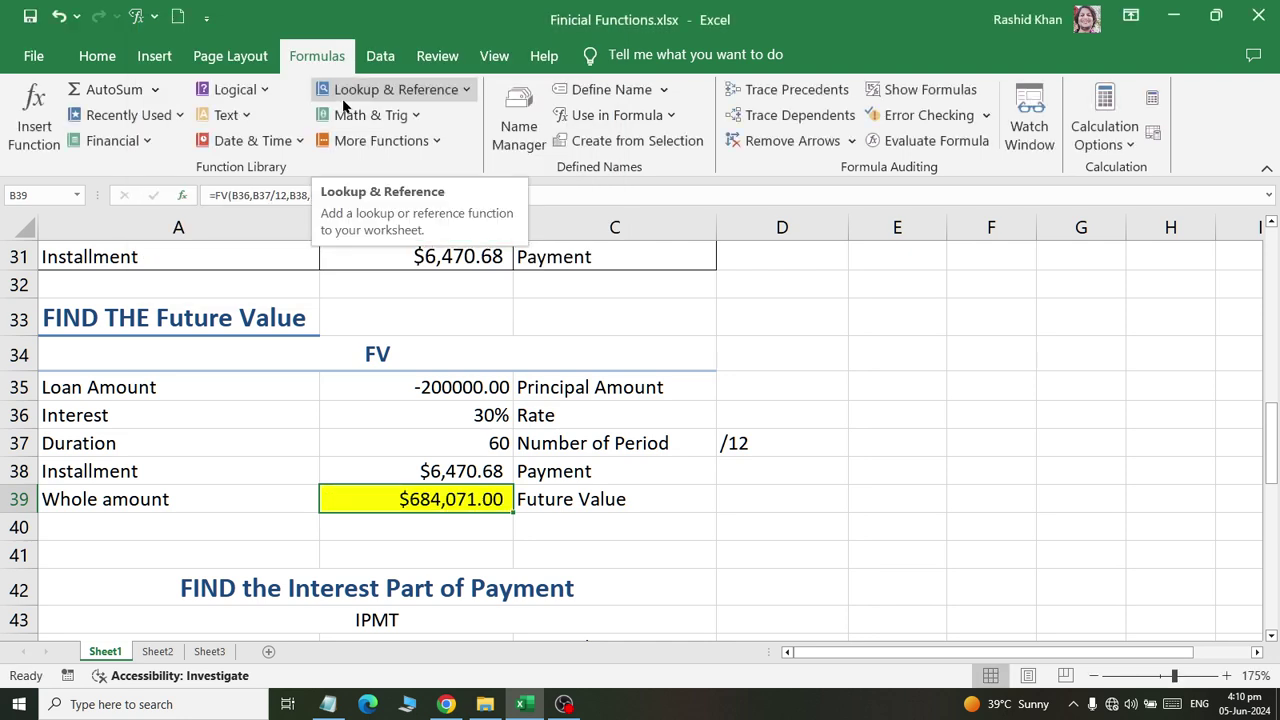
{"action": "scroll", "coordinate": [549, 421], "scroll_direction": "down", "scroll_amount": 1}
{"action": "scroll", "coordinate": [549, 421], "scroll_direction": "down", "scroll_amount": 3}
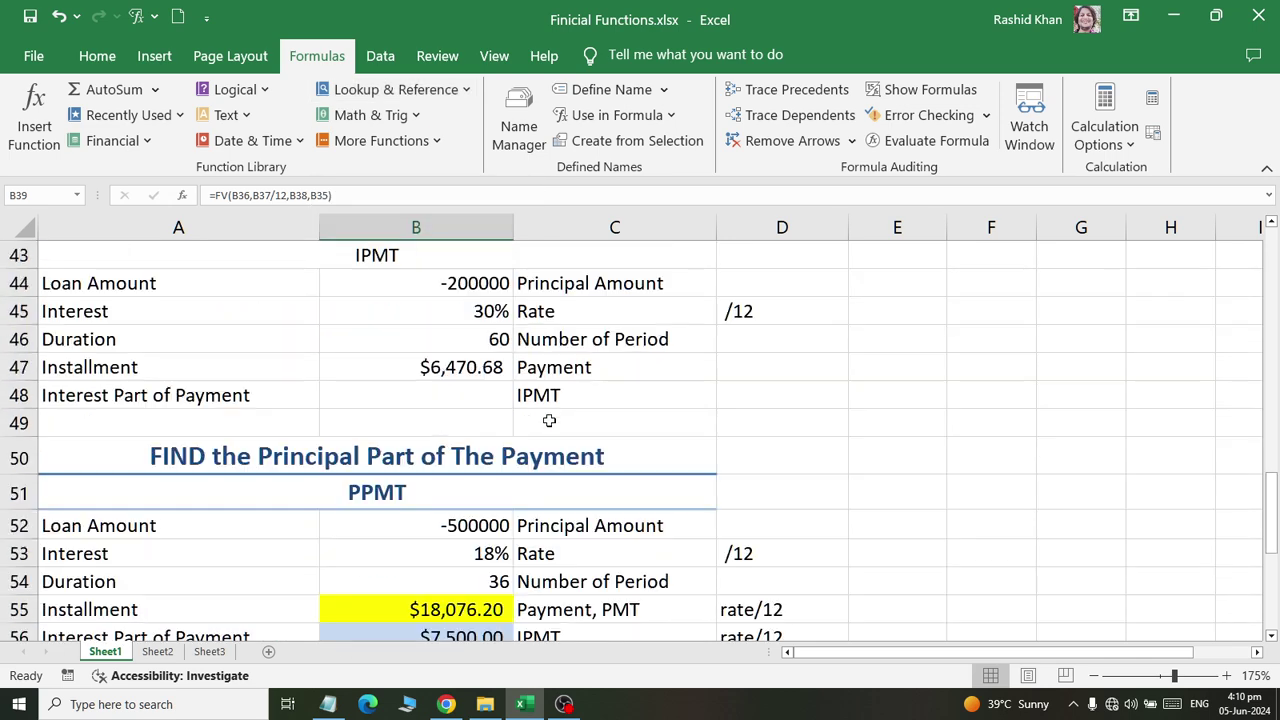
{"action": "scroll", "coordinate": [549, 421], "scroll_direction": "up", "scroll_amount": 1}
Review the loan amount, rate, duration and installment in B44–B47, then select B48
{"action": "left_click", "coordinate": [336, 351]}
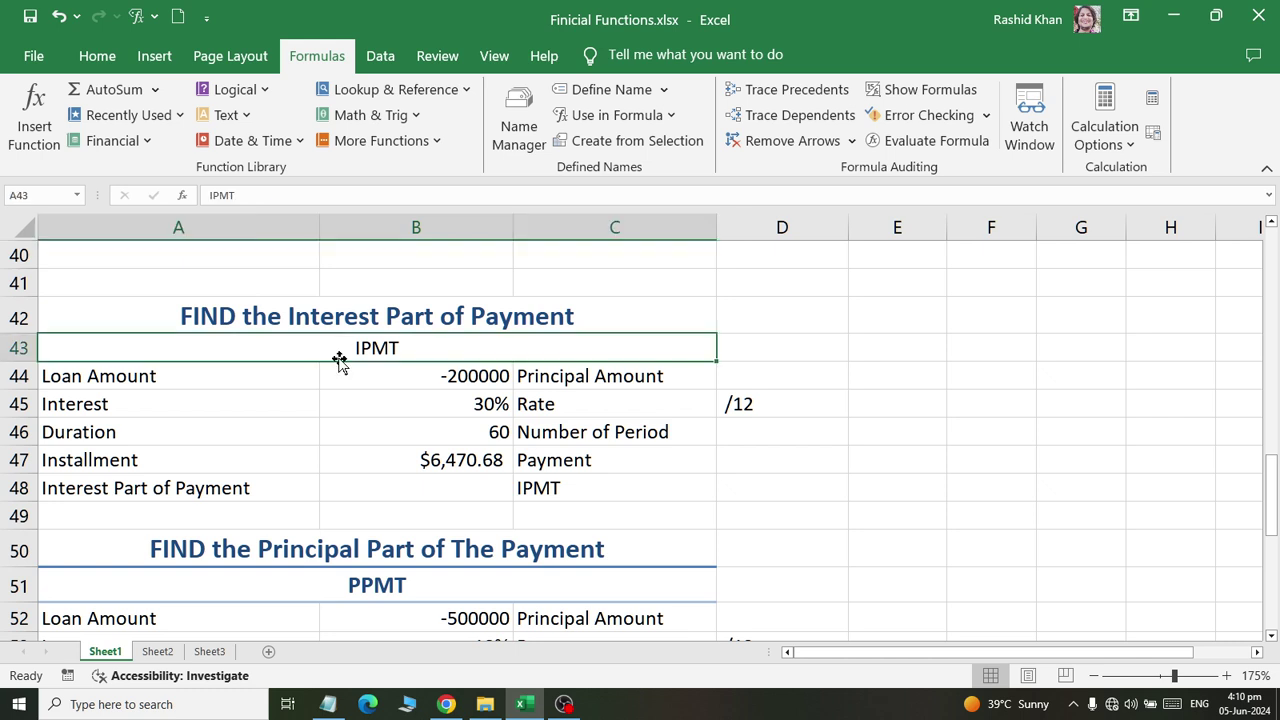
{"action": "left_click", "coordinate": [442, 494]}
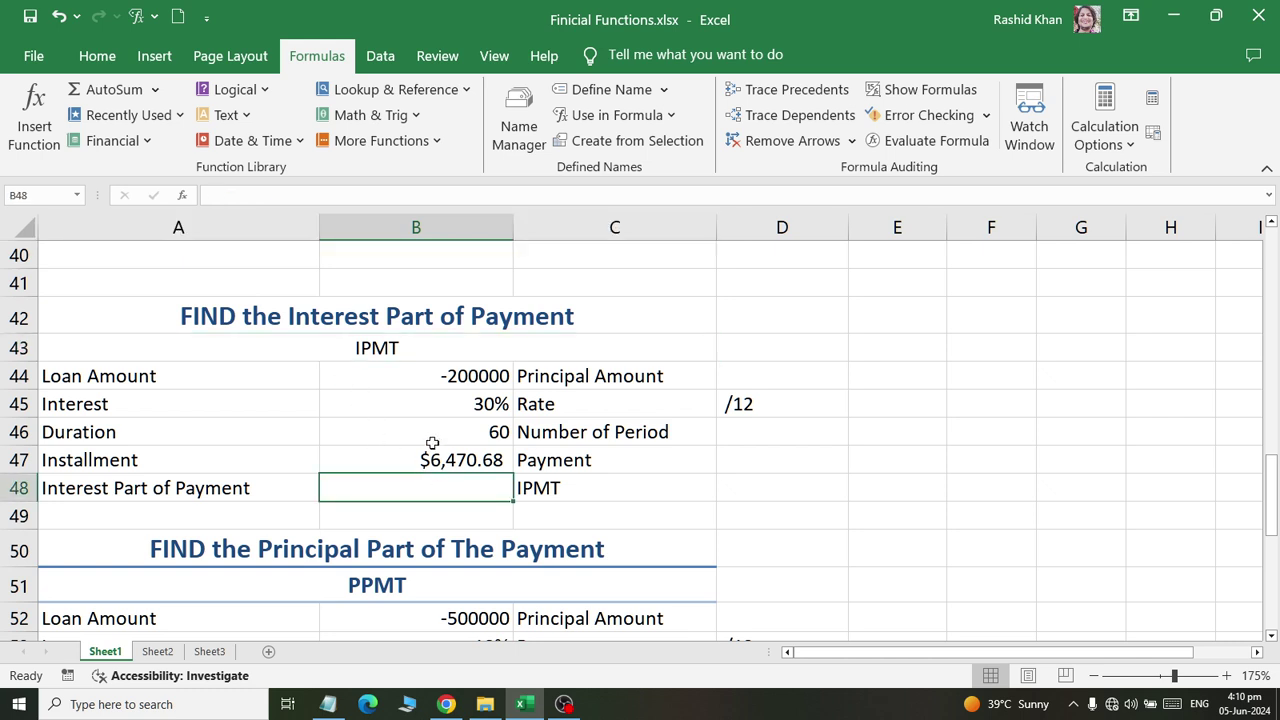
{"action": "left_click", "coordinate": [406, 378]}
{"action": "left_click", "coordinate": [408, 408]}
{"action": "left_click", "coordinate": [407, 443]}
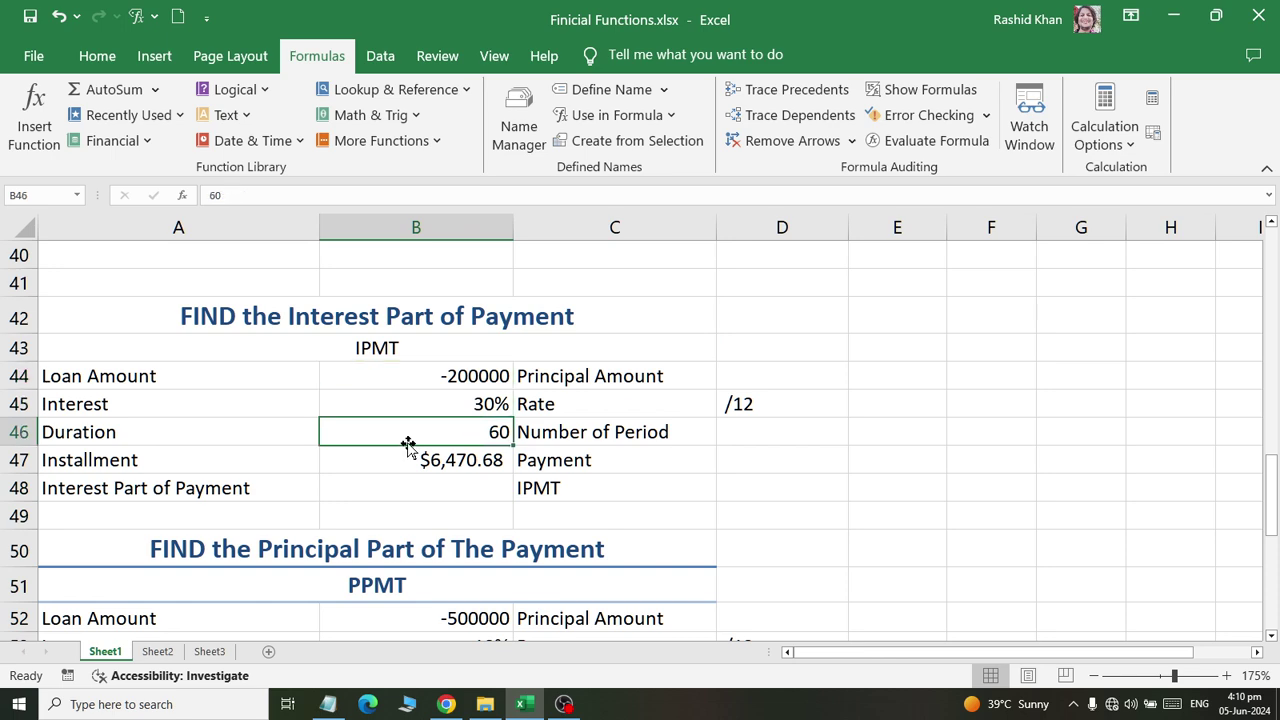
{"action": "left_click", "coordinate": [428, 458]}
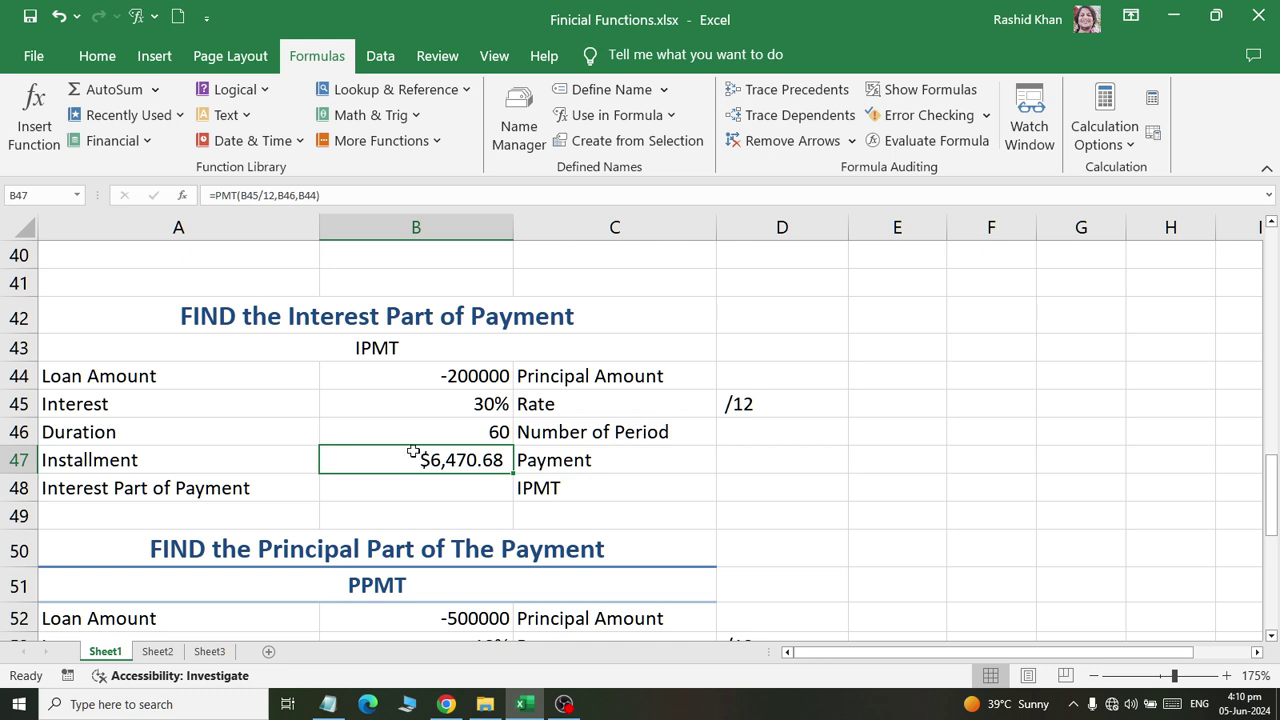
{"action": "left_click", "coordinate": [472, 495]}
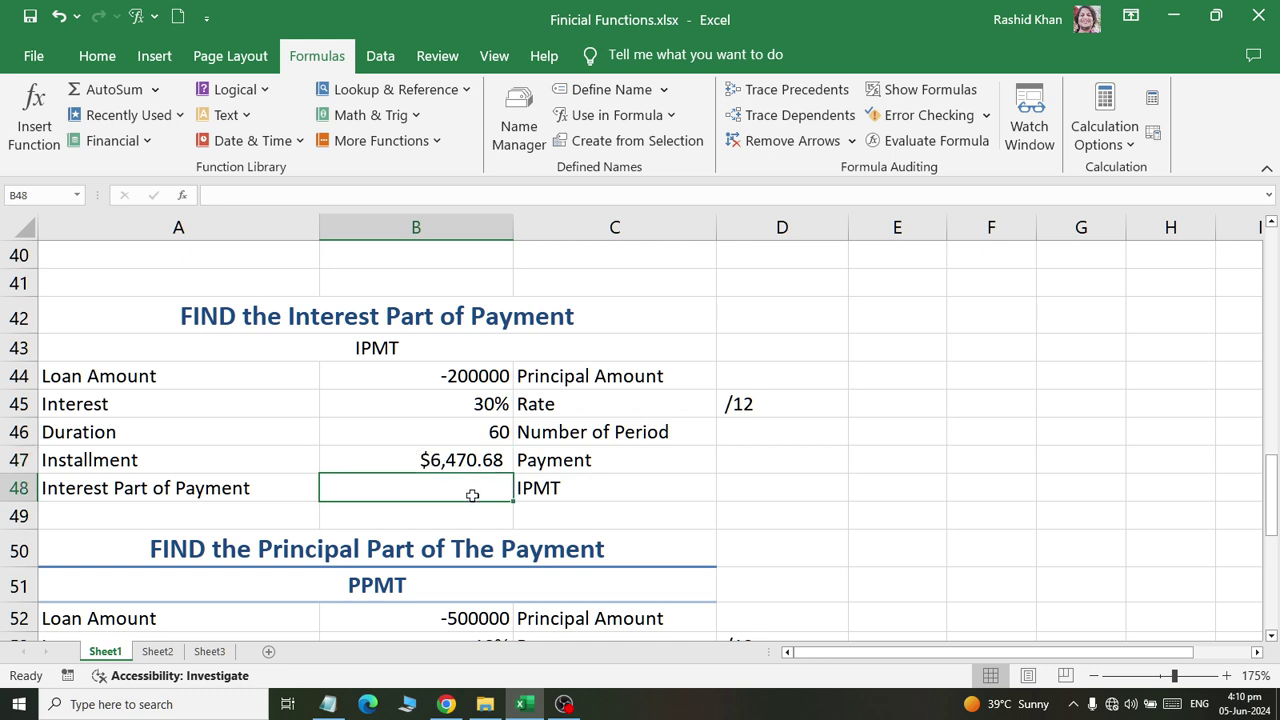
Choose IPMT from the Financial functions list for cell B48
{"action": "left_click", "coordinate": [150, 141]}
{"action": "scroll", "coordinate": [180, 460], "scroll_direction": "down", "scroll_amount": 6}
{"action": "scroll", "coordinate": [153, 527], "scroll_direction": "down", "scroll_amount": 5}
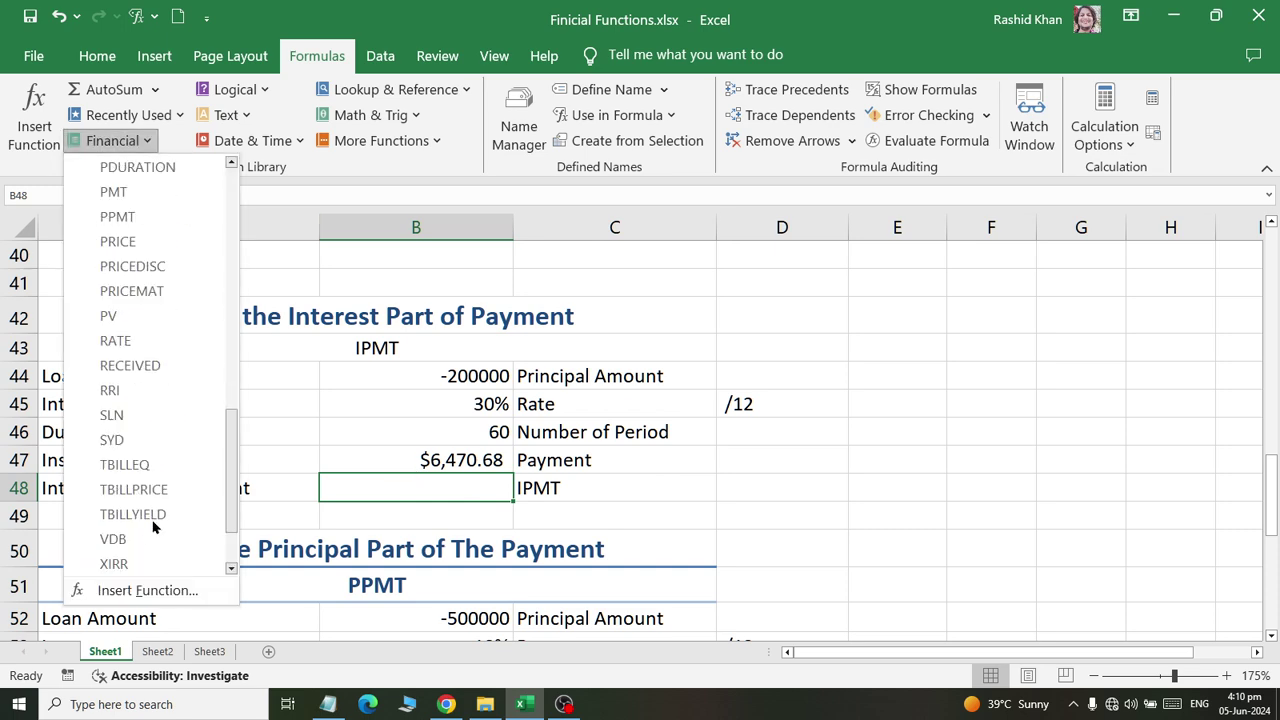
{"action": "scroll", "coordinate": [170, 260], "scroll_direction": "up", "scroll_amount": 3}
{"action": "scroll", "coordinate": [169, 274], "scroll_direction": "down", "scroll_amount": 3}
{"action": "scroll", "coordinate": [163, 300], "scroll_direction": "down", "scroll_amount": 4}
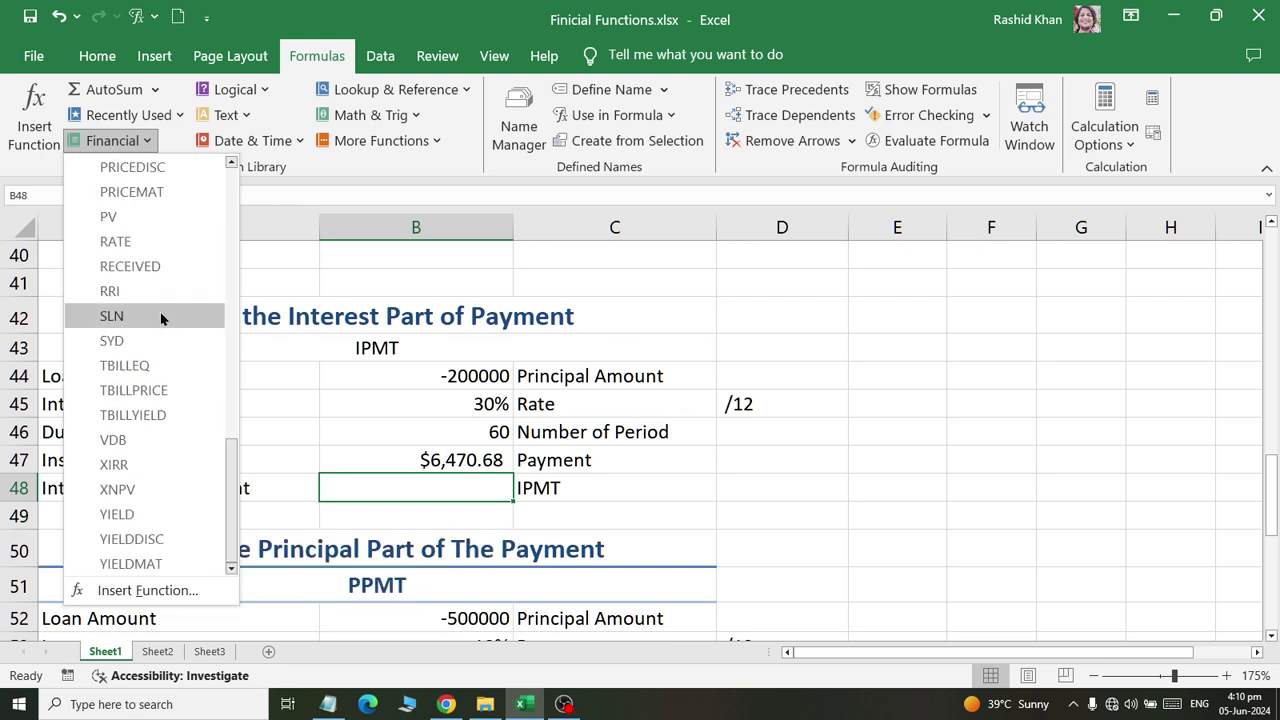
{"action": "scroll", "coordinate": [157, 366], "scroll_direction": "up", "scroll_amount": 4}
{"action": "scroll", "coordinate": [157, 366], "scroll_direction": "up", "scroll_amount": 1}
{"action": "scroll", "coordinate": [156, 370], "scroll_direction": "up", "scroll_amount": 4}
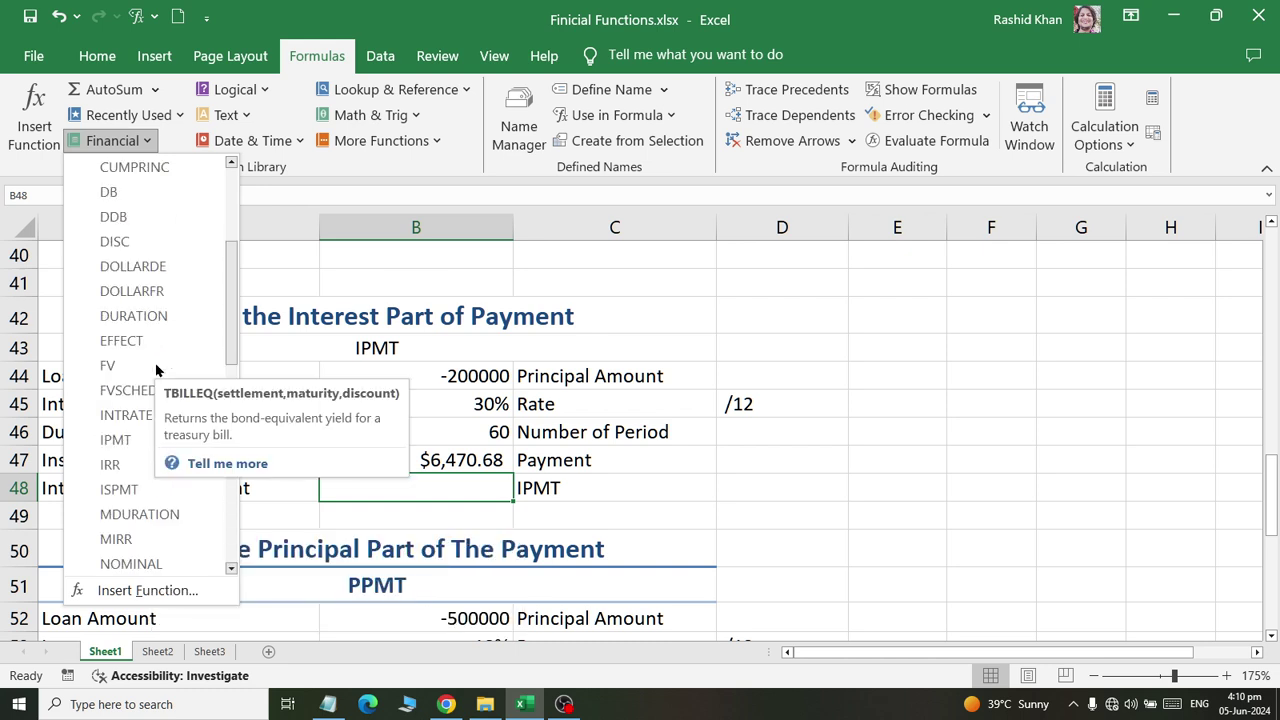
{"action": "left_click", "coordinate": [157, 439]}
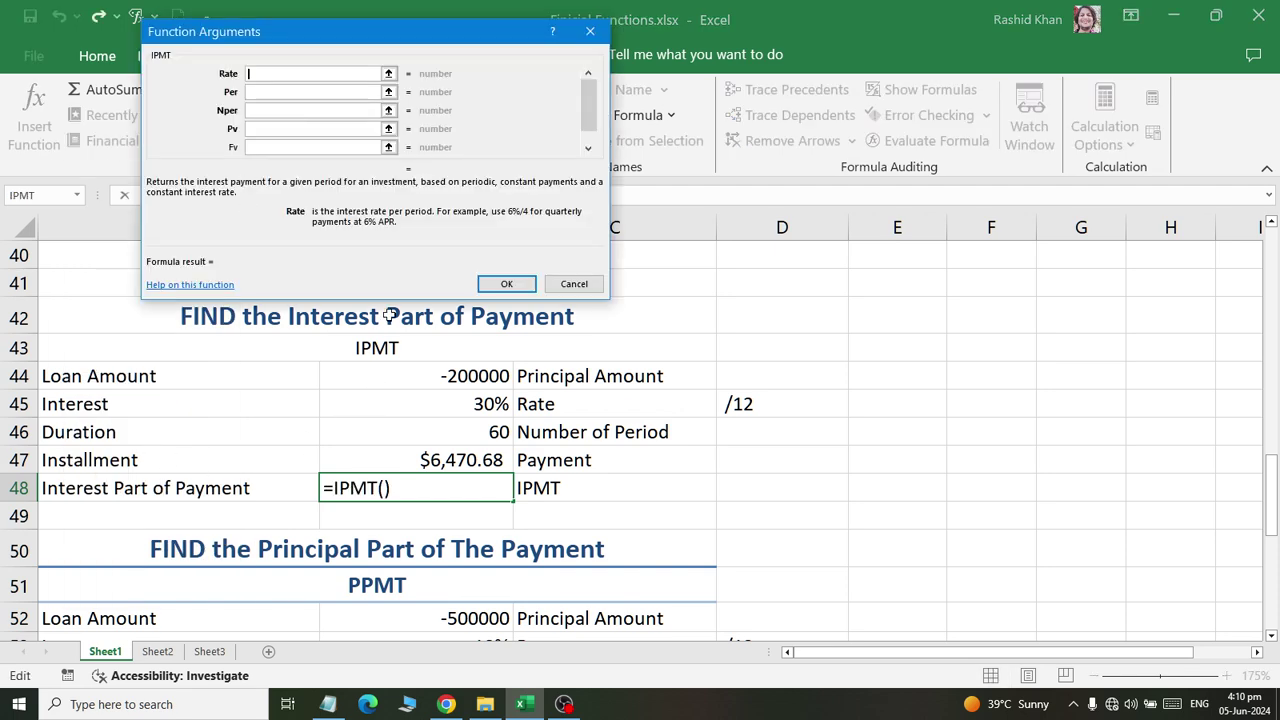
Set IPMT arguments Rate B45/12, Per 1, Nper B46, Pv B44 and confirm
{"action": "left_click", "coordinate": [476, 402]}
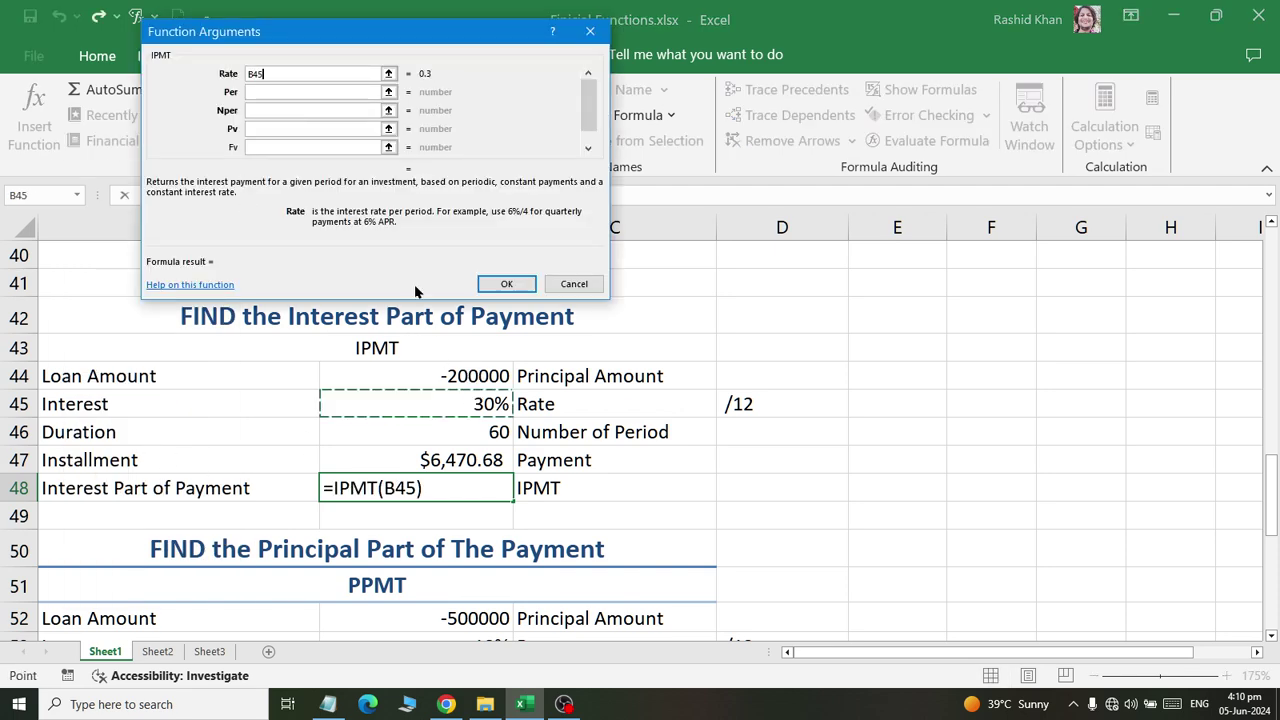
{"action": "left_click", "coordinate": [286, 91]}
{"action": "type", "text": "1"}
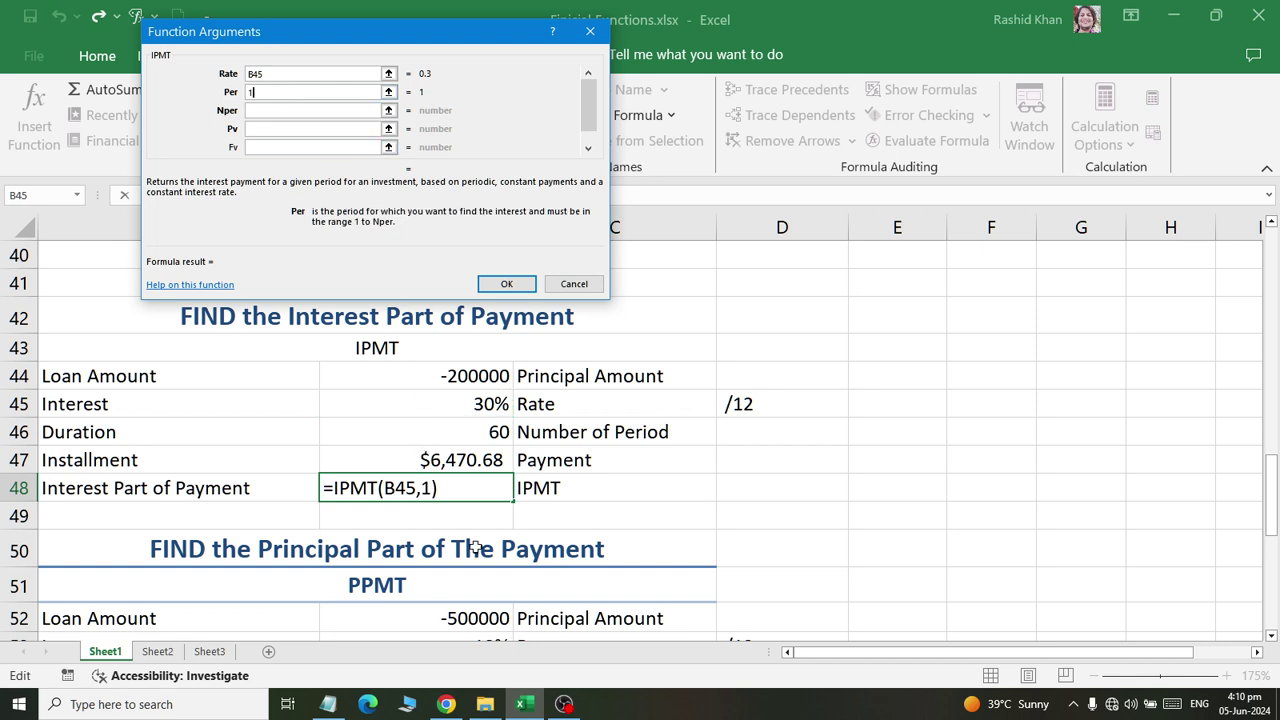
{"action": "left_click", "coordinate": [253, 110]}
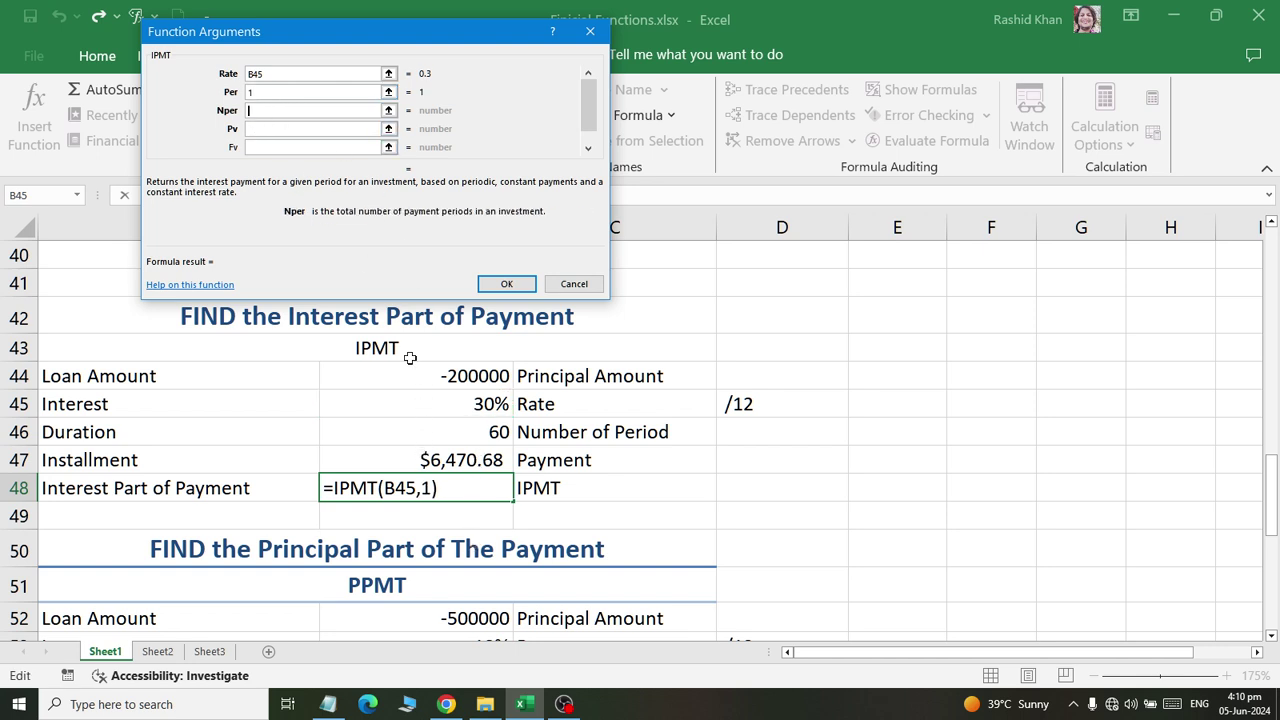
{"action": "left_click", "coordinate": [450, 436]}
{"action": "left_click", "coordinate": [280, 132]}
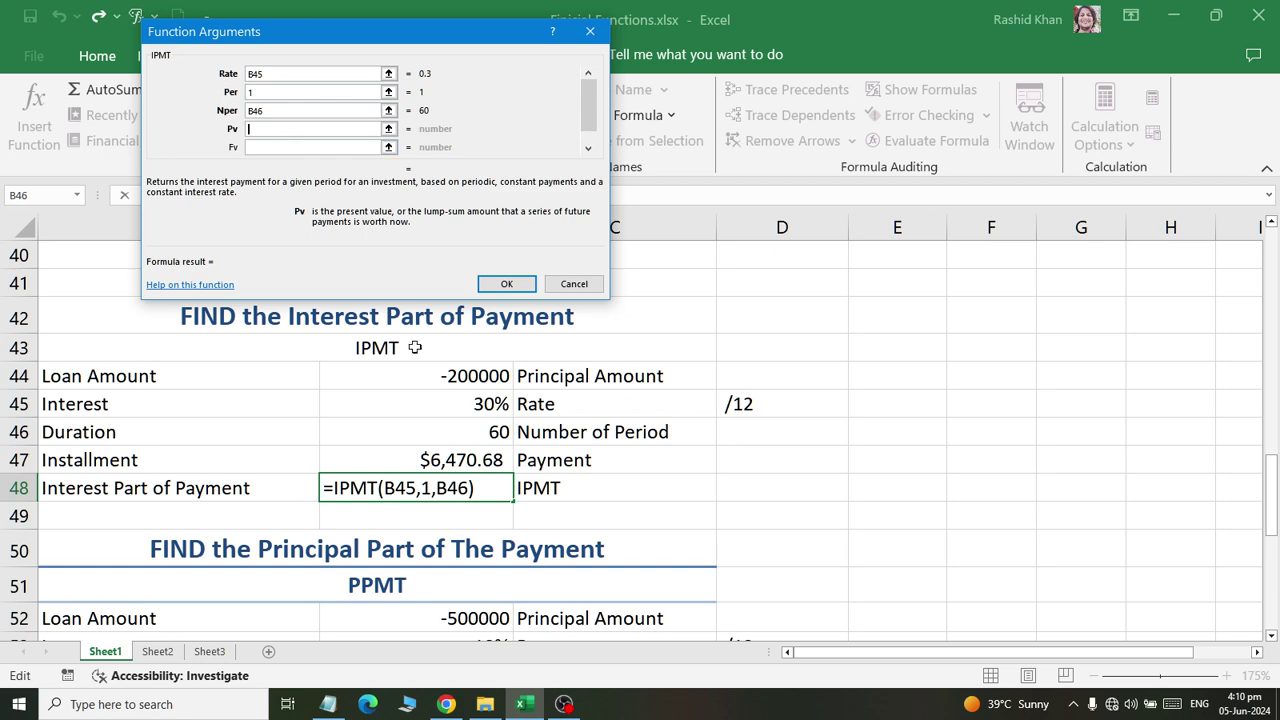
{"action": "left_click", "coordinate": [426, 382]}
{"action": "left_click", "coordinate": [266, 74]}
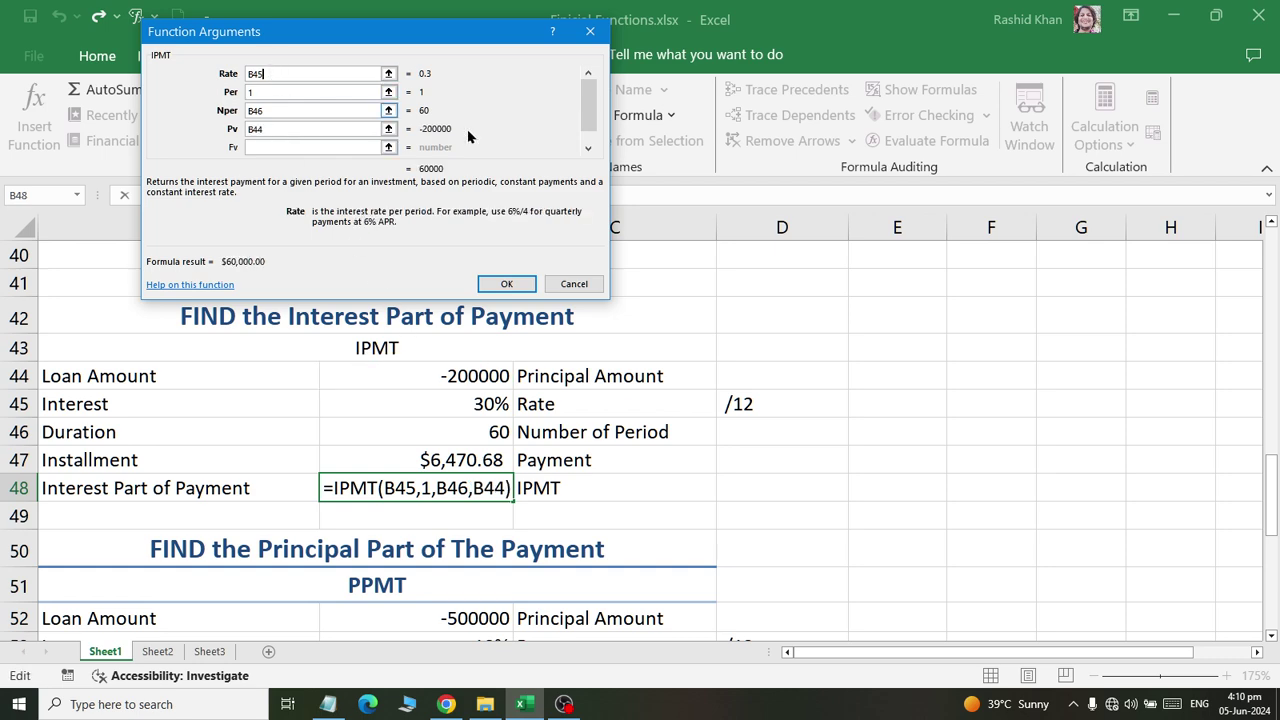
{"action": "type", "text": "/12"}
{"action": "key", "text": "Return"}
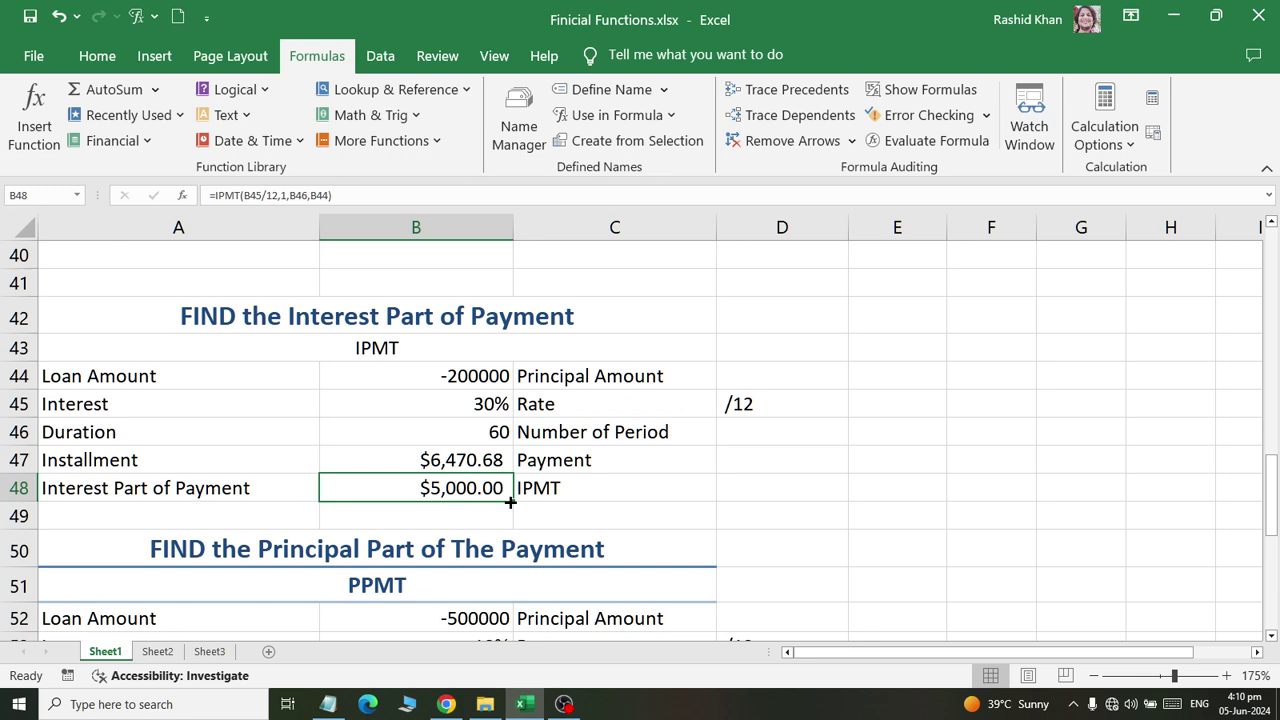
{"action": "scroll", "coordinate": [510, 503], "scroll_direction": "down", "scroll_amount": 2}
{"action": "scroll", "coordinate": [498, 507], "scroll_direction": "down", "scroll_amount": 1}
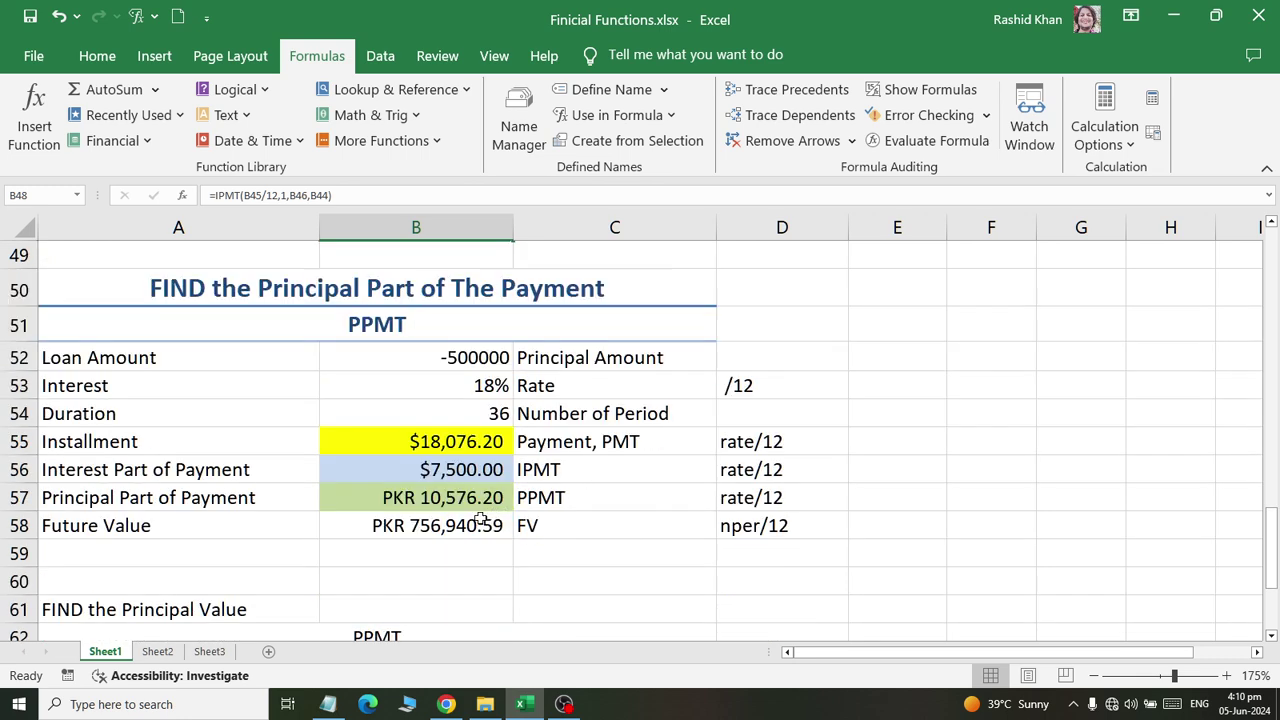
{"action": "left_click_drag", "start_coordinate": [48, 503], "coordinate": [381, 500]}
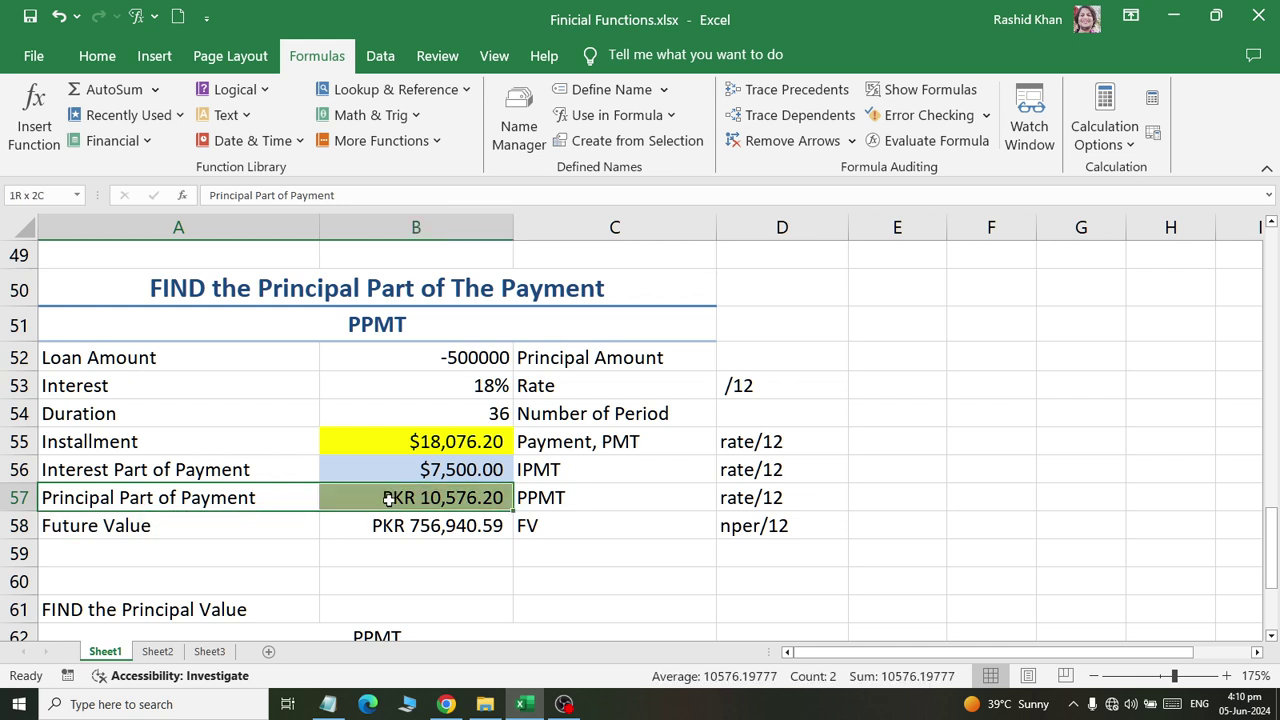
{"action": "key", "text": "Delete"}
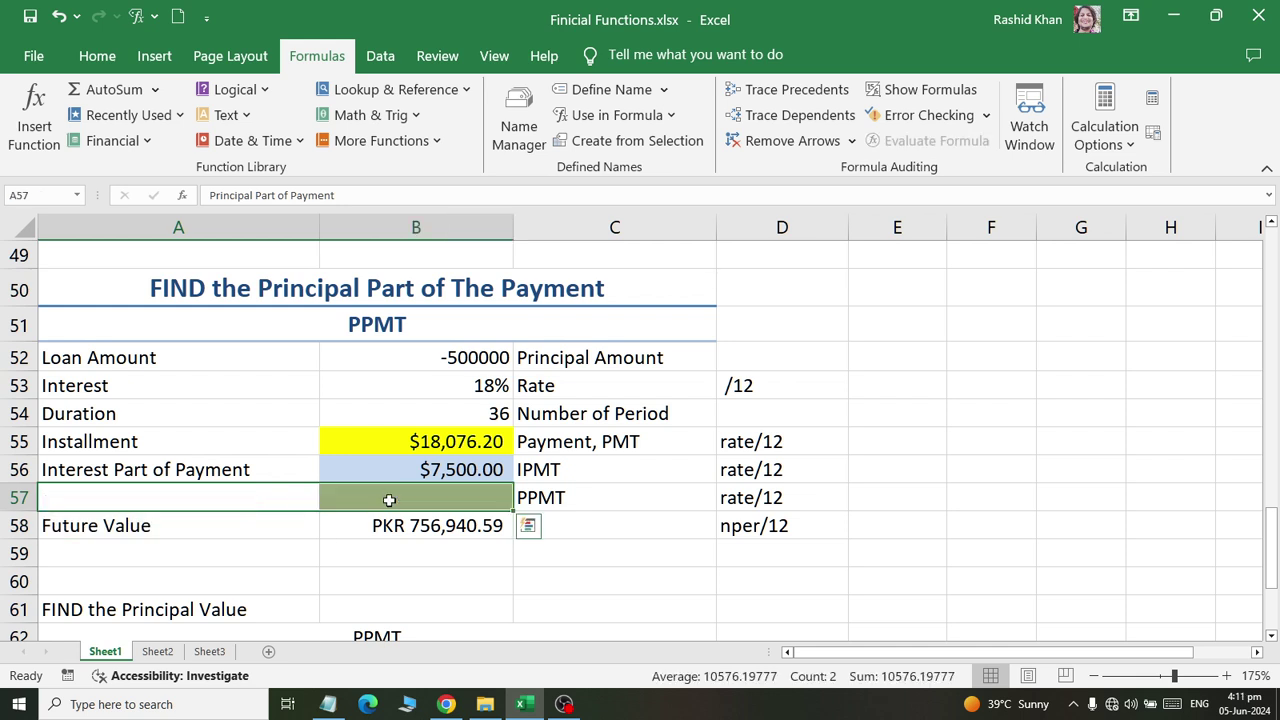
{"action": "key", "text": "ctrl+z"}
{"action": "key", "text": "ctrl+q"}
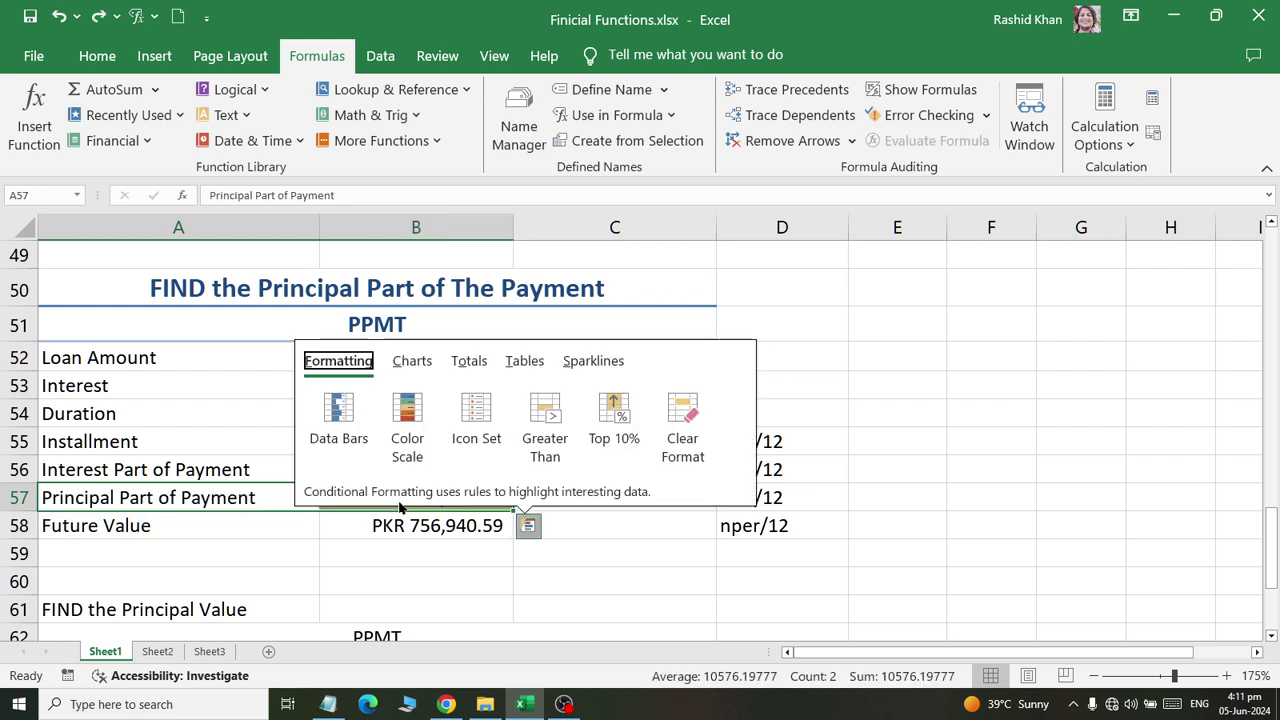
{"action": "left_click", "coordinate": [421, 553]}
{"action": "scroll", "coordinate": [421, 553], "scroll_direction": "down", "scroll_amount": 1}
{"action": "scroll", "coordinate": [421, 553], "scroll_direction": "down", "scroll_amount": 2}
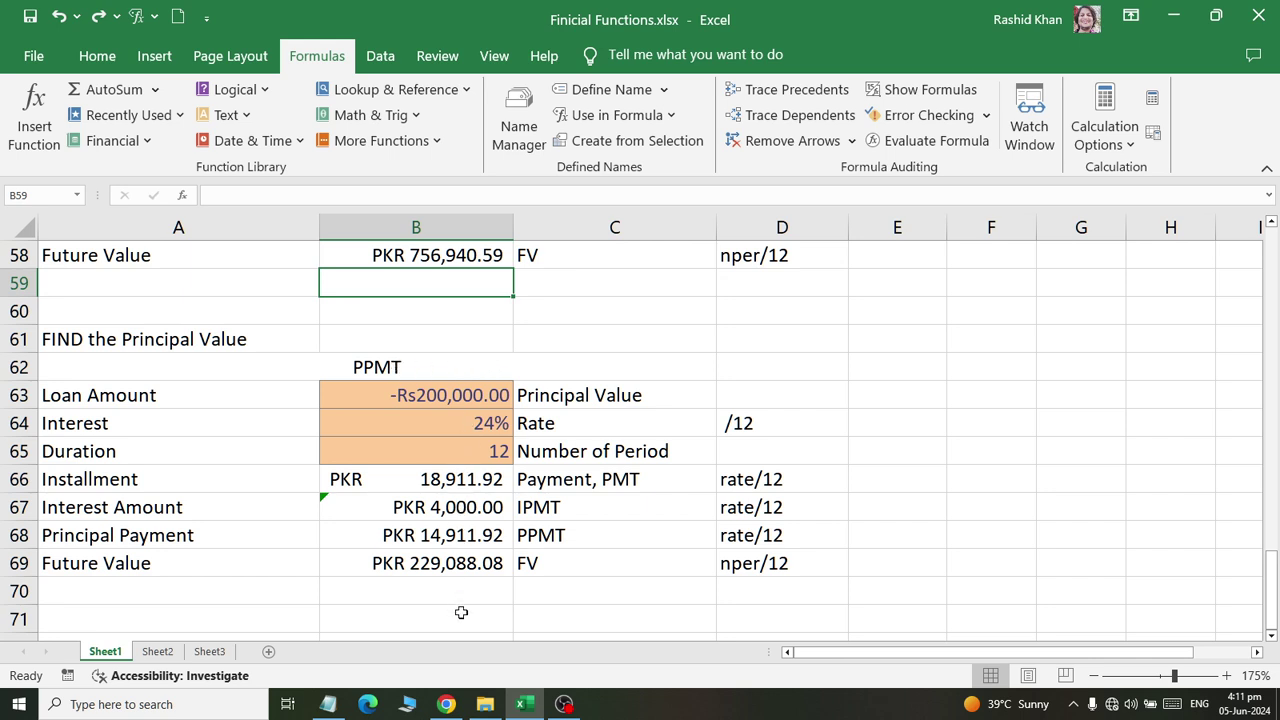
Clear the old formula in B68 and choose PPMT from the Financial functions
{"action": "left_click", "coordinate": [370, 537]}
{"action": "key", "text": "Delete"}
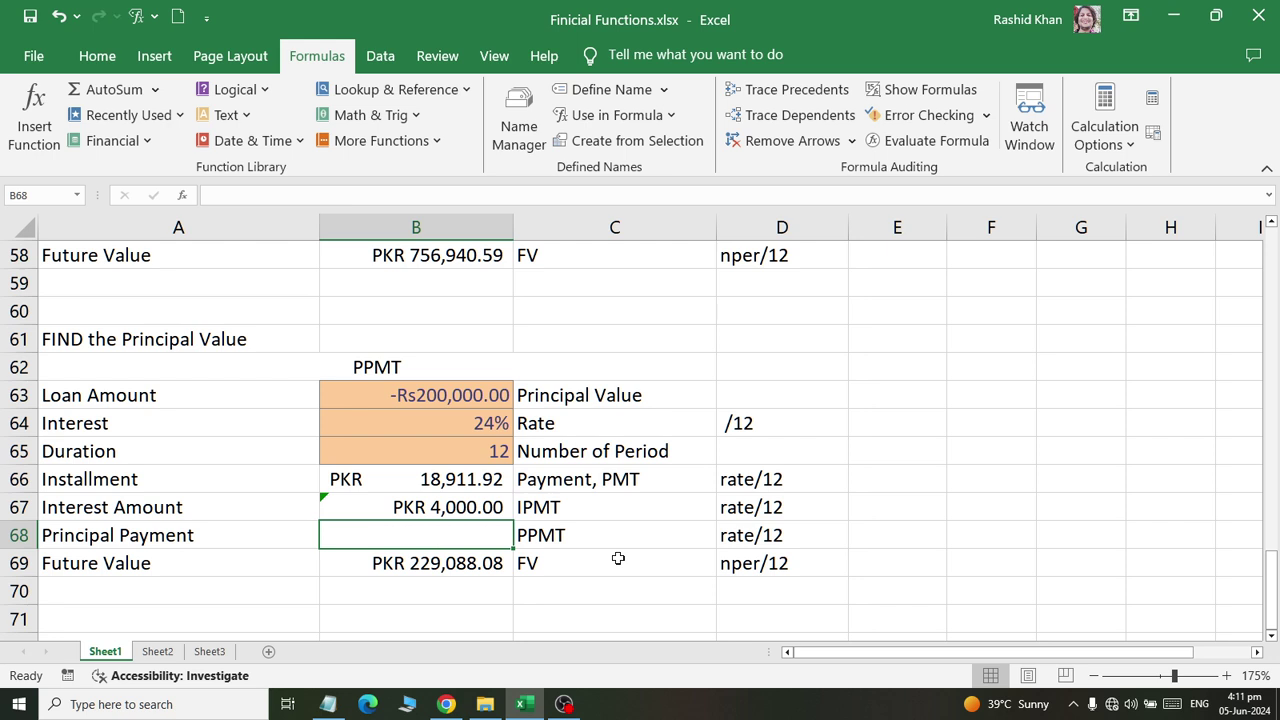
{"action": "left_click", "coordinate": [113, 141]}
{"action": "scroll", "coordinate": [174, 519], "scroll_direction": "down", "scroll_amount": 7}
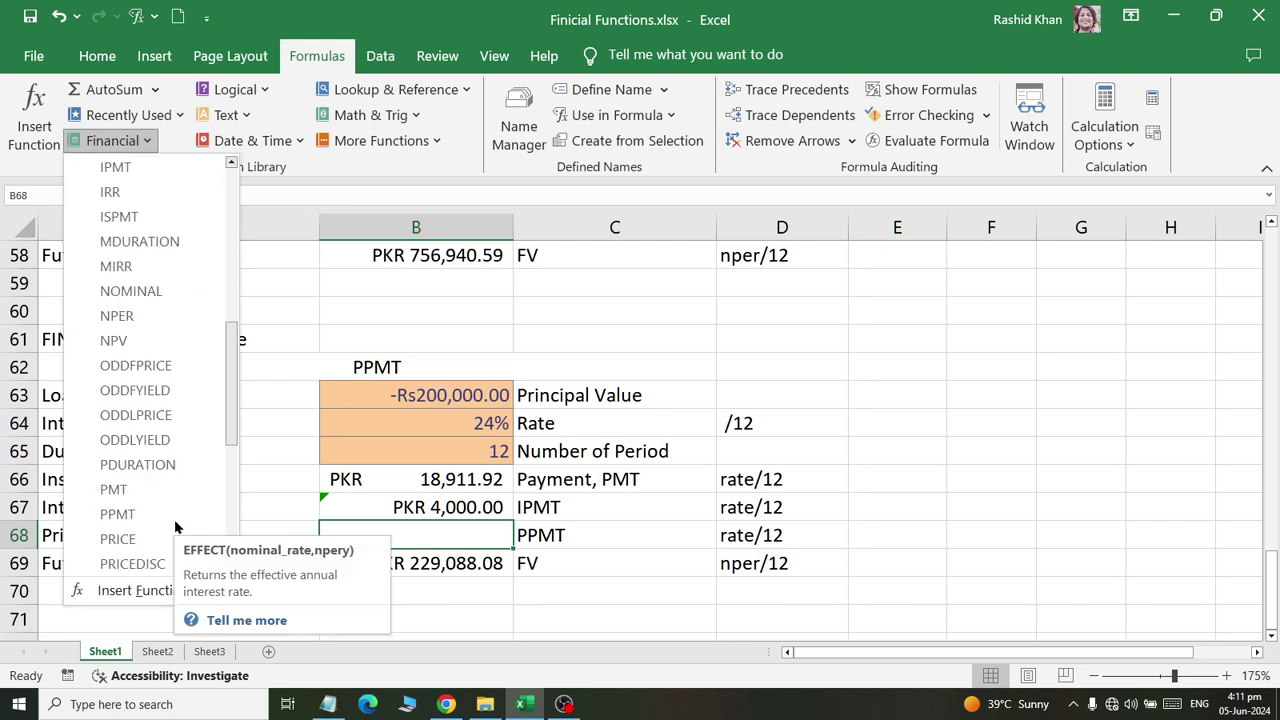
{"action": "scroll", "coordinate": [174, 519], "scroll_direction": "down", "scroll_amount": 1}
{"action": "left_click", "coordinate": [114, 440]}
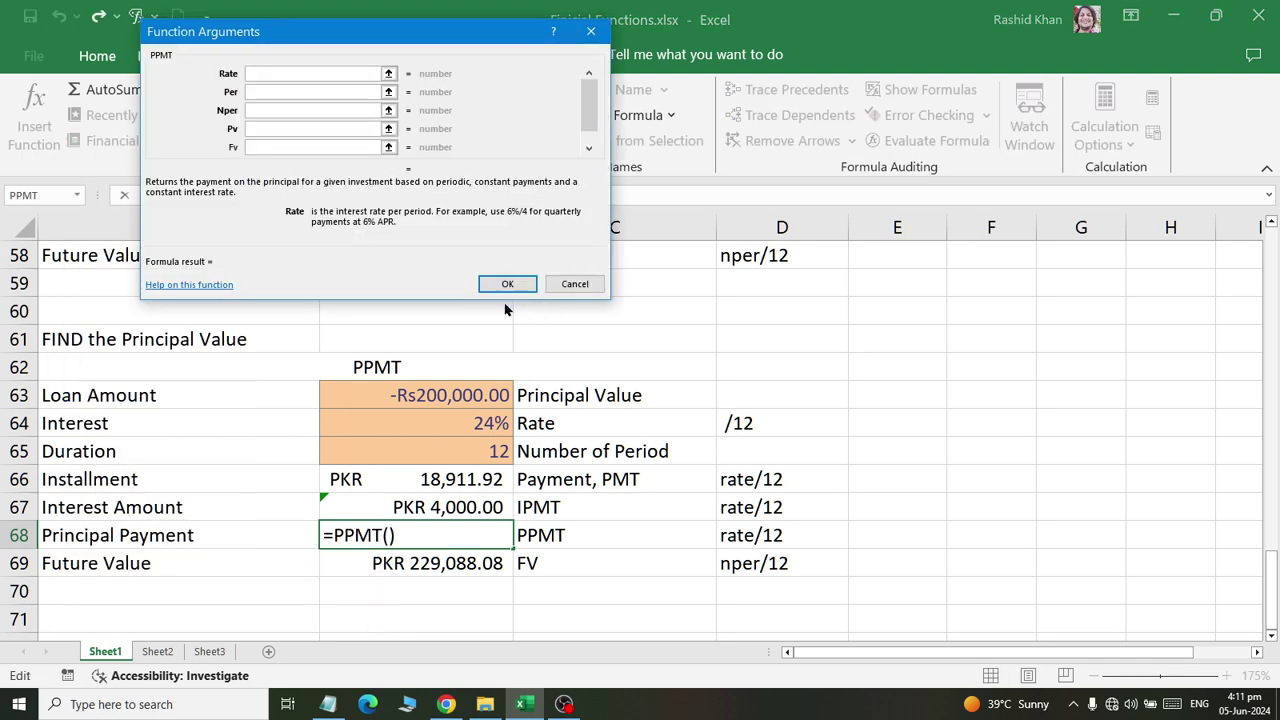
Set PPMT Rate B64/12, Per 1, Nper B65, Pv B63, then select the Installment and Interest rows
{"action": "left_click", "coordinate": [456, 416]}
{"action": "left_click", "coordinate": [314, 91]}
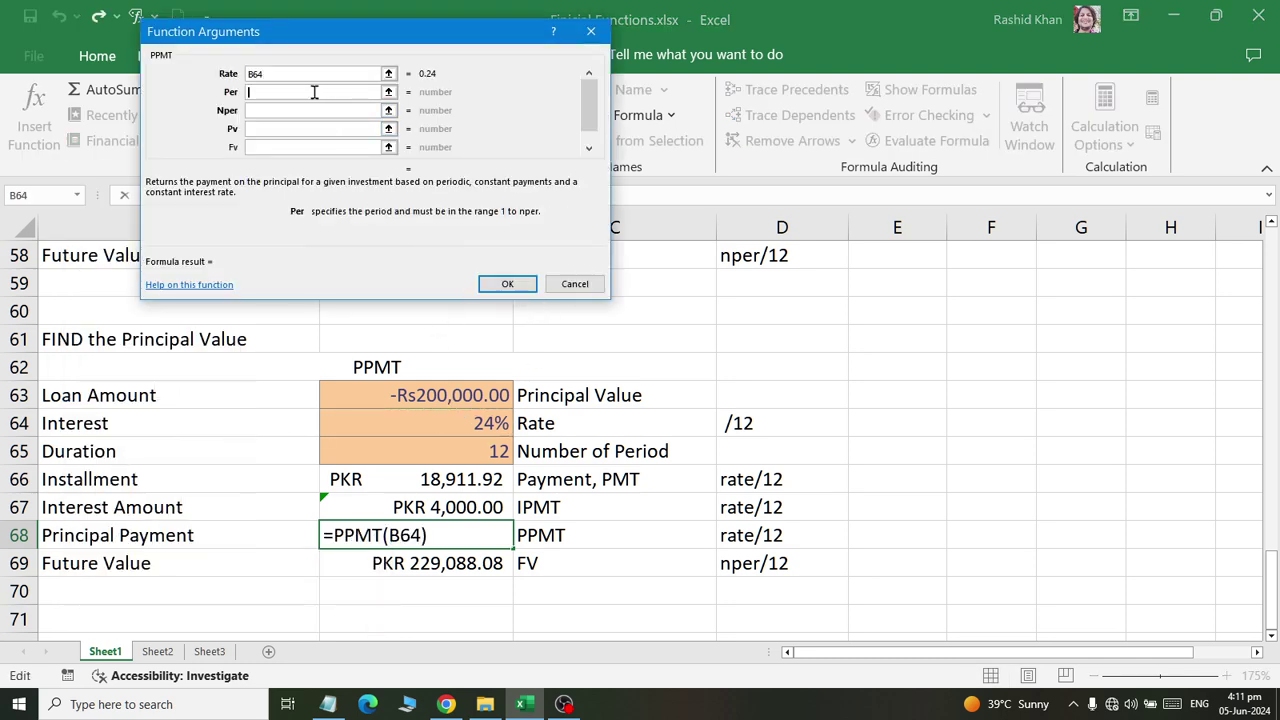
{"action": "type", "text": "1"}
{"action": "left_click", "coordinate": [316, 110]}
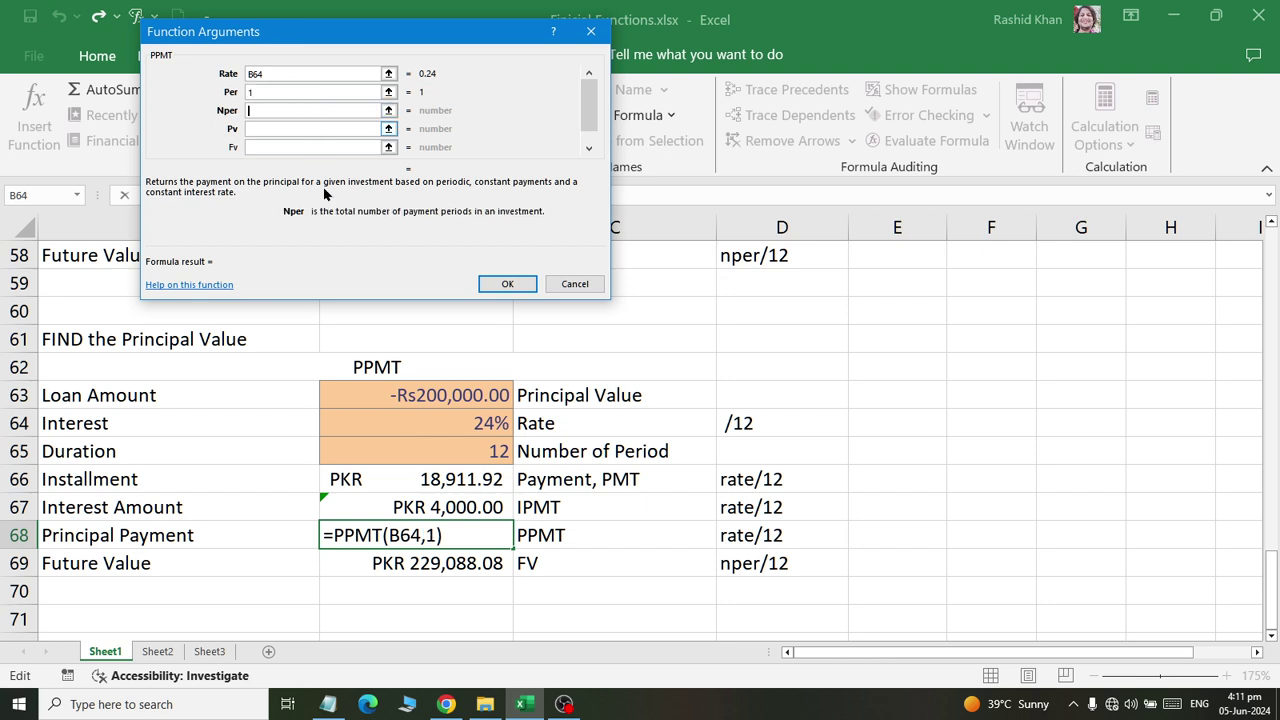
{"action": "left_click", "coordinate": [397, 451]}
{"action": "left_click", "coordinate": [281, 133]}
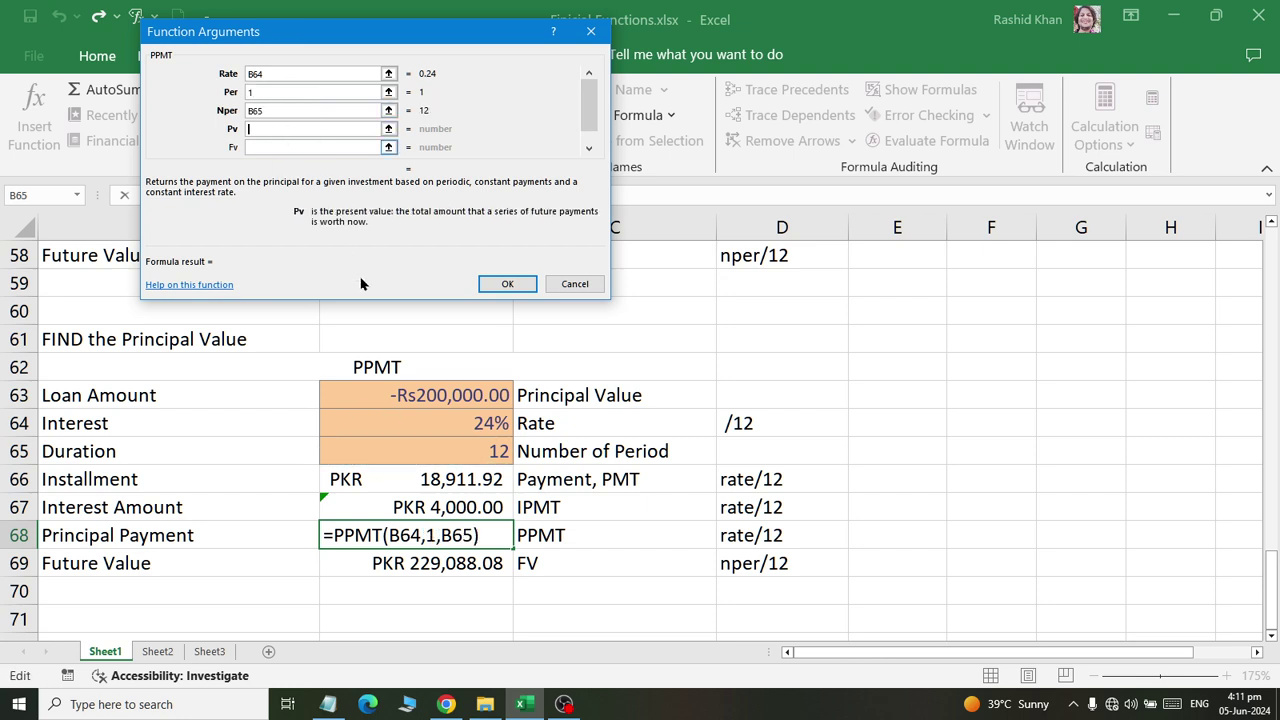
{"action": "left_click", "coordinate": [388, 393]}
{"action": "left_click", "coordinate": [277, 73]}
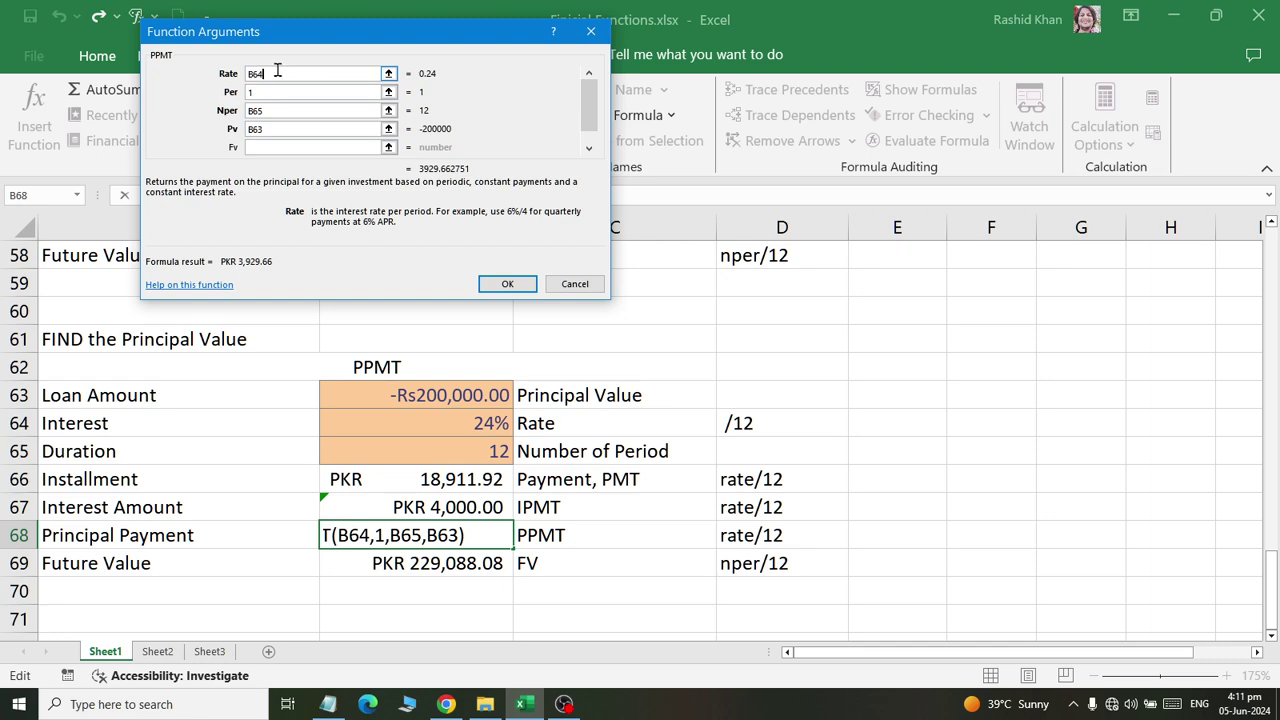
{"action": "type", "text": "/12"}
{"action": "key", "text": "Return"}
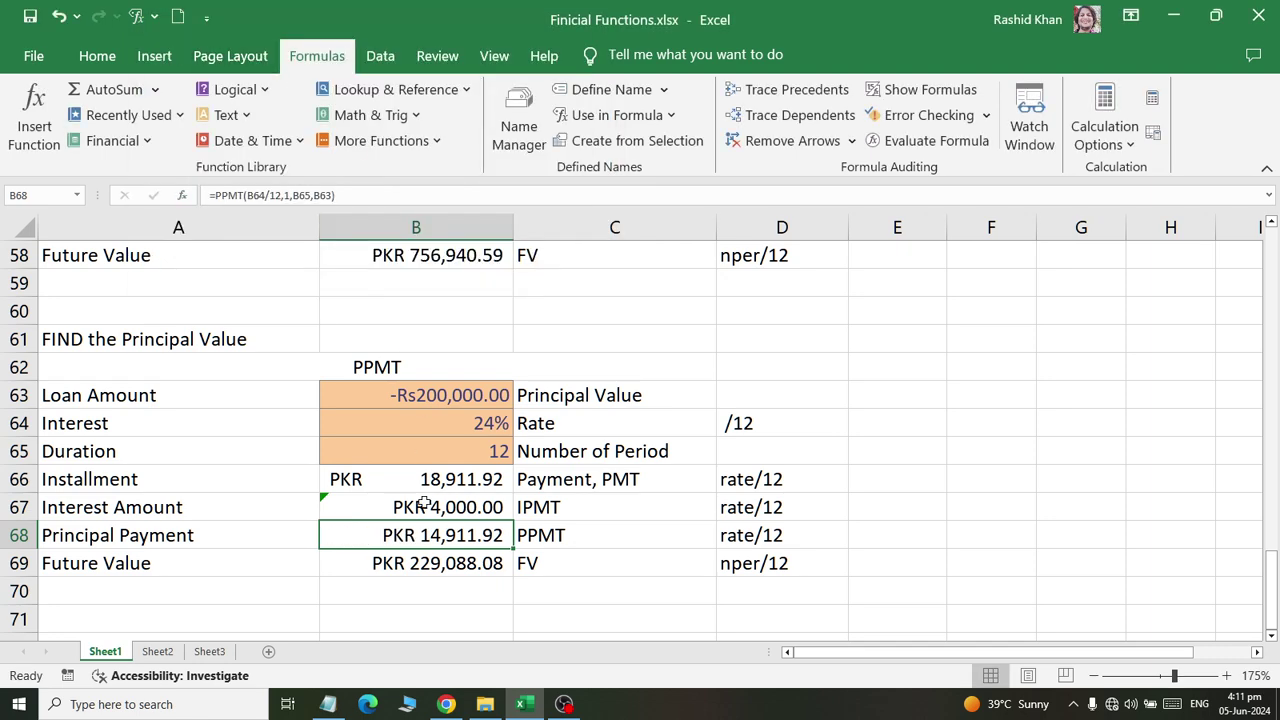
{"action": "left_click_drag", "start_coordinate": [103, 480], "coordinate": [414, 479]}
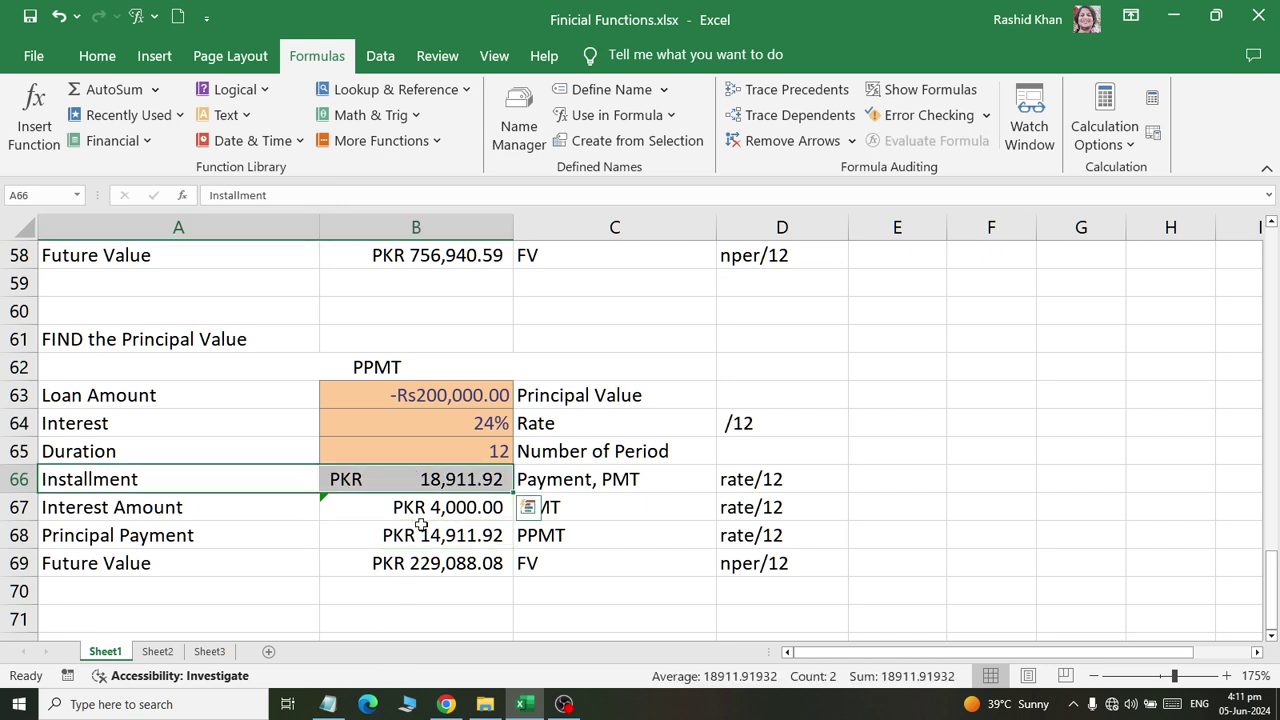
{"action": "mouse_move", "coordinate": [418, 503]}
{"action": "left_mouse_down"}
{"action": "mouse_move", "coordinate": [91, 497]}
{"action": "mouse_move", "coordinate": [418, 545]}
{"action": "left_mouse_up"}
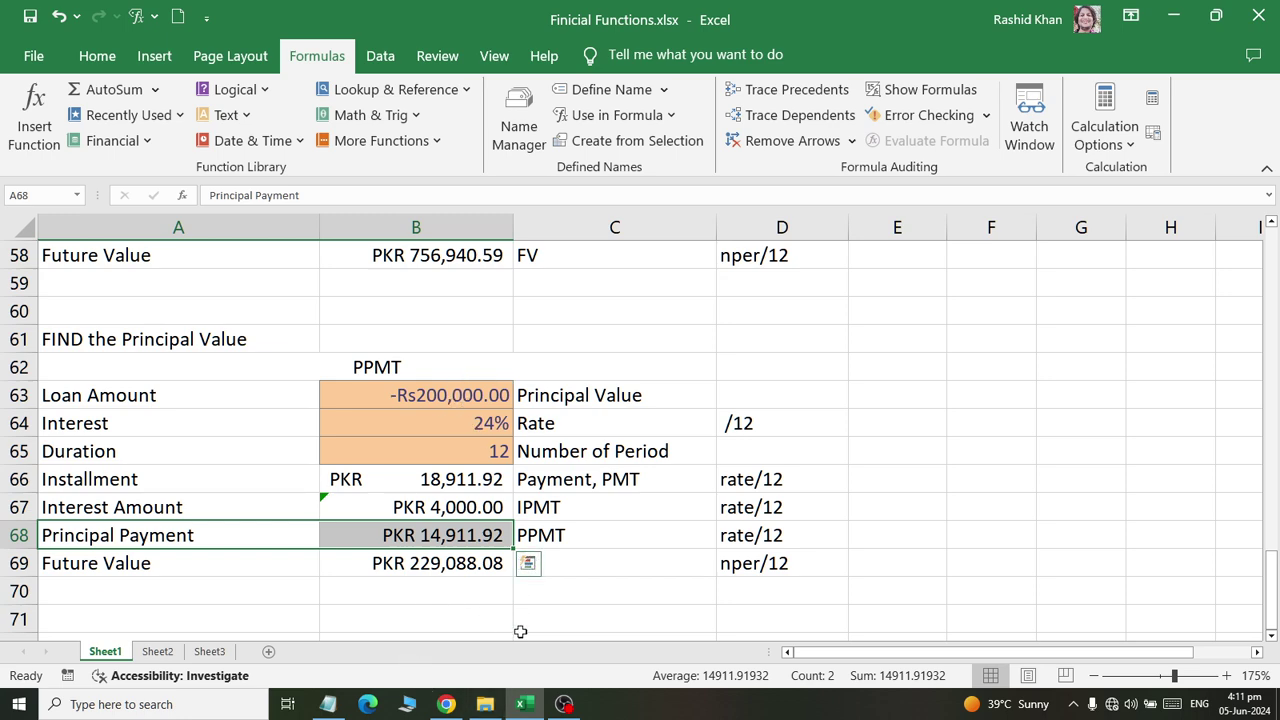
{"action": "scroll", "coordinate": [535, 550], "scroll_direction": "up", "scroll_amount": 1}
{"action": "scroll", "coordinate": [540, 507], "scroll_direction": "up", "scroll_amount": 5}
{"action": "scroll", "coordinate": [540, 507], "scroll_direction": "up", "scroll_amount": 12}
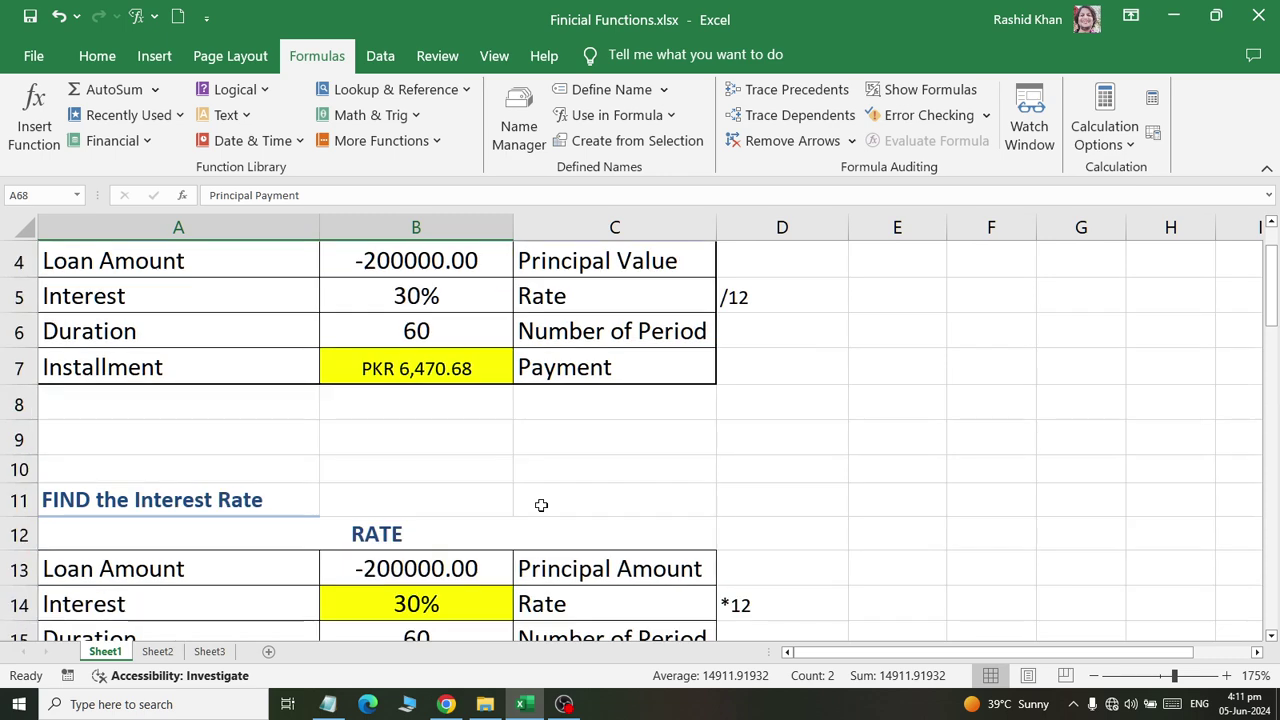
{"action": "scroll", "coordinate": [540, 507], "scroll_direction": "up", "scroll_amount": 2}
{"action": "scroll", "coordinate": [535, 505], "scroll_direction": "down", "scroll_amount": 2}
{"action": "scroll", "coordinate": [530, 505], "scroll_direction": "up", "scroll_amount": 2}
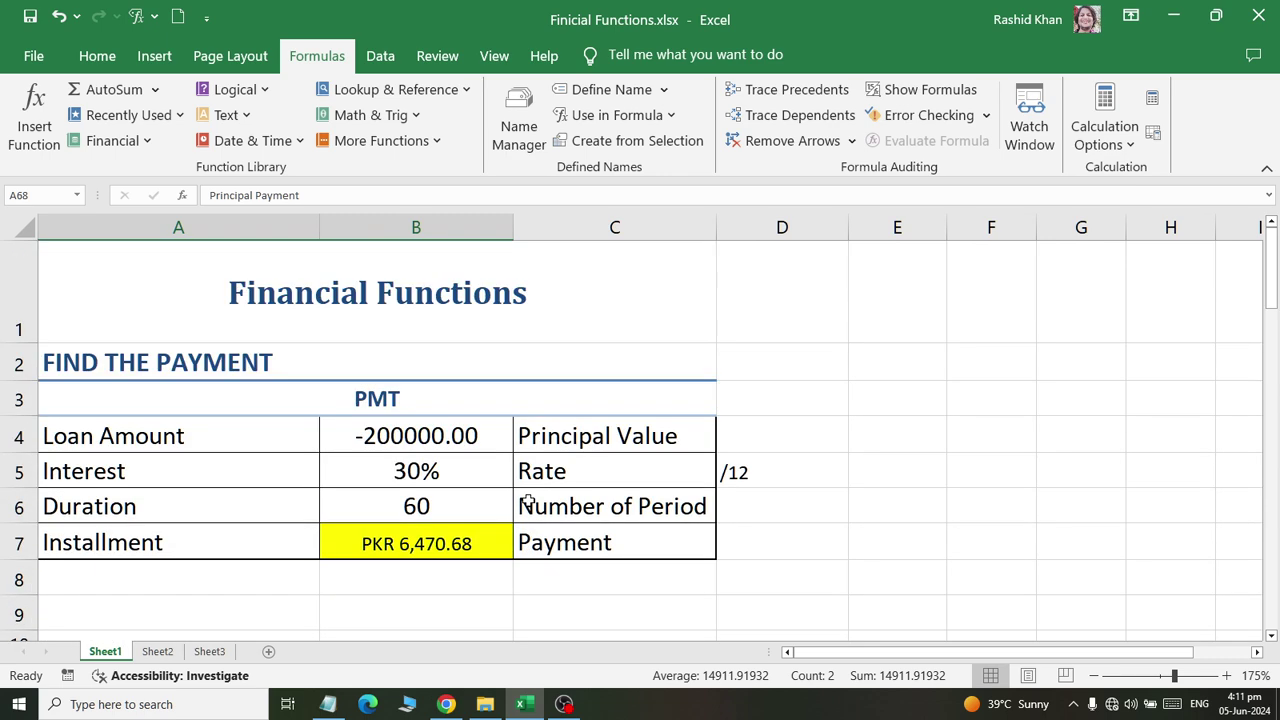
{"action": "scroll", "coordinate": [522, 507], "scroll_direction": "down", "scroll_amount": 2}
{"action": "scroll", "coordinate": [520, 508], "scroll_direction": "down", "scroll_amount": 2}
{"action": "scroll", "coordinate": [520, 508], "scroll_direction": "down", "scroll_amount": 1}
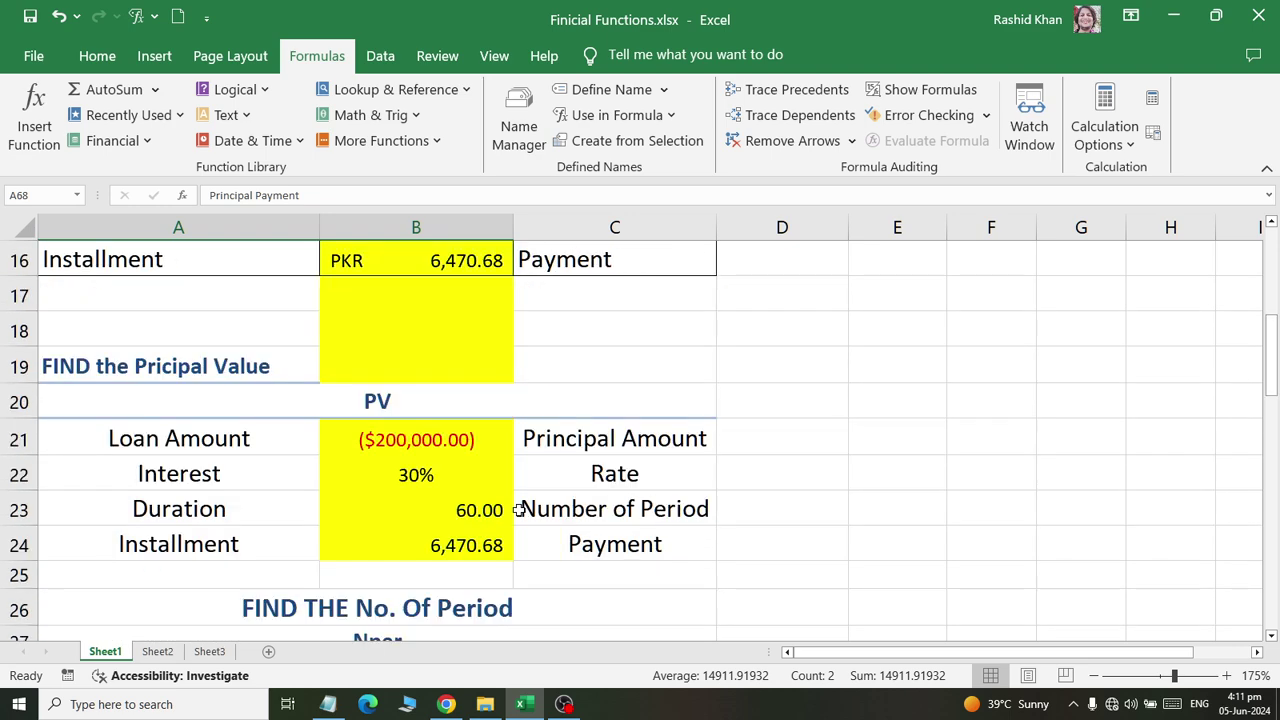
{"action": "scroll", "coordinate": [520, 508], "scroll_direction": "down", "scroll_amount": 2}
{"action": "scroll", "coordinate": [519, 510], "scroll_direction": "down", "scroll_amount": 1}
{"action": "scroll", "coordinate": [519, 513], "scroll_direction": "down", "scroll_amount": 1}
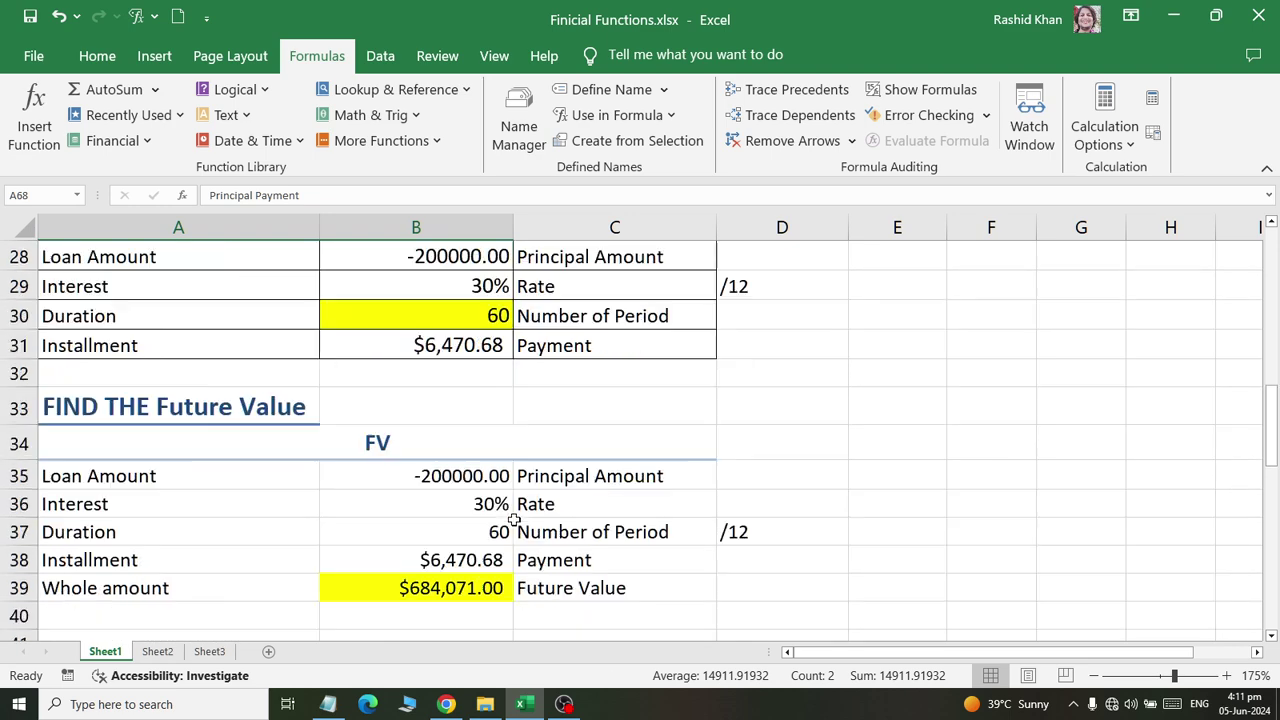
{"action": "scroll", "coordinate": [517, 515], "scroll_direction": "down", "scroll_amount": 1}
{"action": "scroll", "coordinate": [514, 517], "scroll_direction": "down", "scroll_amount": 2}
{"action": "scroll", "coordinate": [512, 525], "scroll_direction": "down", "scroll_amount": 2}
{"action": "scroll", "coordinate": [512, 525], "scroll_direction": "up", "scroll_amount": 8}
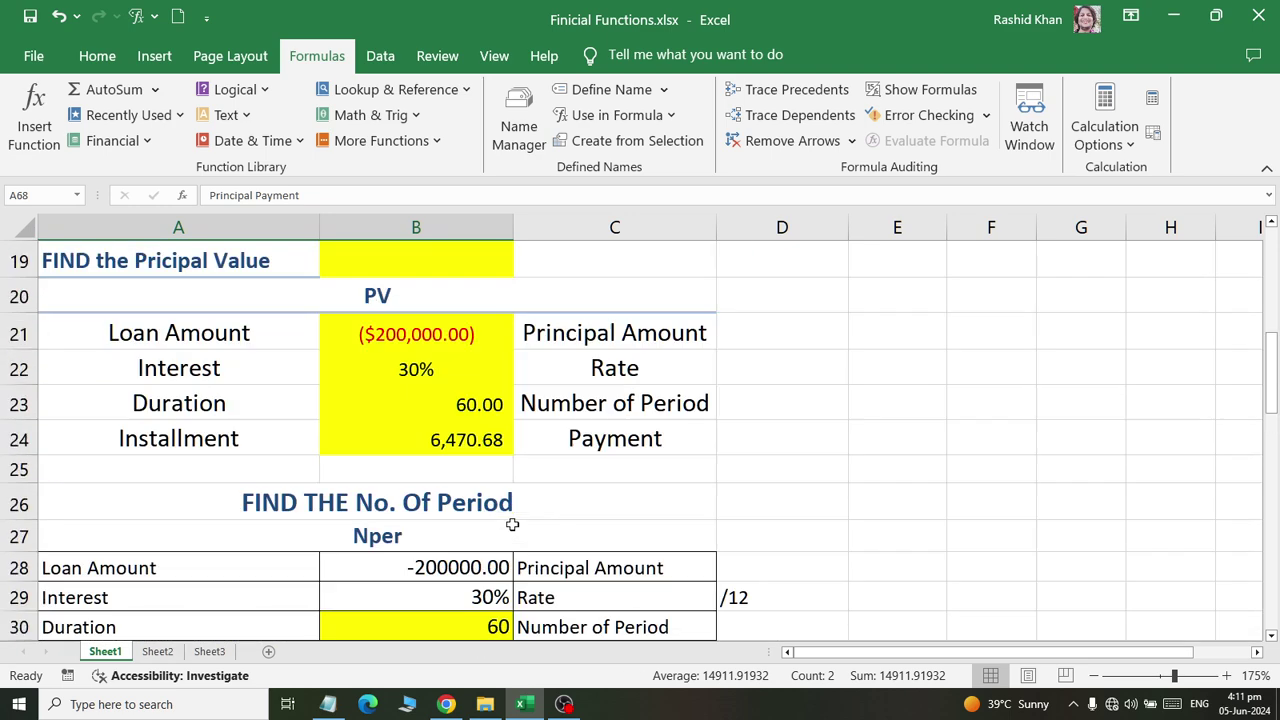
{"action": "scroll", "coordinate": [512, 525], "scroll_direction": "up", "scroll_amount": 3}
{"action": "scroll", "coordinate": [512, 524], "scroll_direction": "up", "scroll_amount": 4}
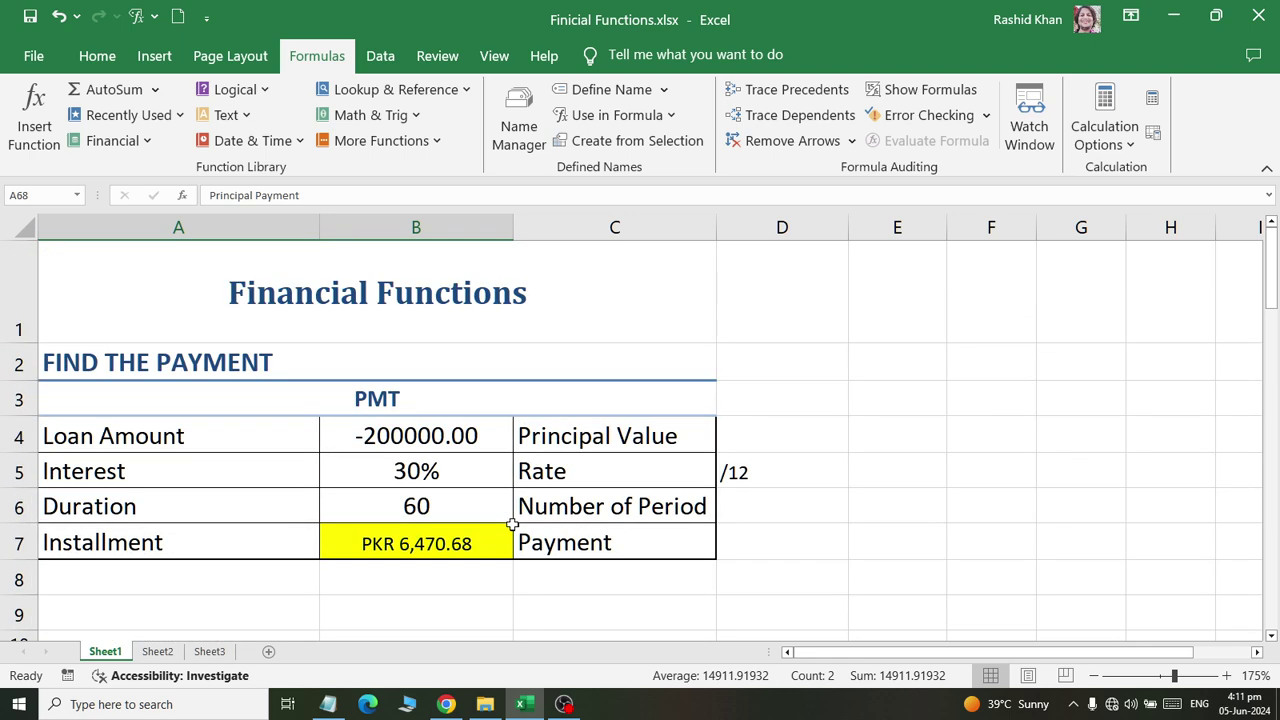
{"action": "scroll", "coordinate": [491, 387], "scroll_direction": "down", "scroll_amount": 2}
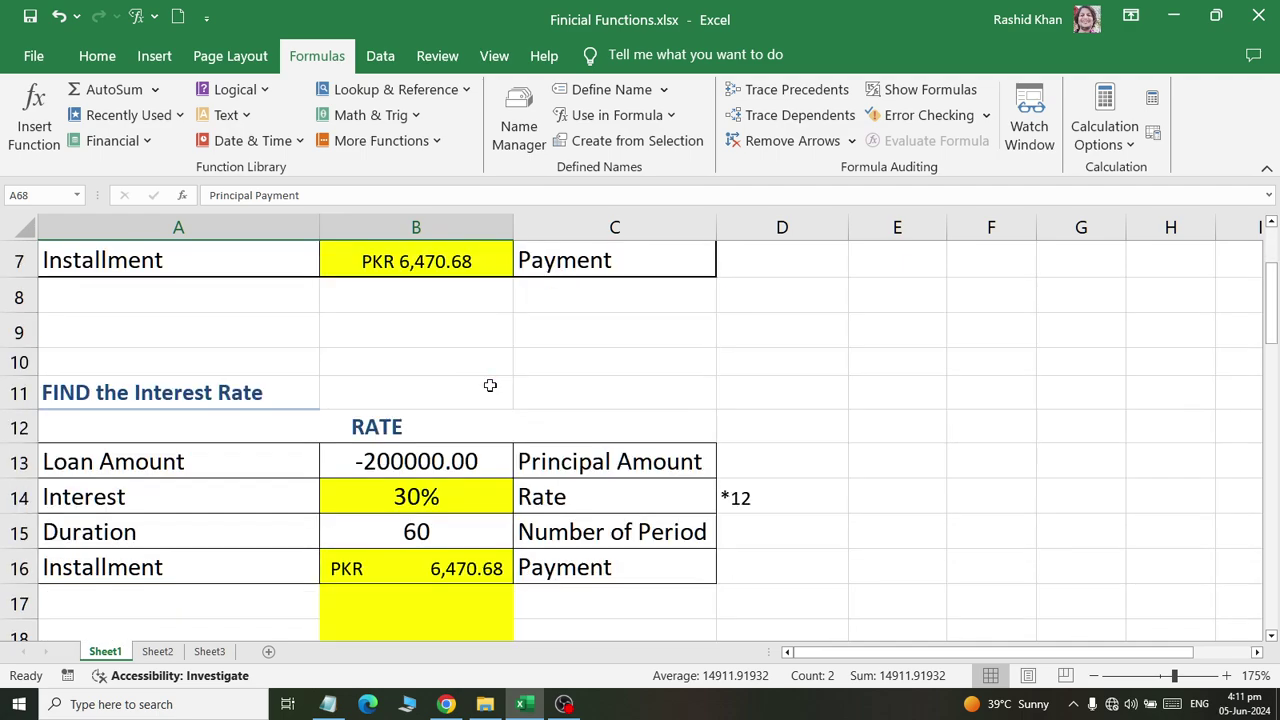
{"action": "scroll", "coordinate": [500, 388], "scroll_direction": "down", "scroll_amount": 2}
{"action": "scroll", "coordinate": [510, 398], "scroll_direction": "down", "scroll_amount": 1}
{"action": "scroll", "coordinate": [510, 398], "scroll_direction": "up", "scroll_amount": 1}
{"action": "scroll", "coordinate": [517, 417], "scroll_direction": "up", "scroll_amount": 4}
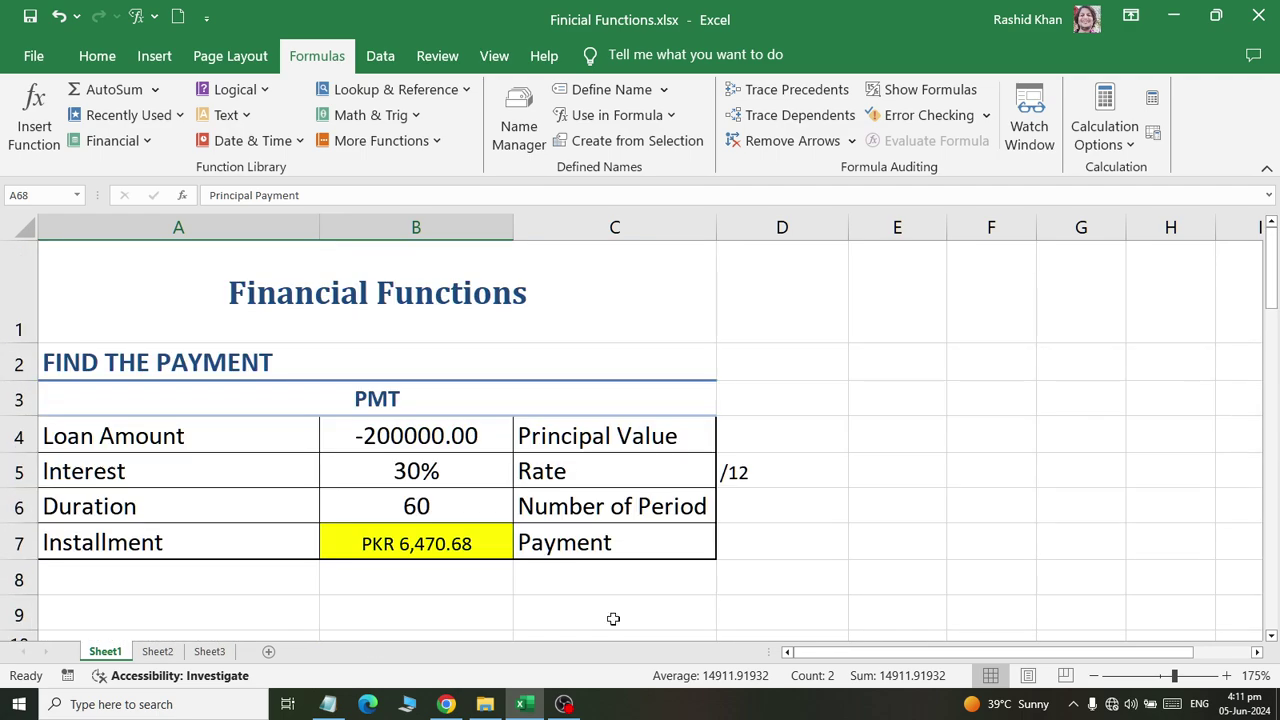